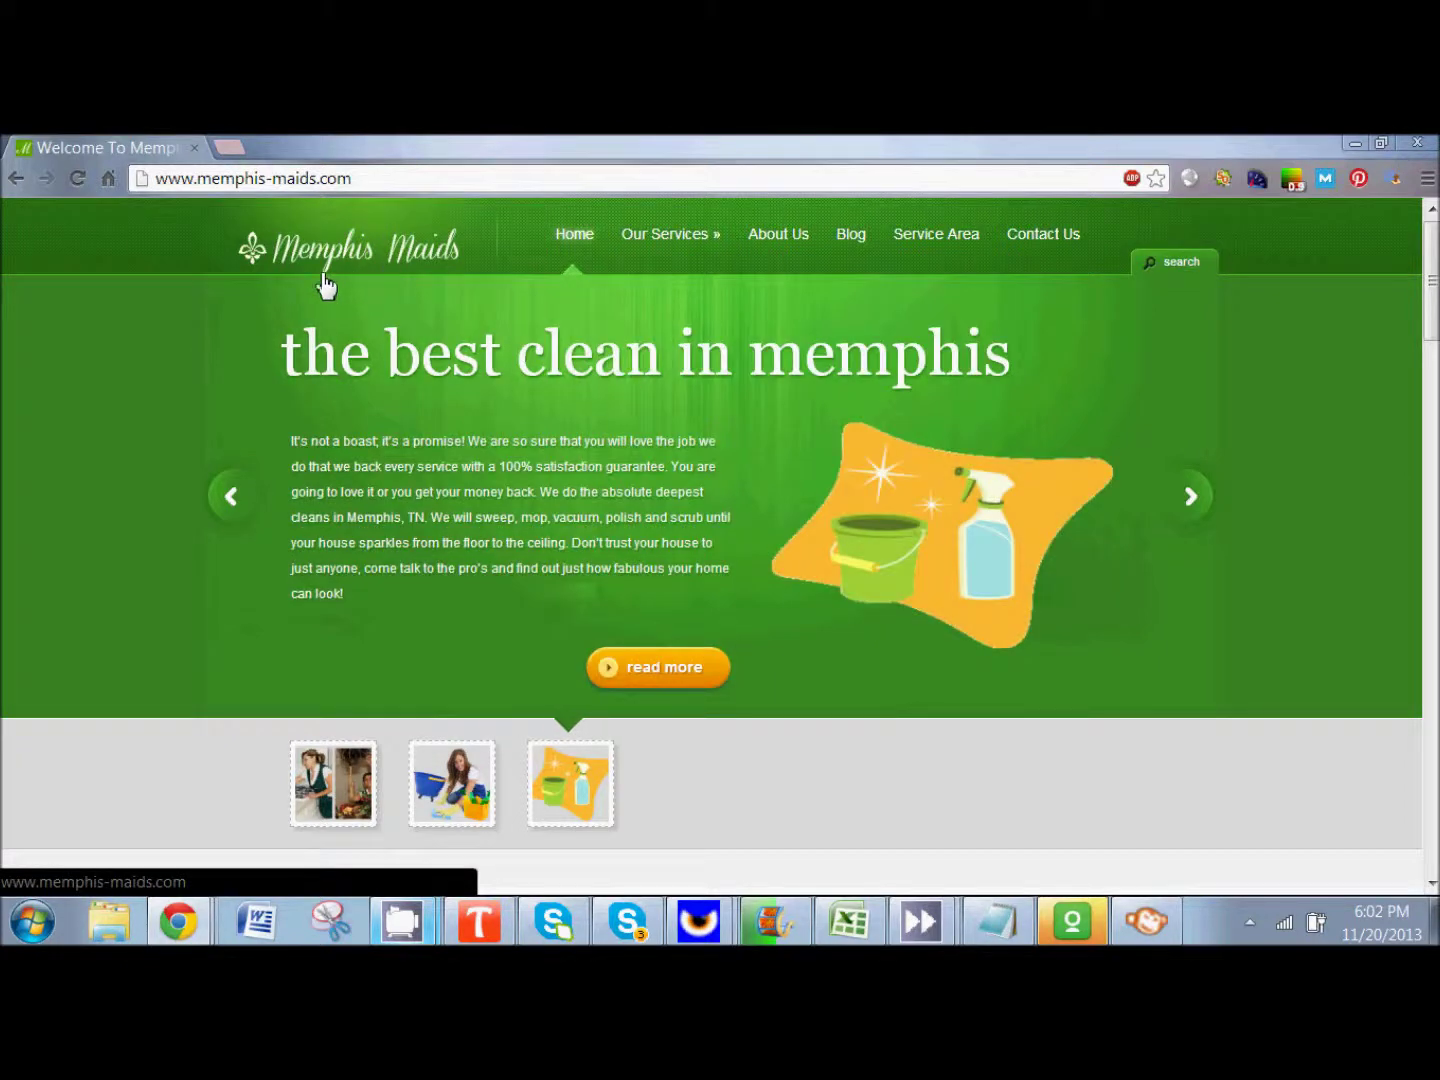
# - Zoom the Memphis Maids homepage in Chrome to 300% so the logo fills the window
pyautogui.click(1427, 178)
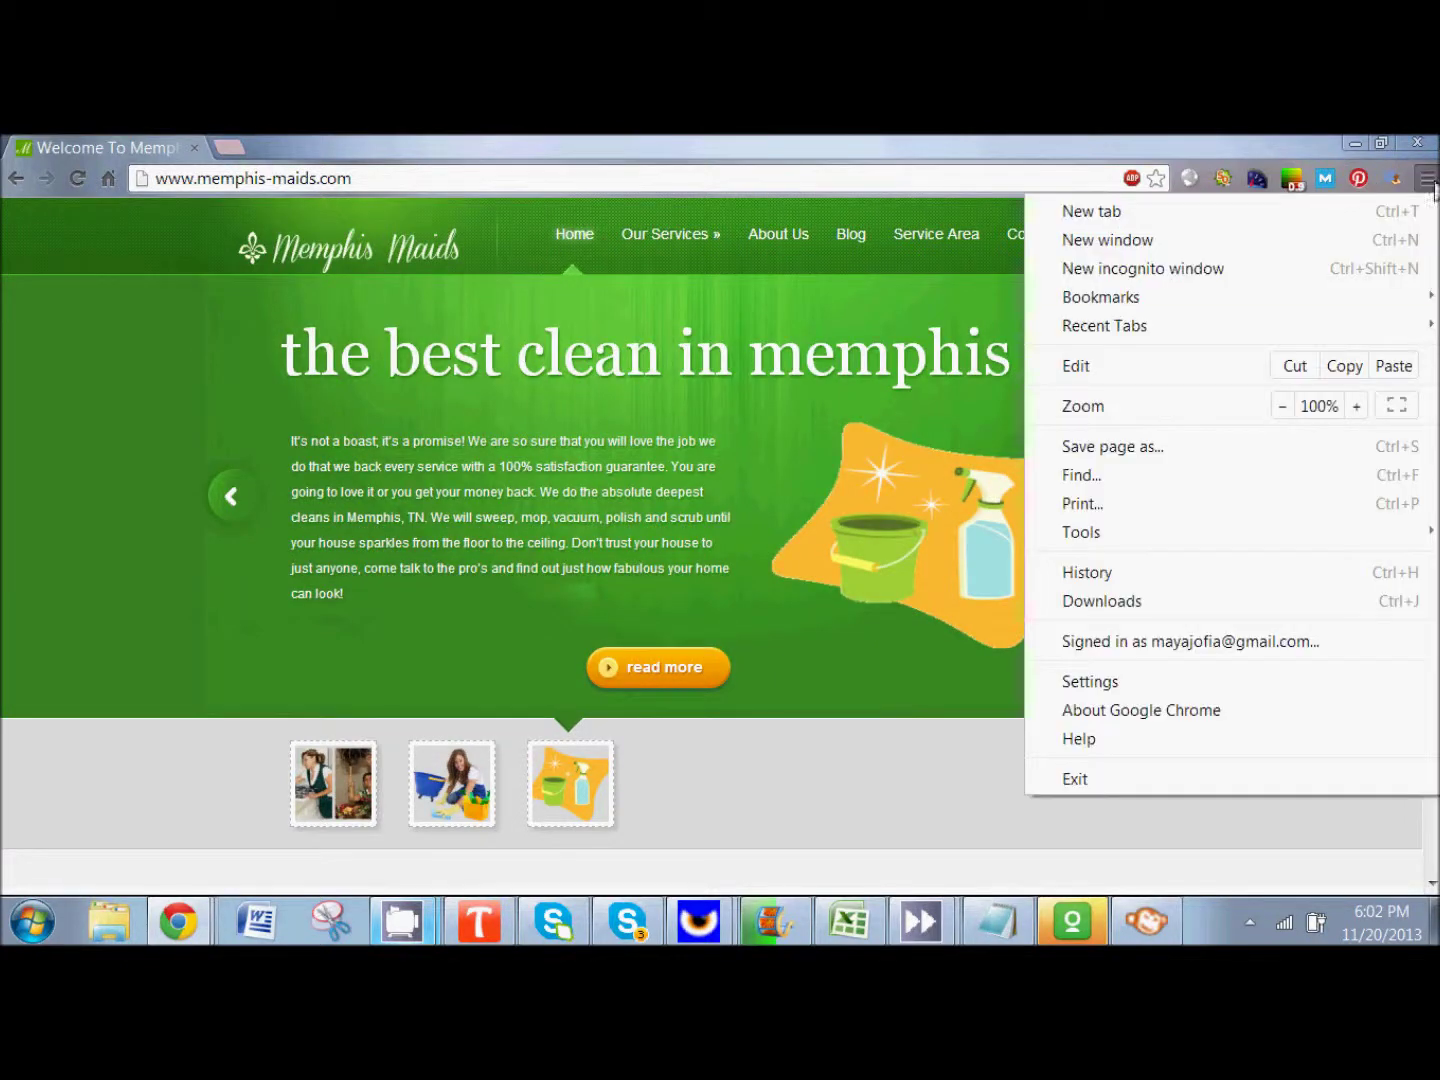
pyautogui.click(1355, 408)
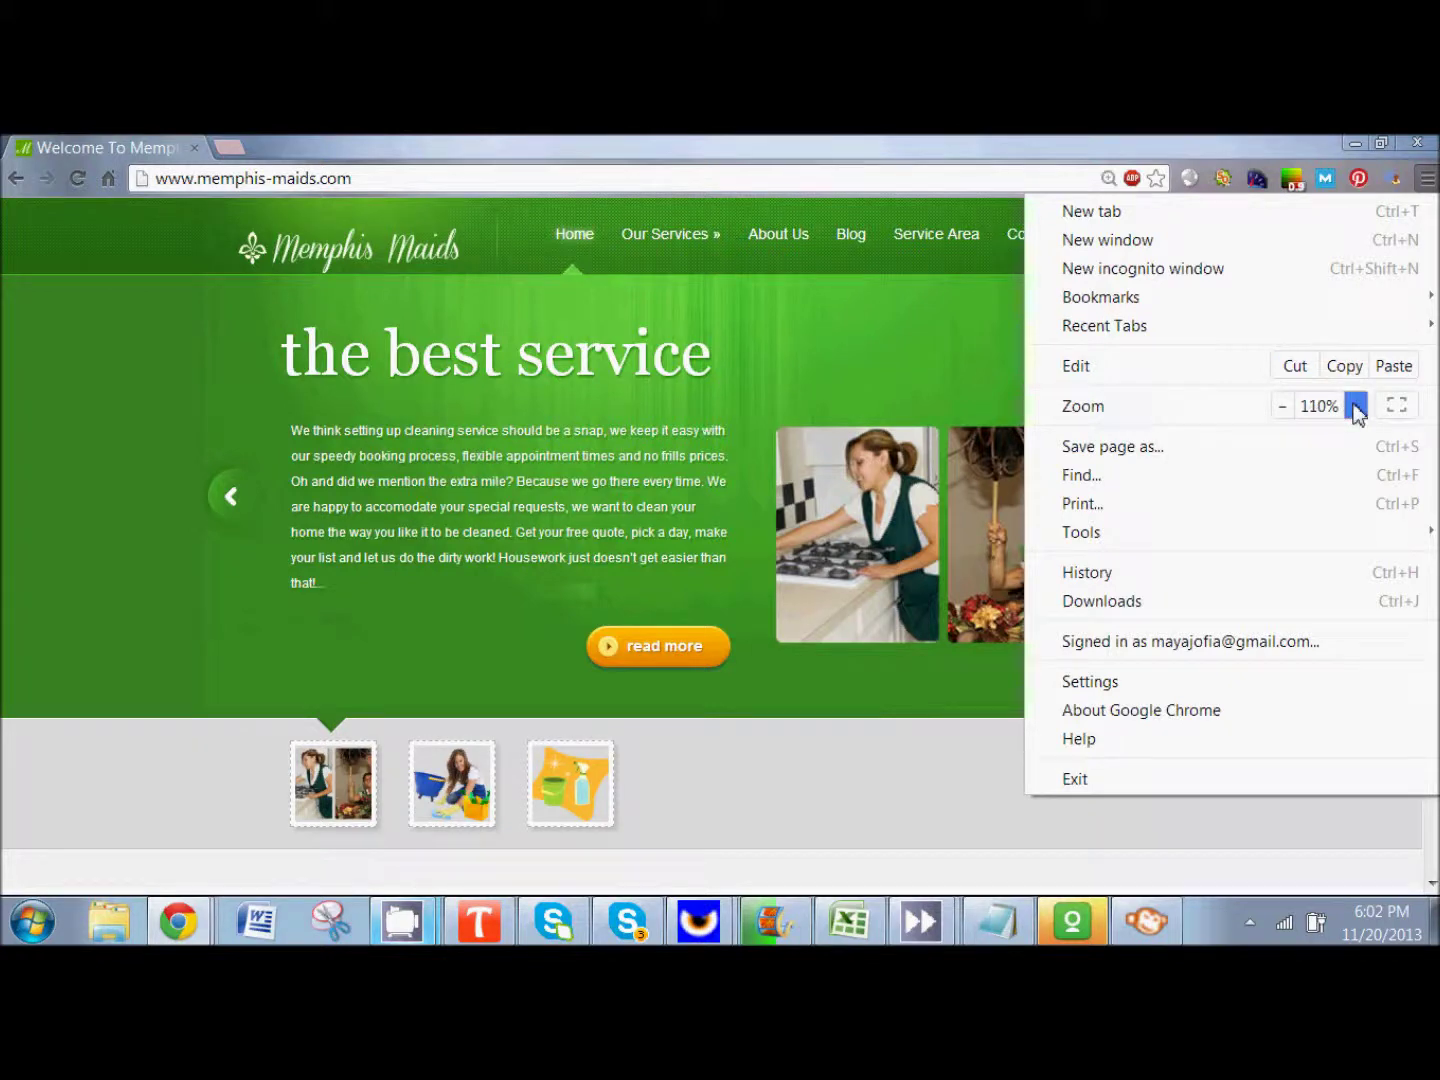
pyautogui.click(1355, 408)
pyautogui.click(1355, 408)
pyautogui.click(1355, 408)
pyautogui.click(1355, 408)
pyautogui.click(1356, 409)
pyautogui.click(1356, 409)
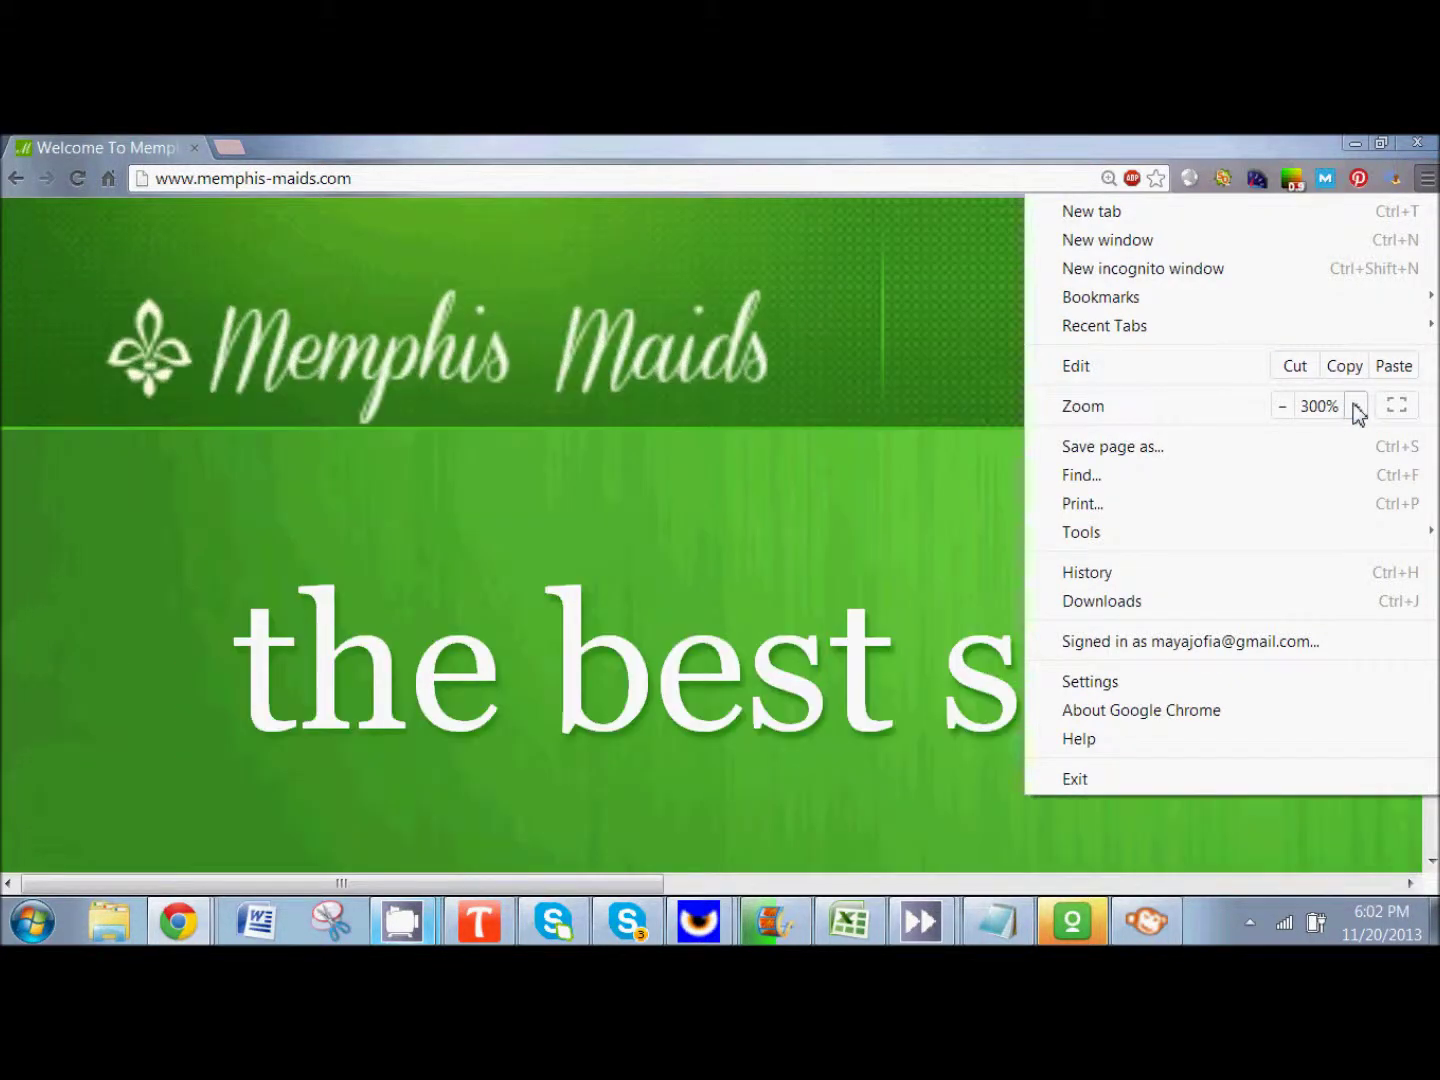
pyautogui.click(534, 500)
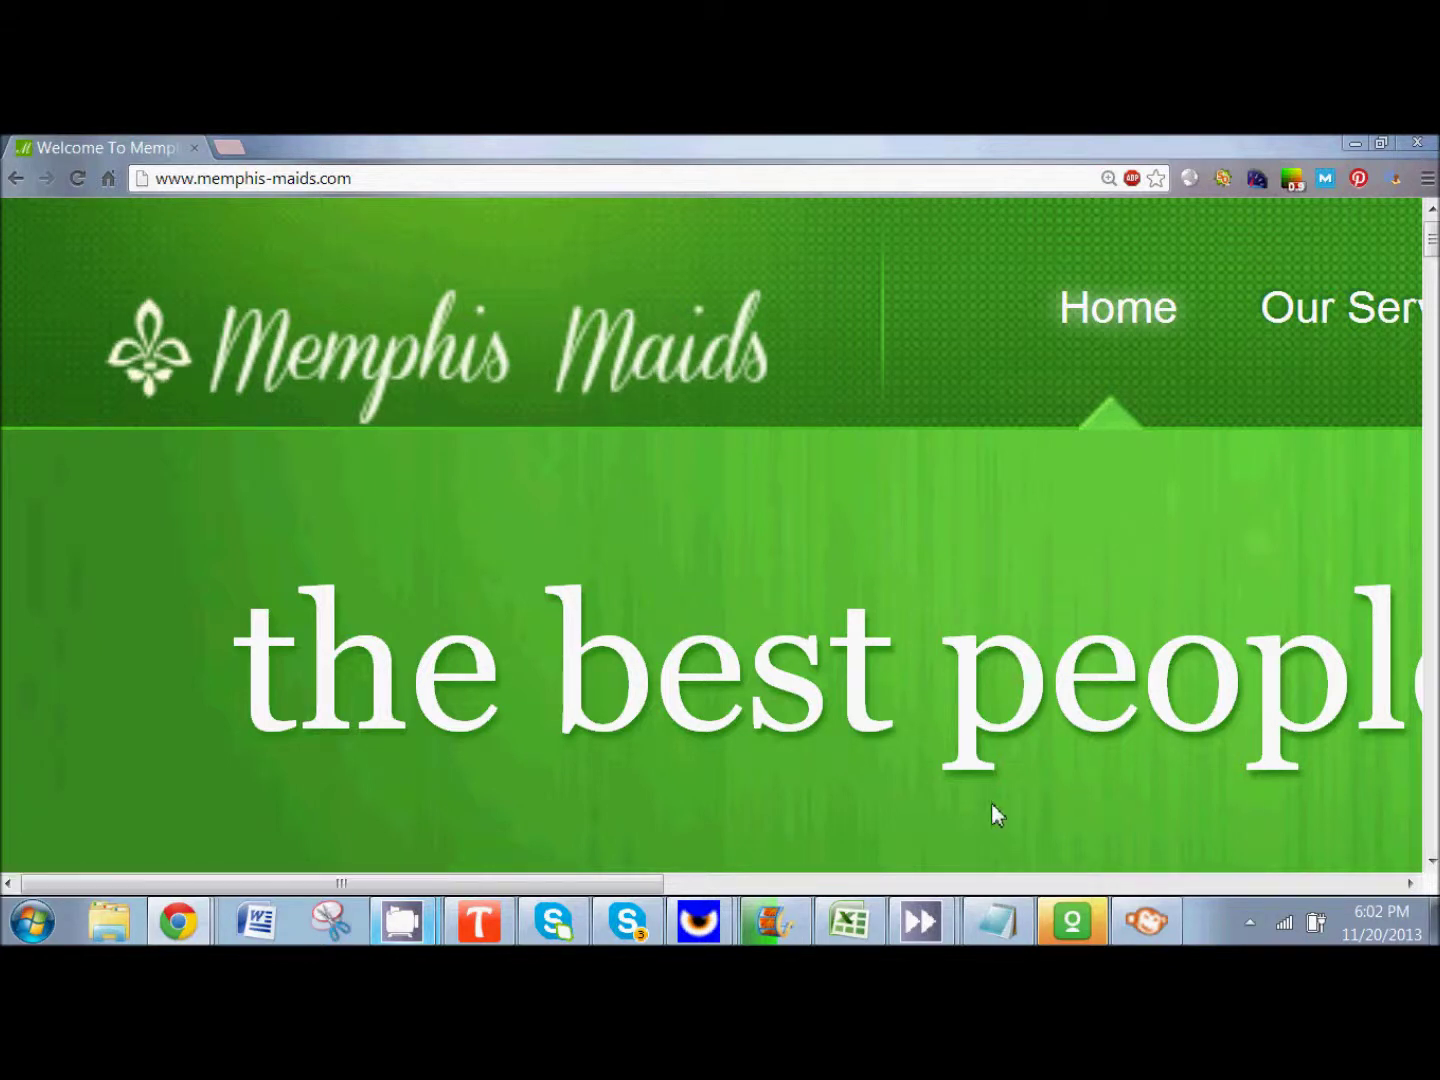
pyautogui.moveTo(716, 938)
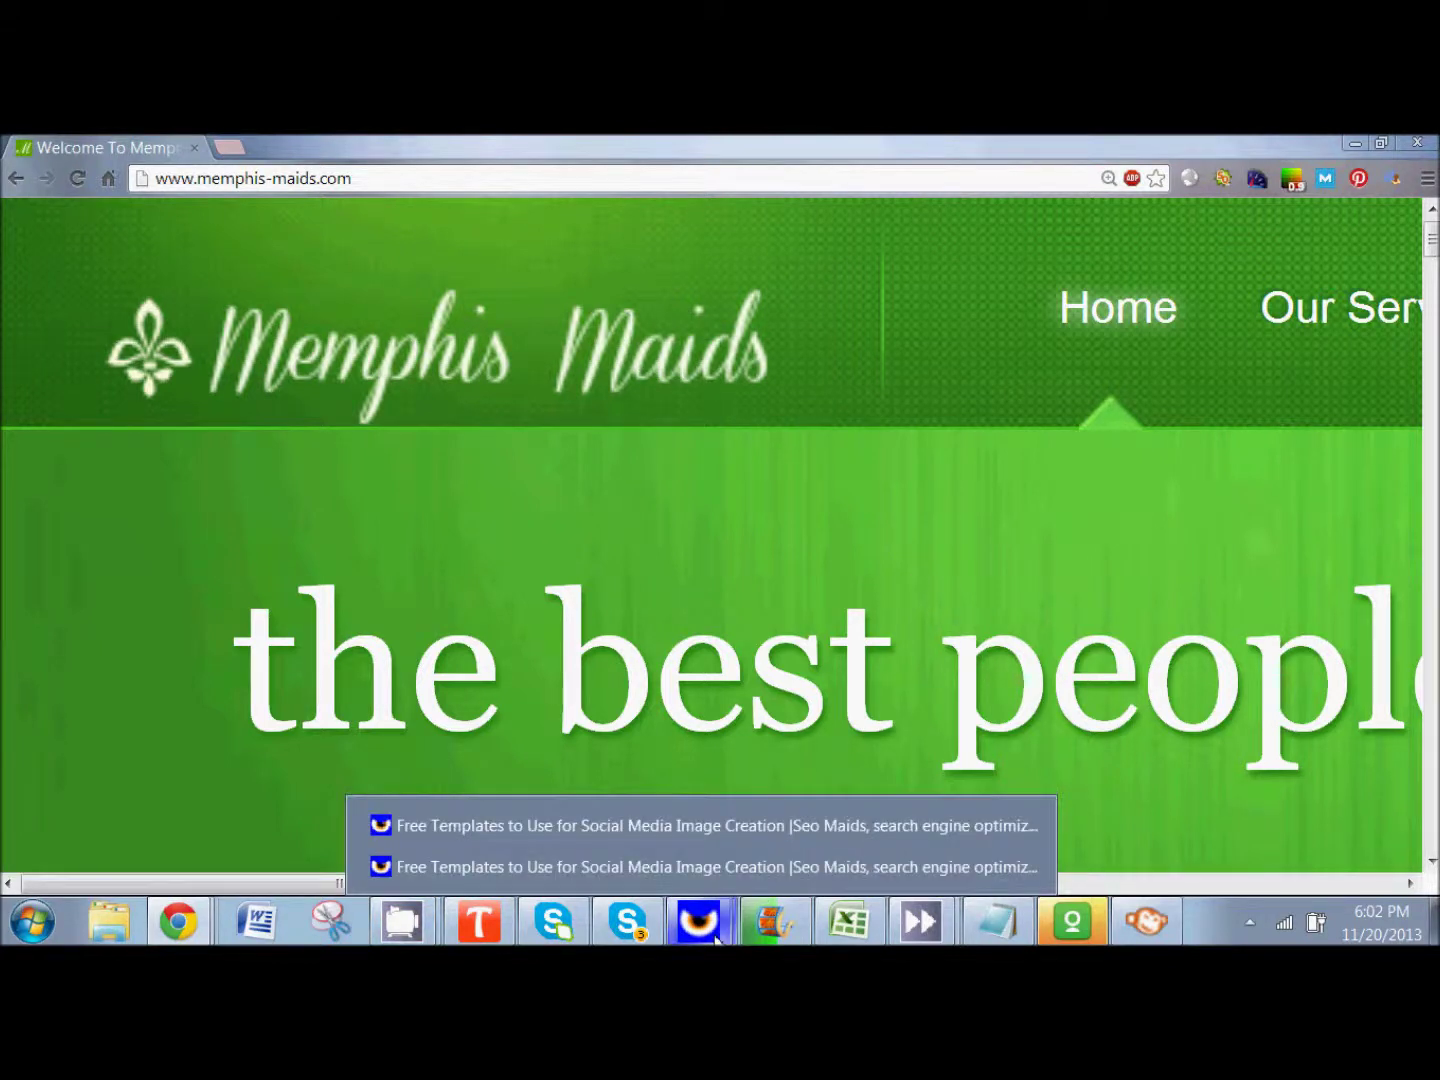
# - In the Free Templates post, scroll down to the Facebook Profile Image Template
pyautogui.click(709, 832)
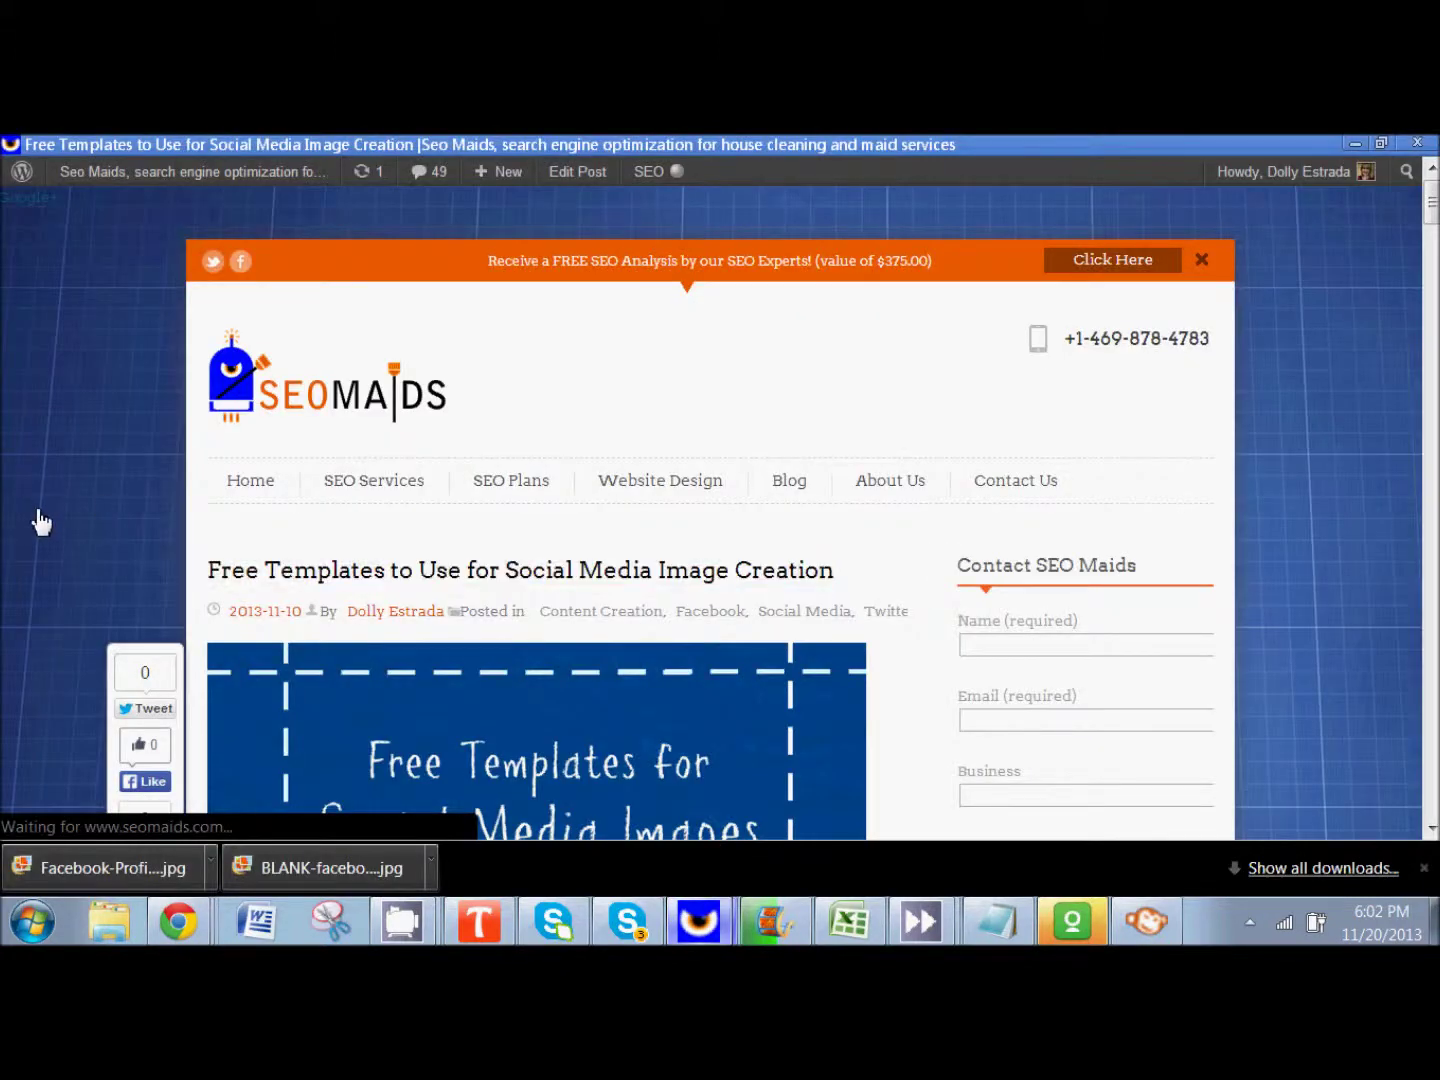
pyautogui.scroll(-3, 40, 520)
pyautogui.scroll(-3, 36, 512)
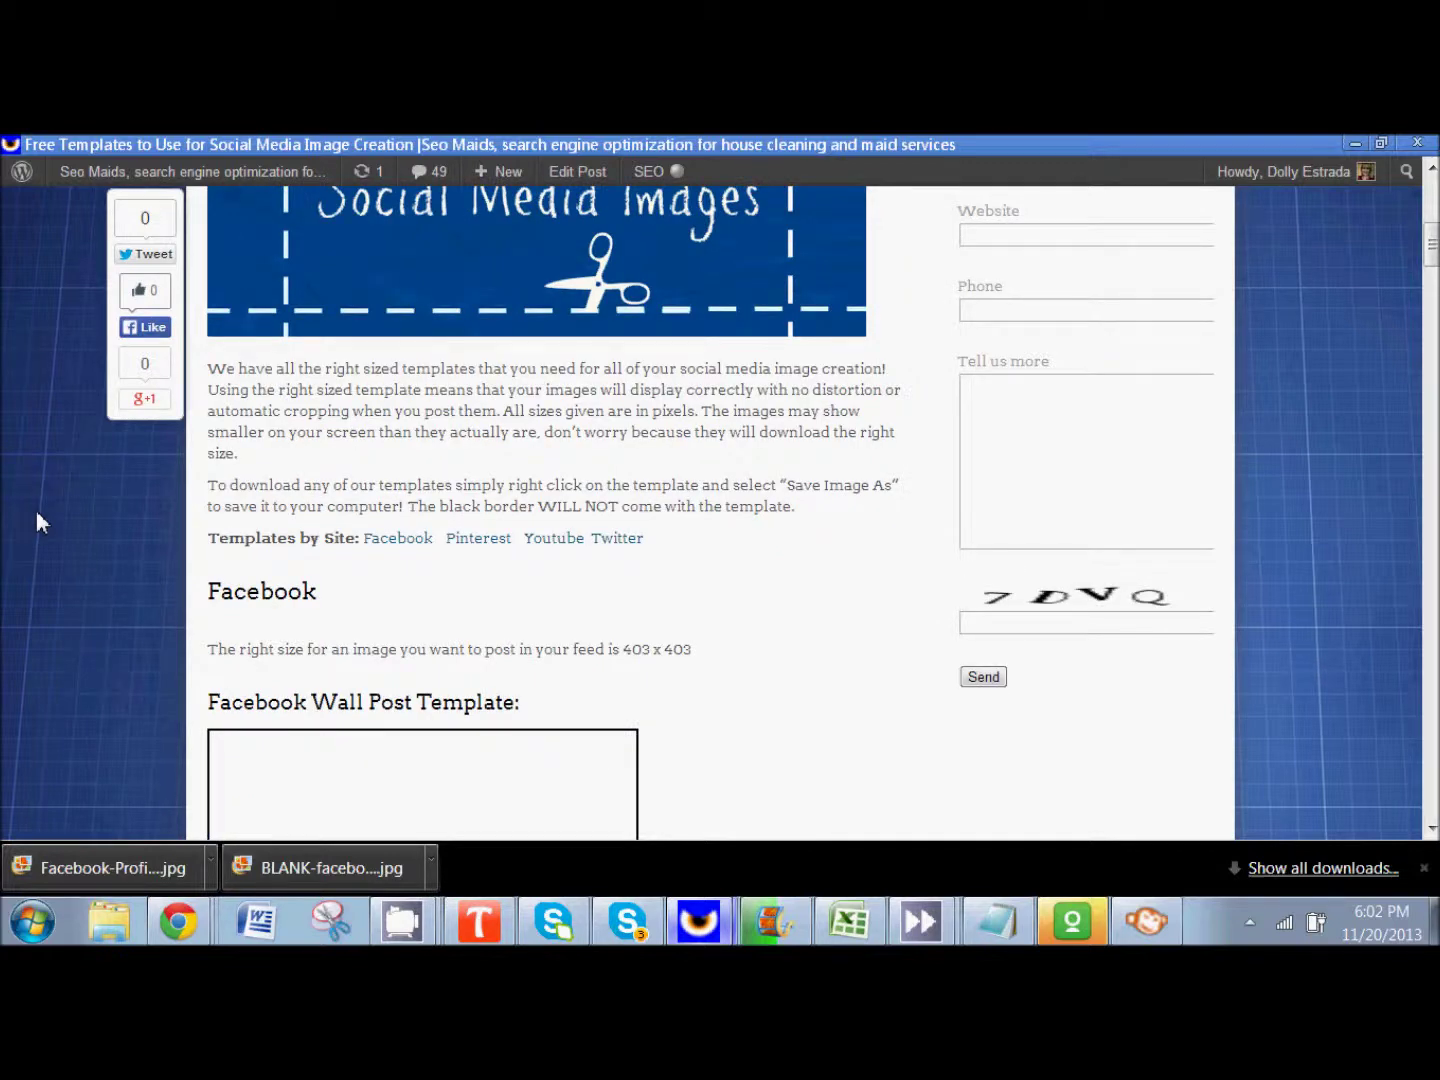
pyautogui.scroll(-2, 36, 513)
pyautogui.scroll(-3, 36, 510)
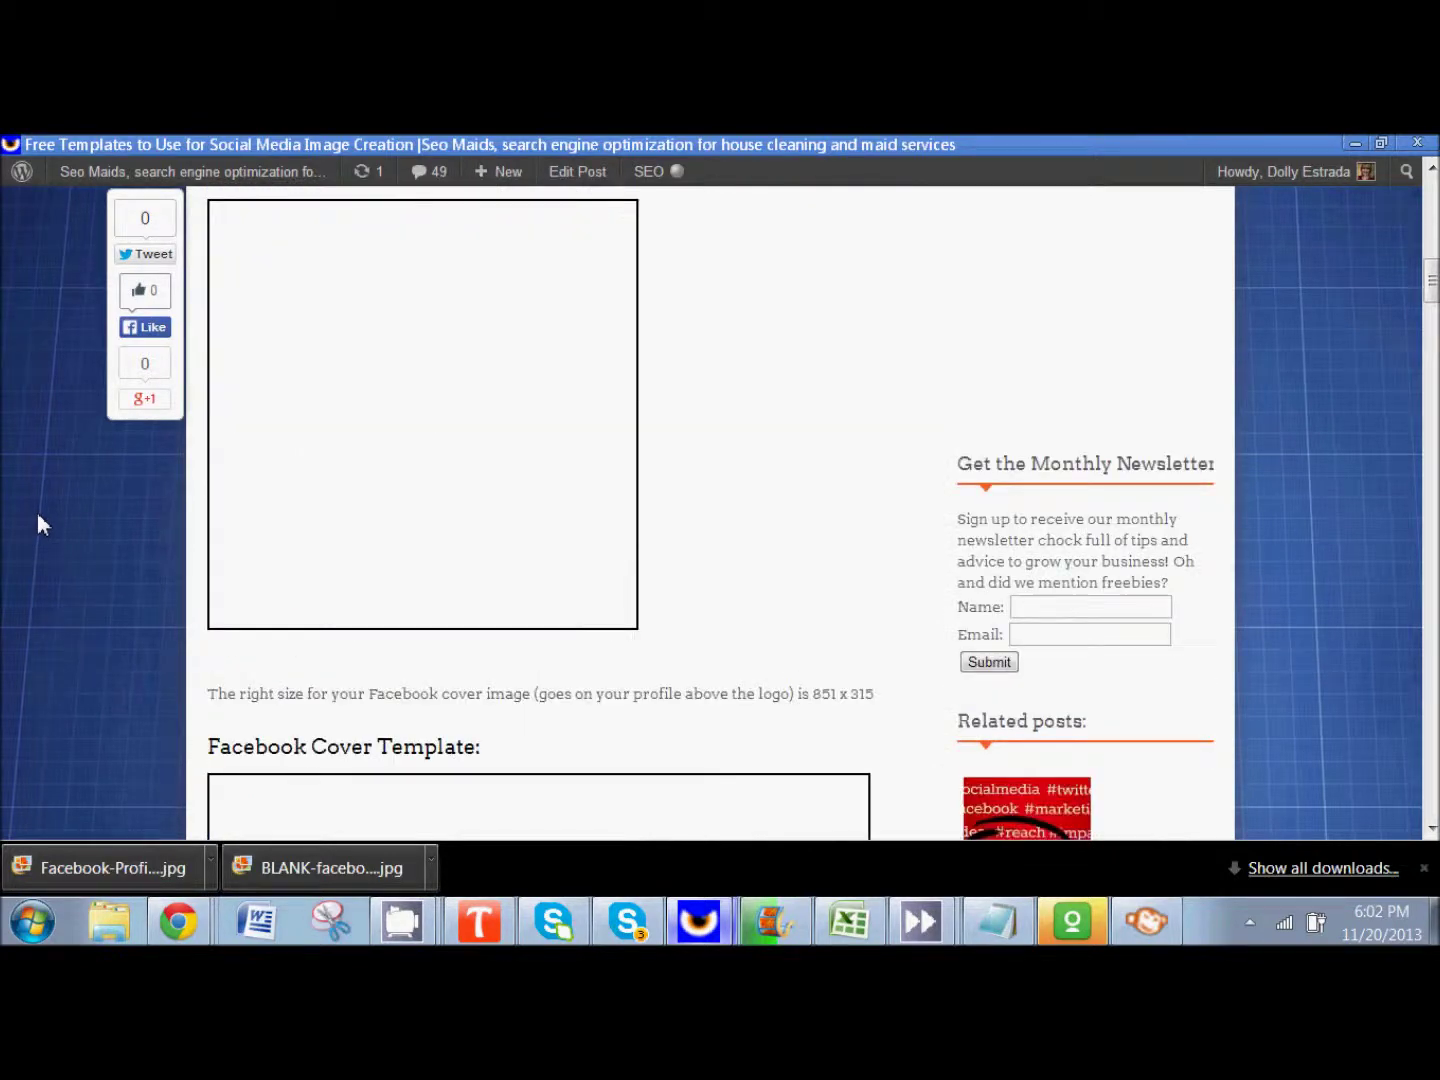
pyautogui.scroll(-2, 37, 512)
pyautogui.scroll(-1, 37, 512)
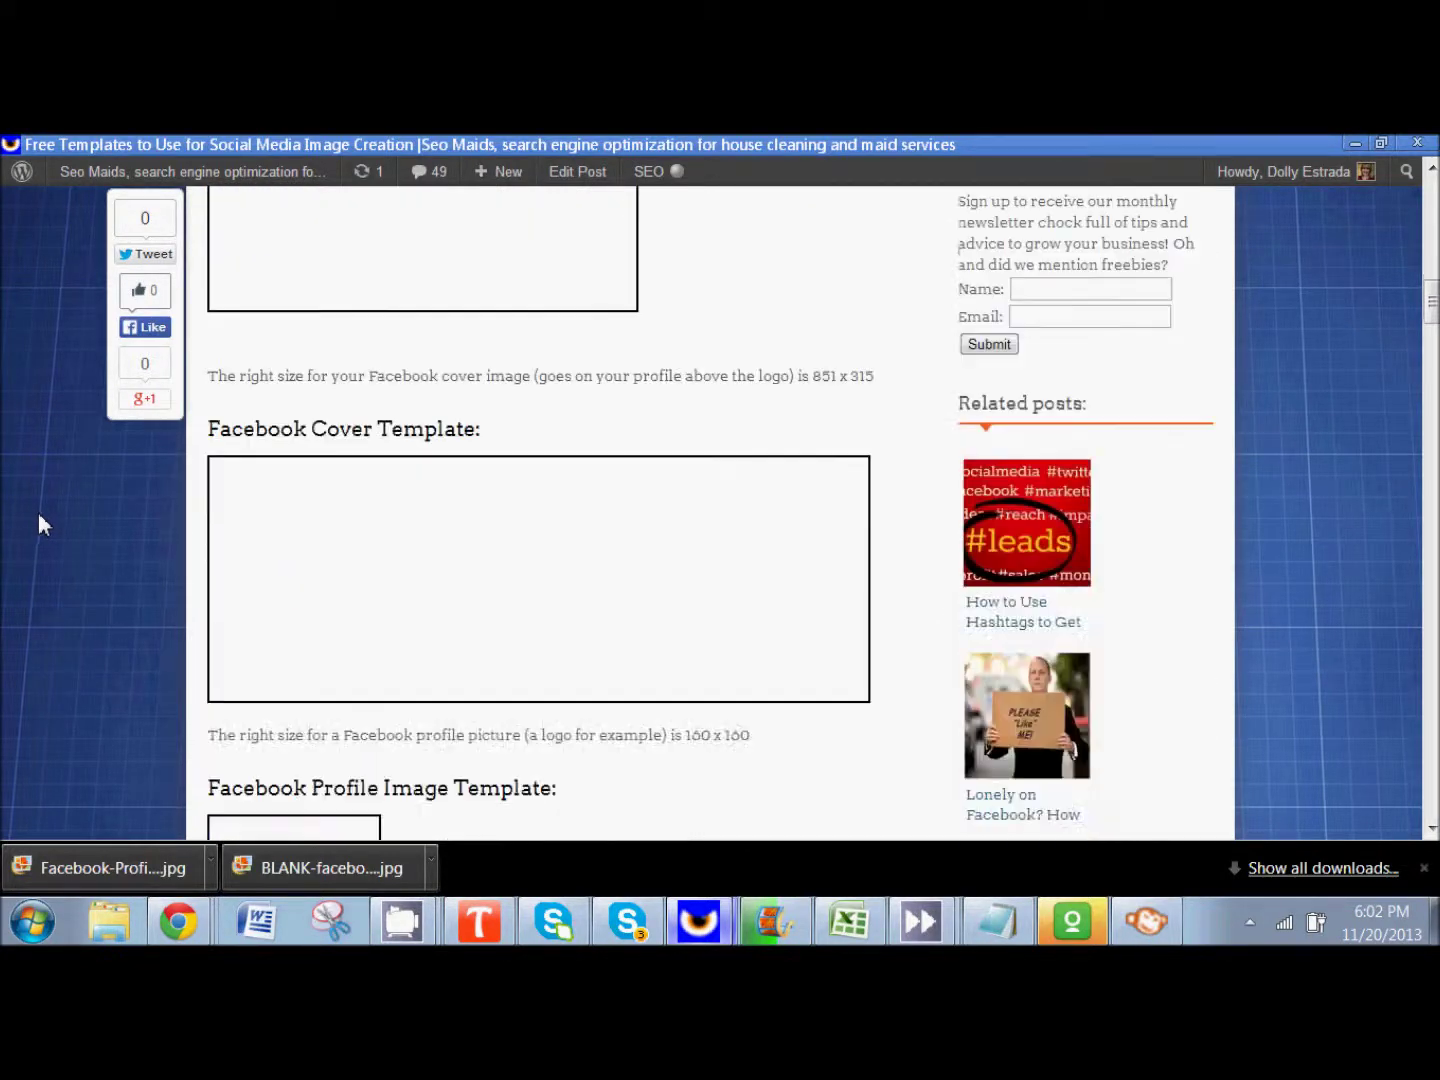
pyautogui.scroll(-3, 105, 518)
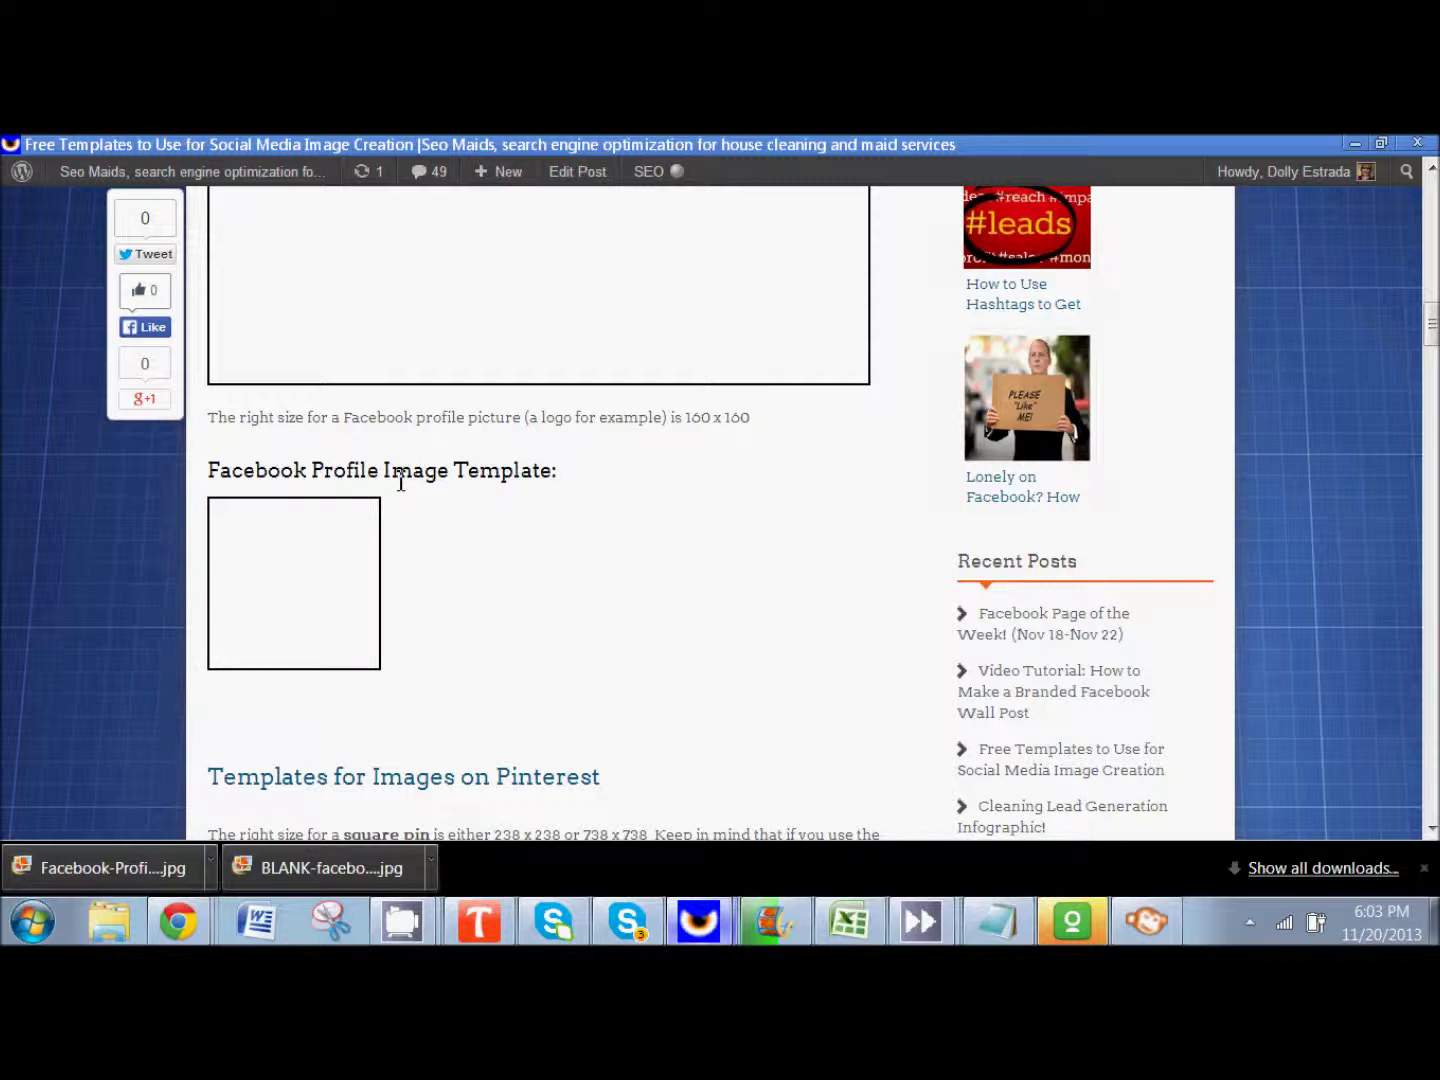
# - Save the 160×160 Facebook profile template image to the desktop
pyautogui.rightClick(280, 569)
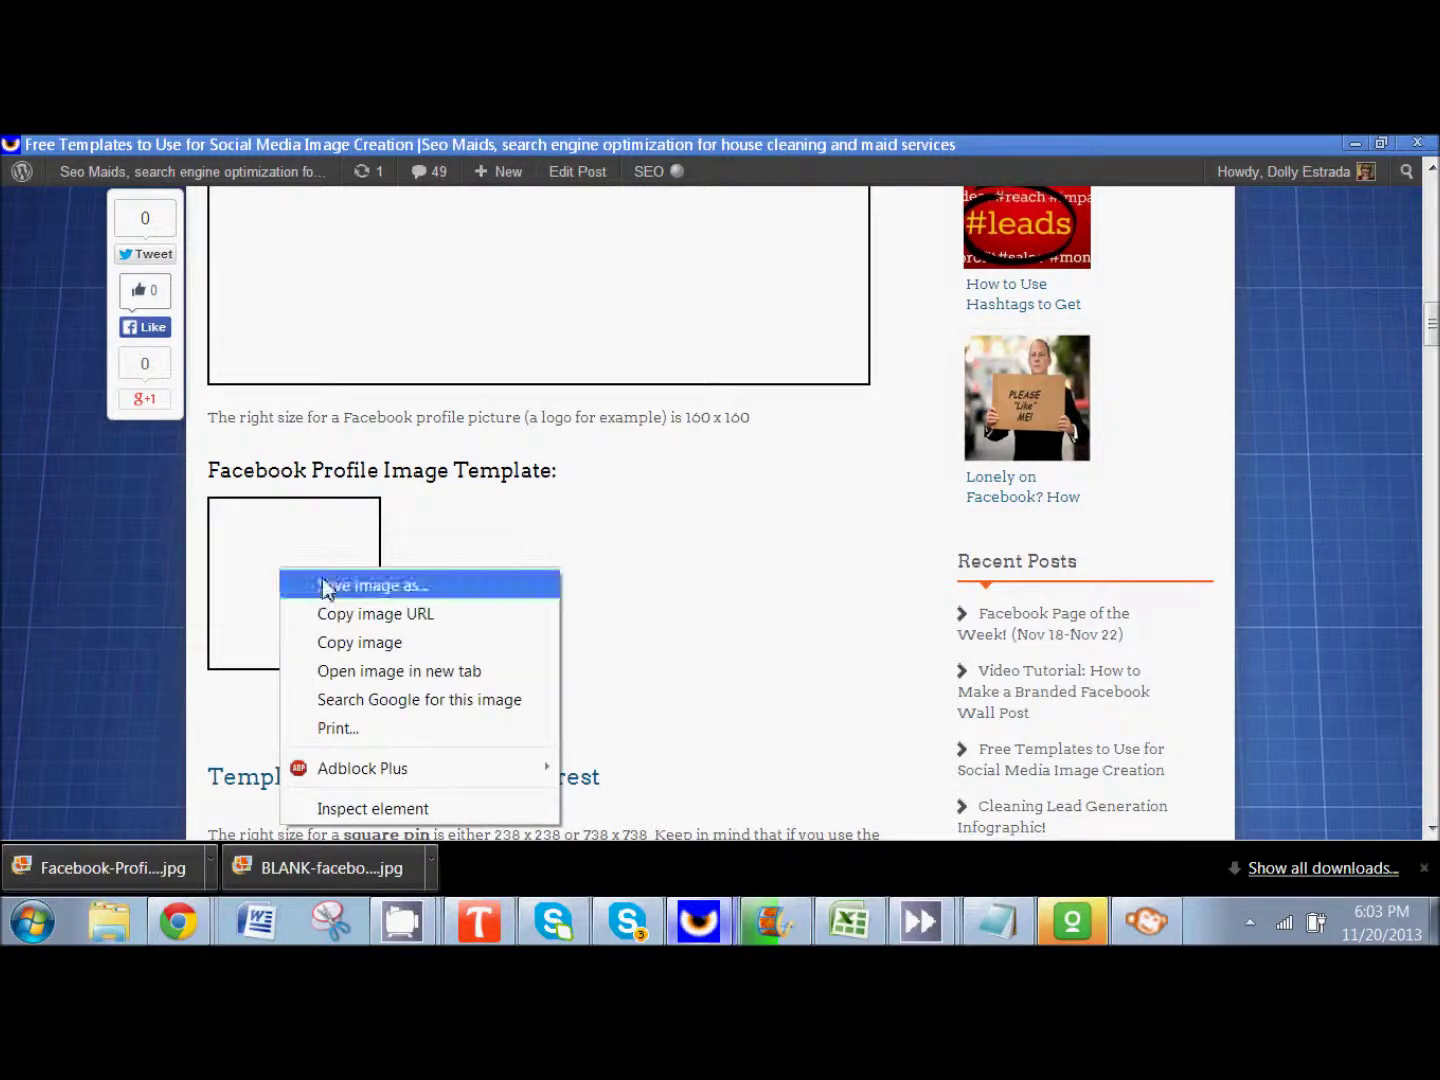
pyautogui.click(323, 587)
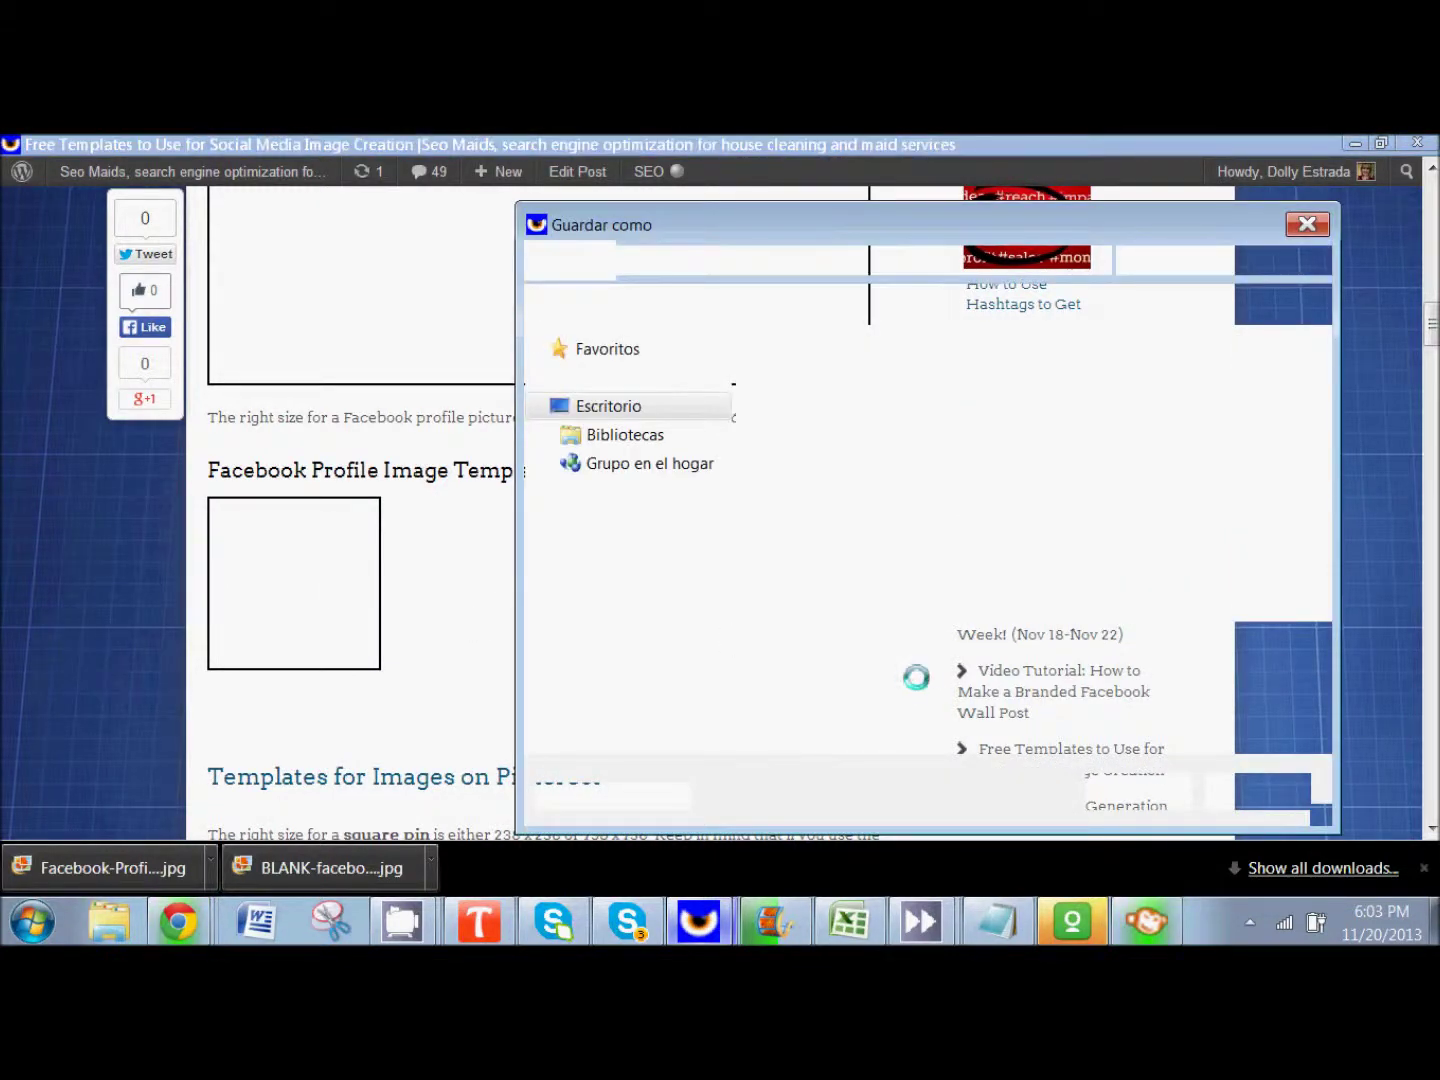
pyautogui.click(1138, 792)
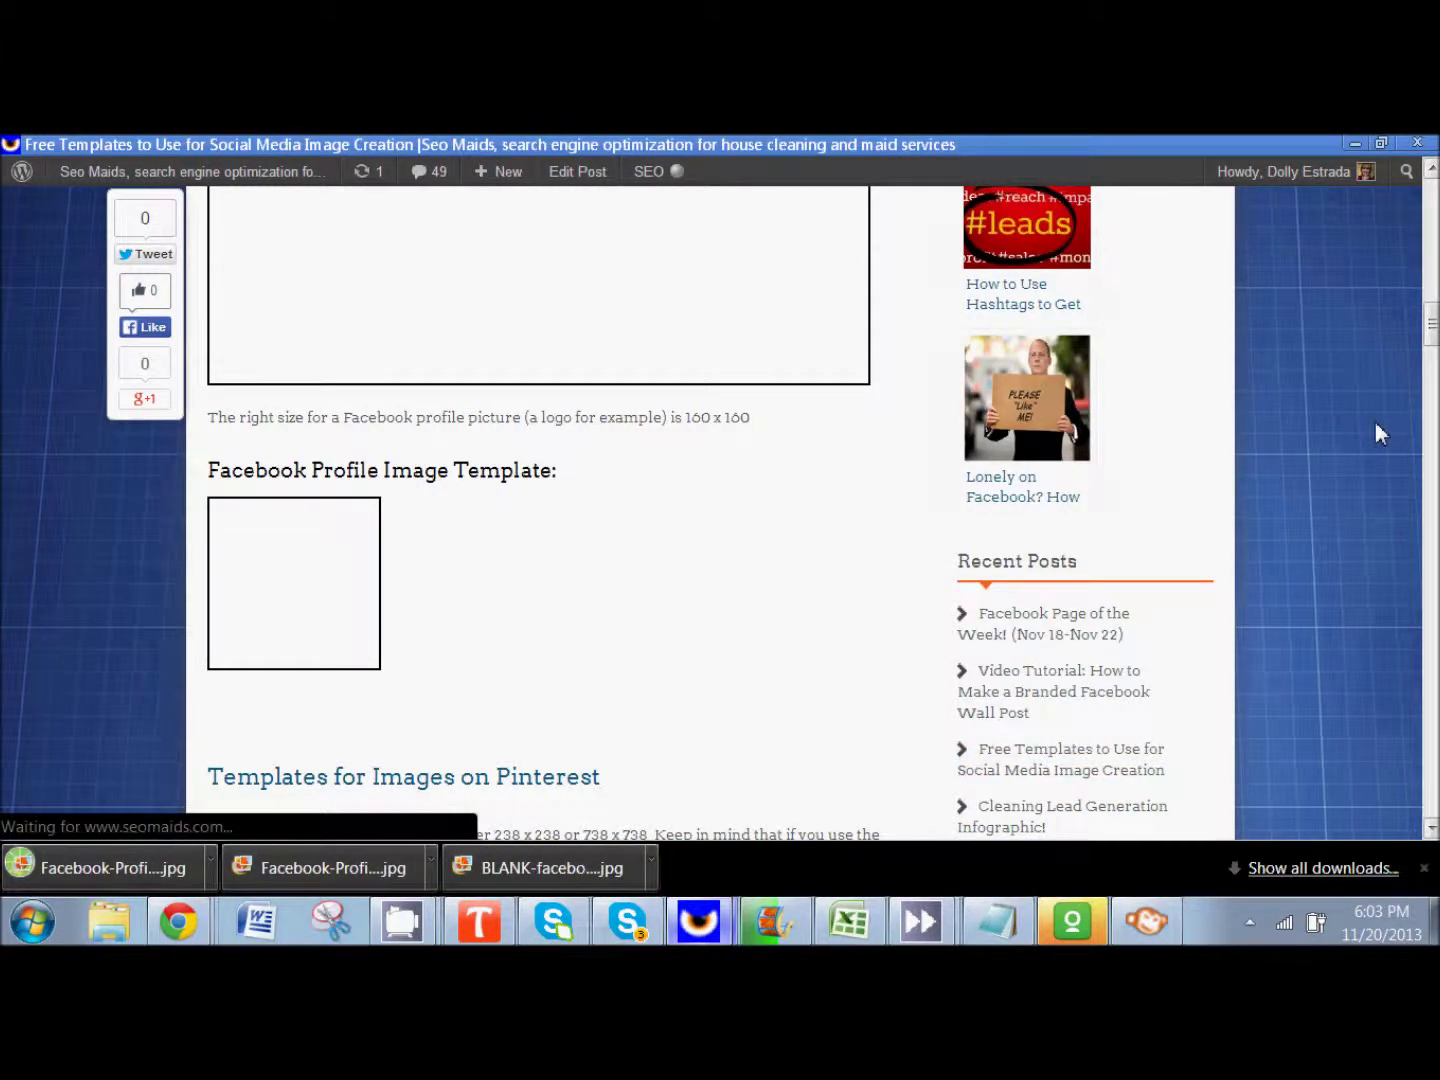
pyautogui.moveTo(1431, 322); pyautogui.dragTo(1431, 205)
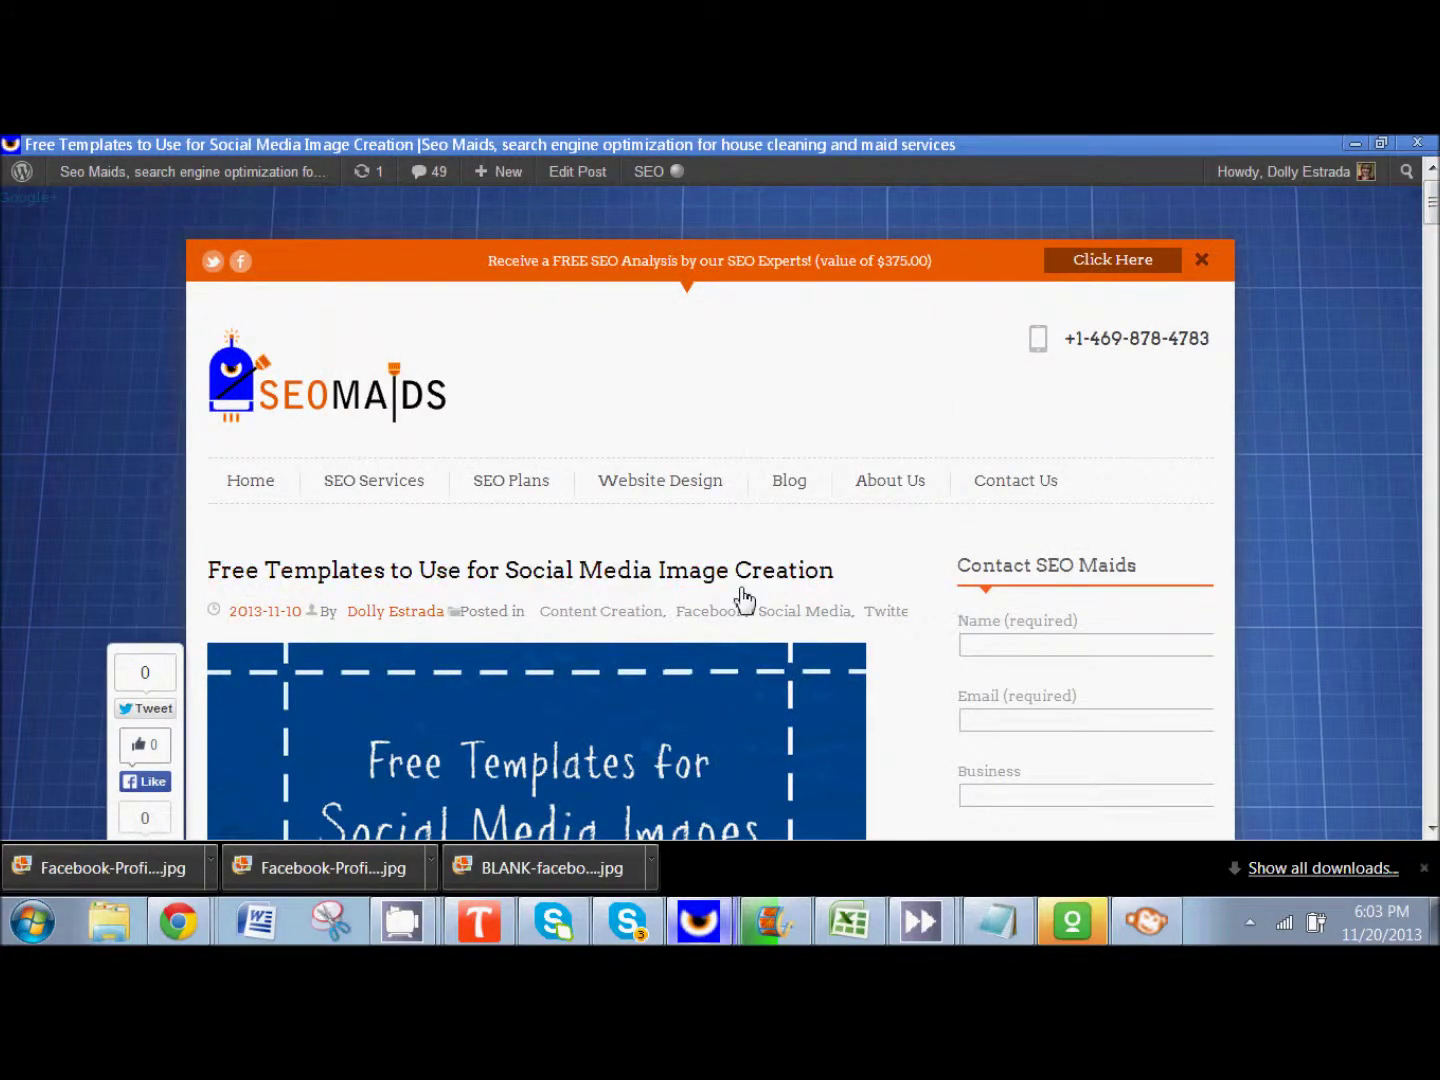
pyautogui.moveTo(1144, 935)
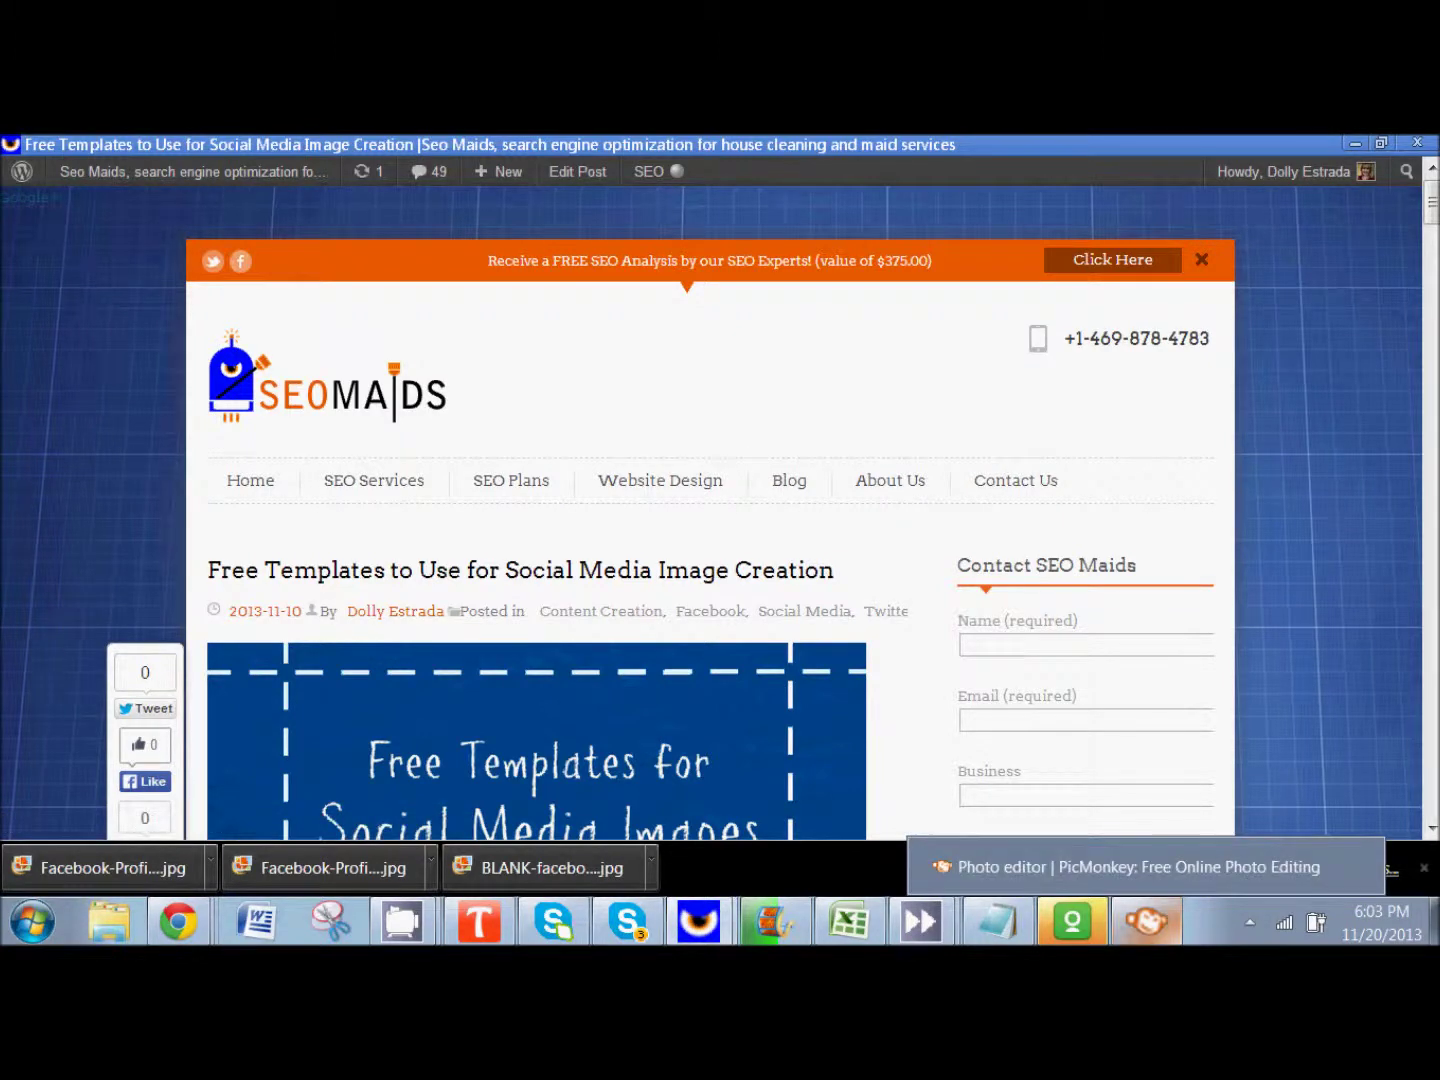
# - Open Facebook-Profile-Image-Template in PicMonkey's photo editor as a blank white canvas
pyautogui.click(1149, 871)
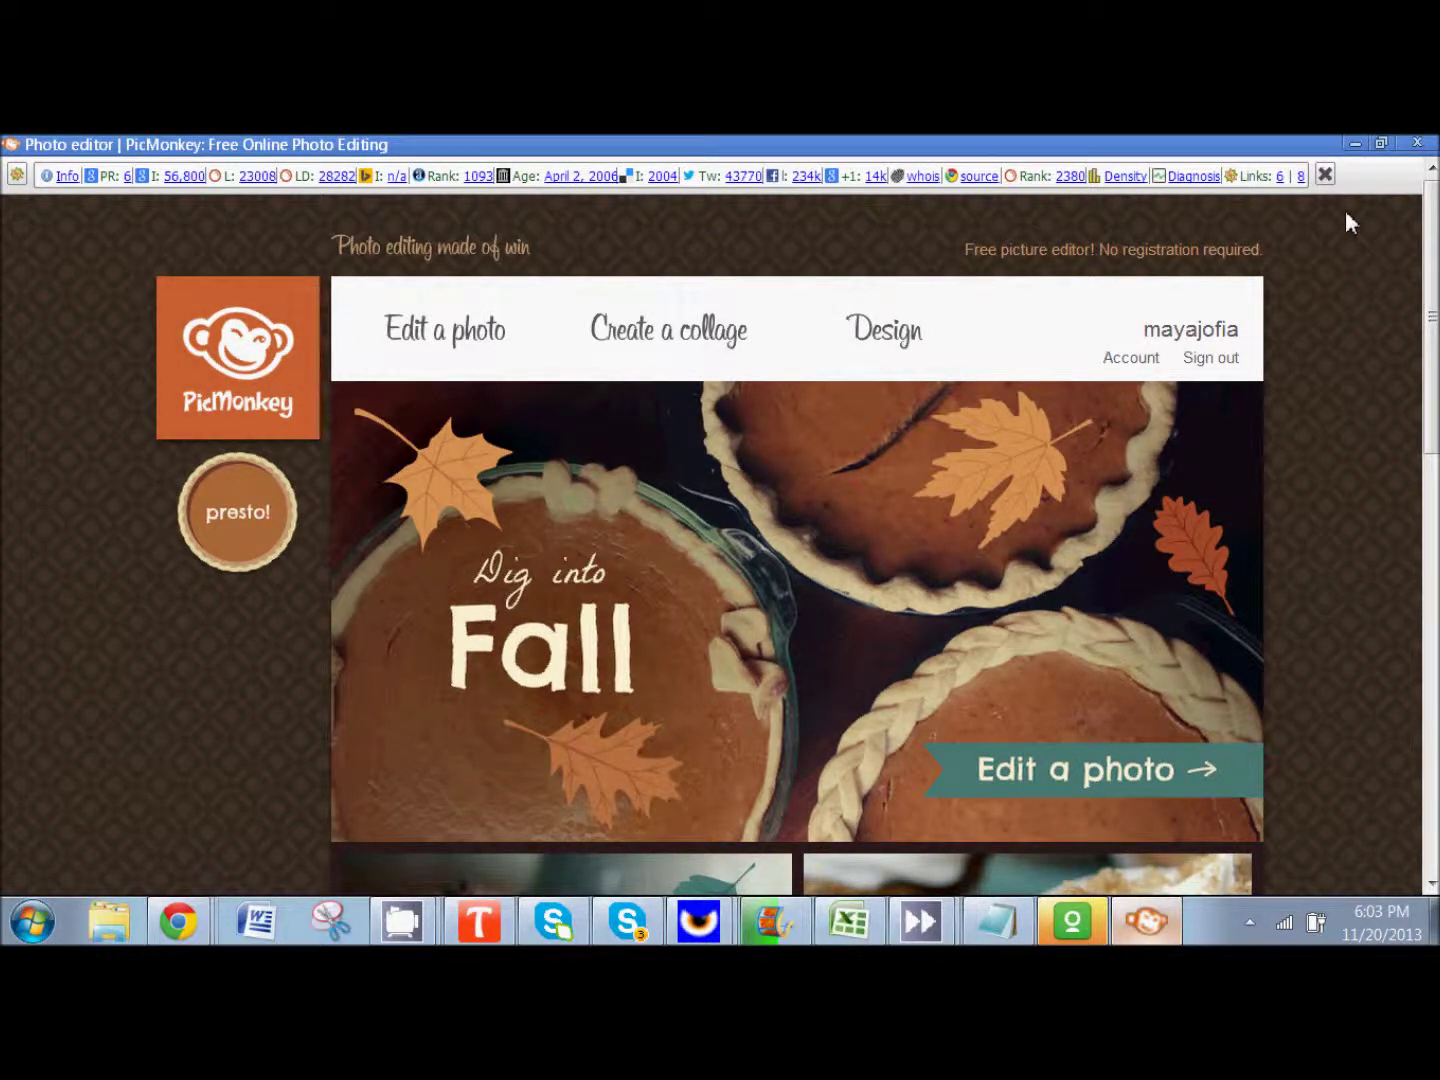
pyautogui.click(1325, 177)
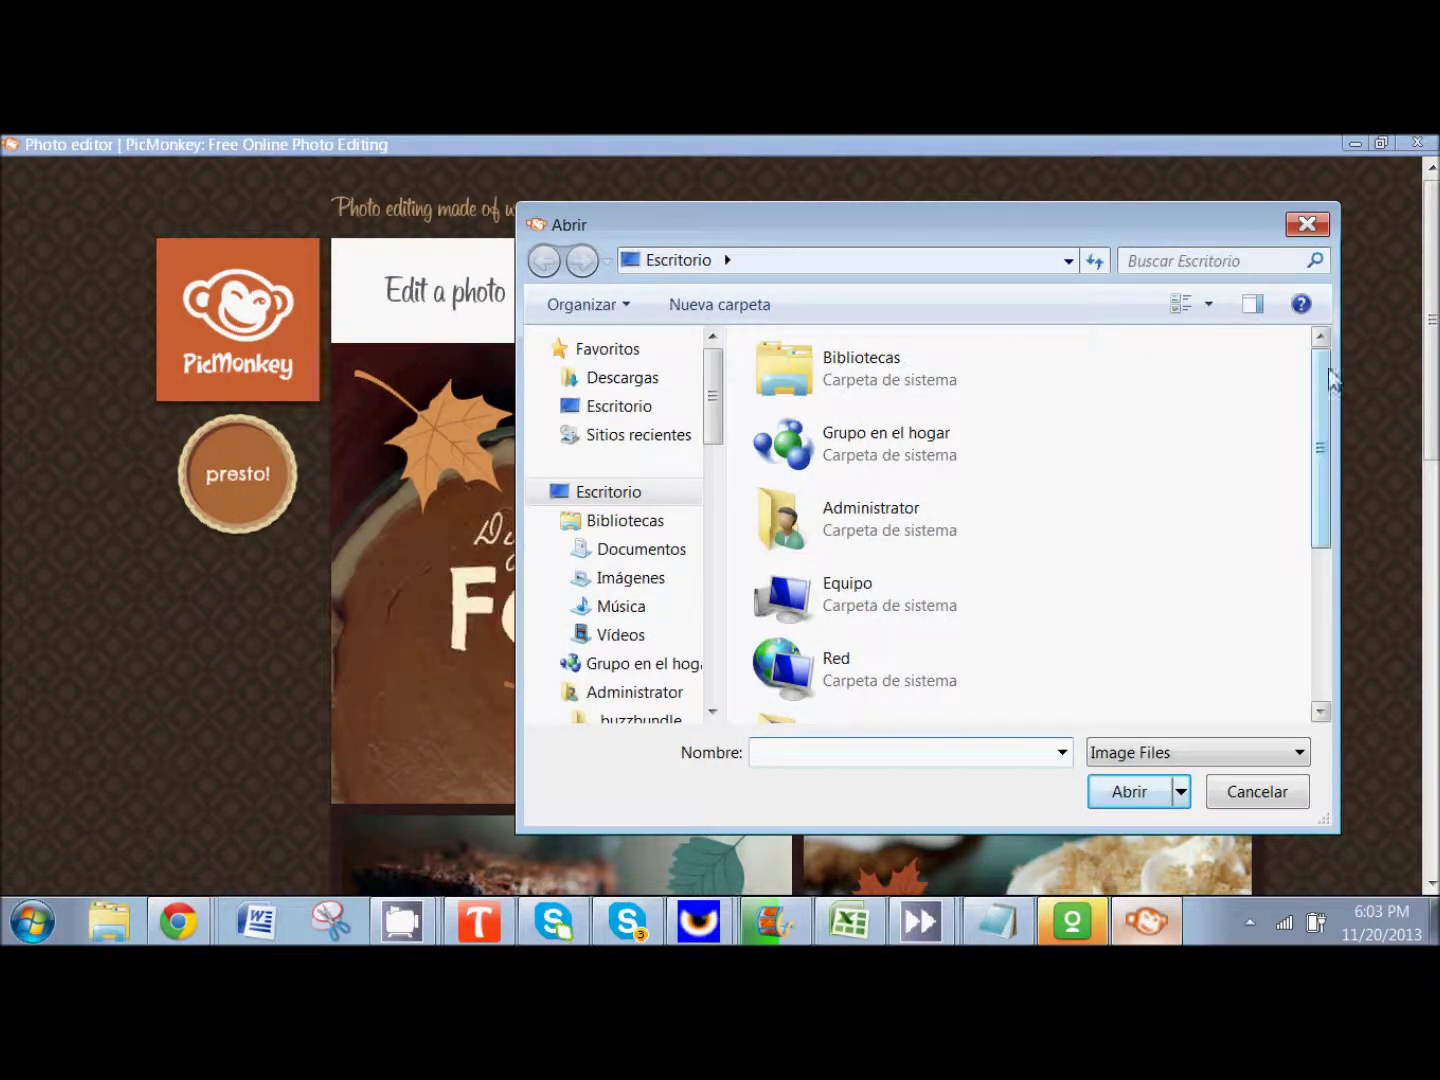
pyautogui.moveTo(1322, 392); pyautogui.dragTo(1335, 548)
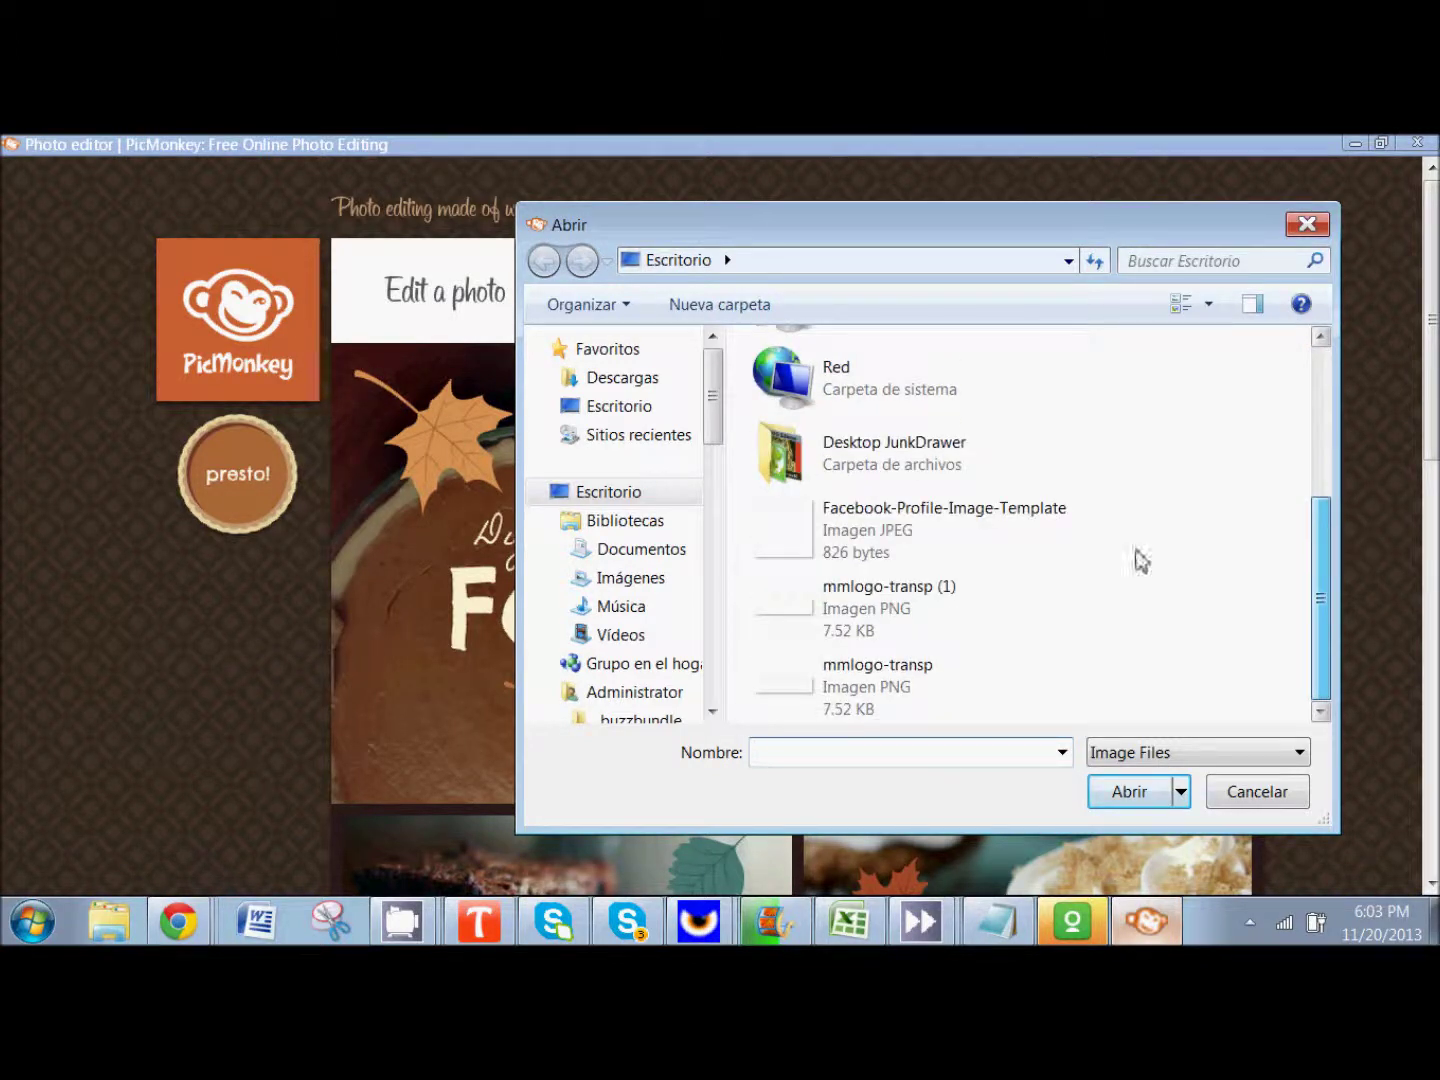
pyautogui.click(936, 535)
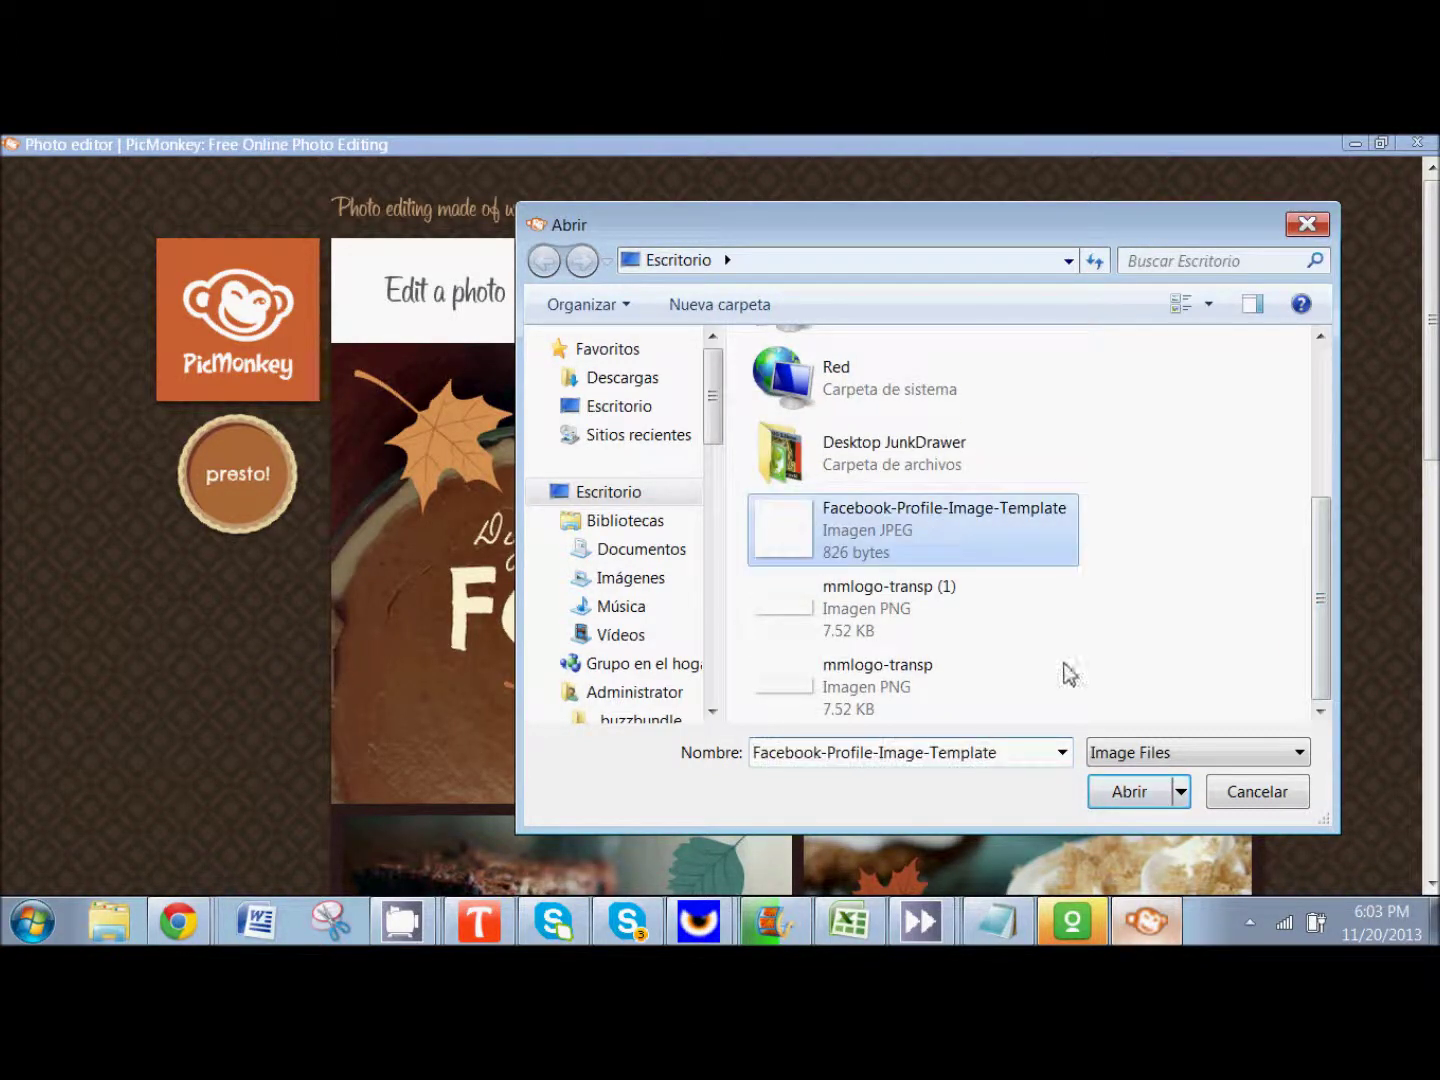
pyautogui.click(1130, 792)
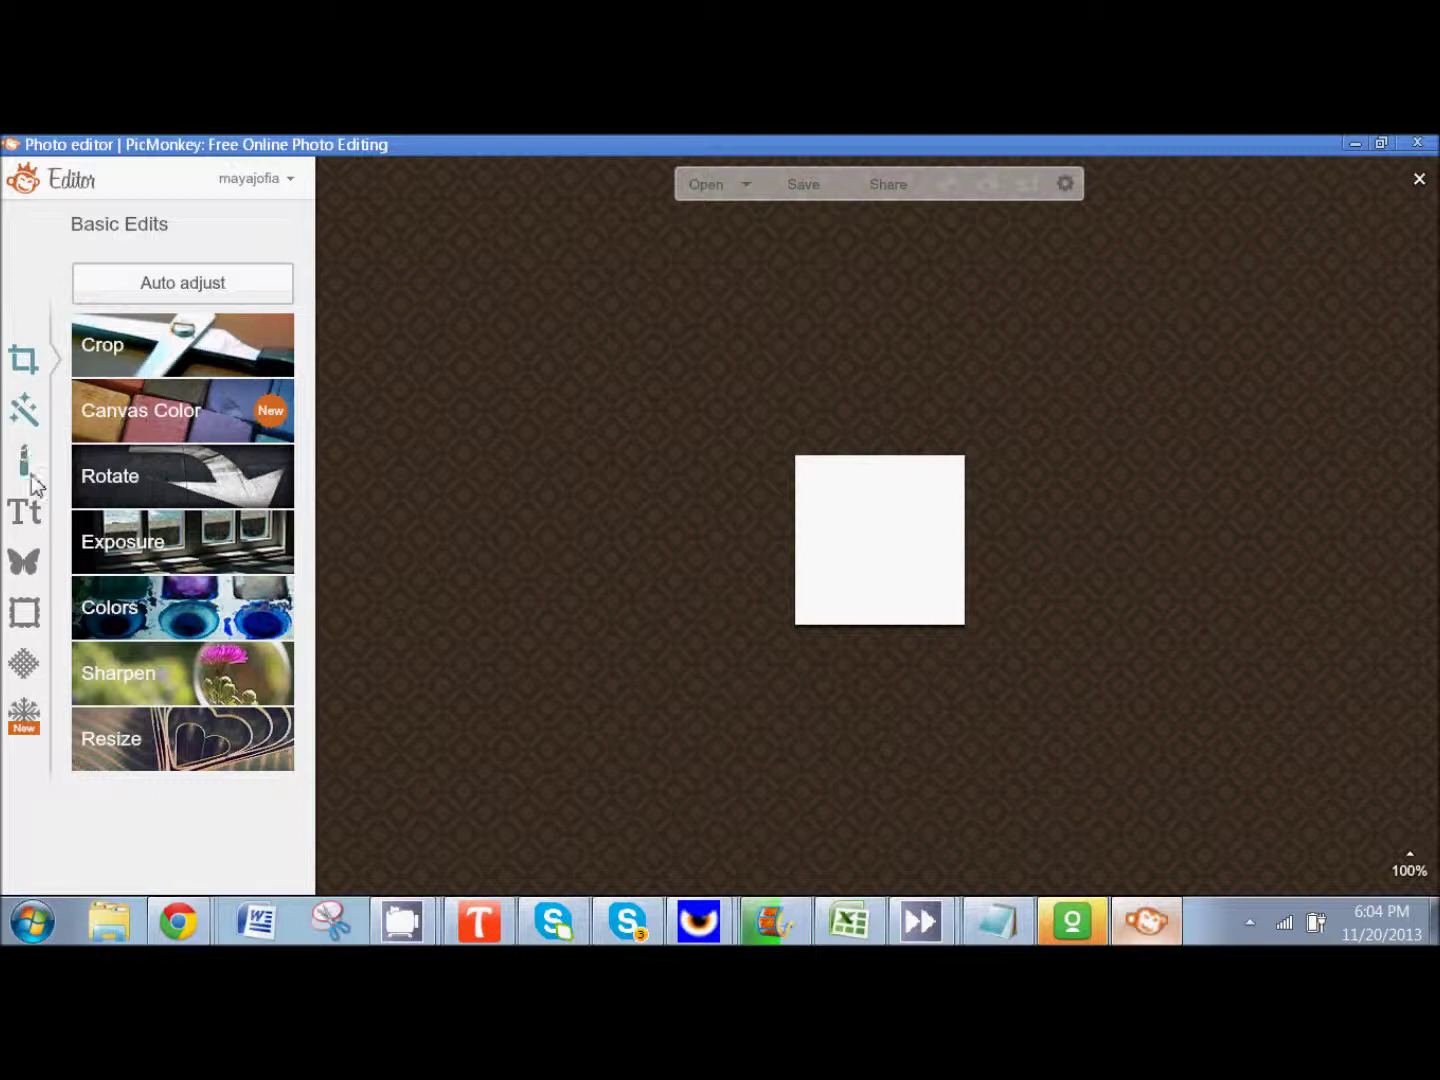
# - Add mmlogo-transp (1) as your own overlay and enlarge it across the white square
pyautogui.click(23, 567)
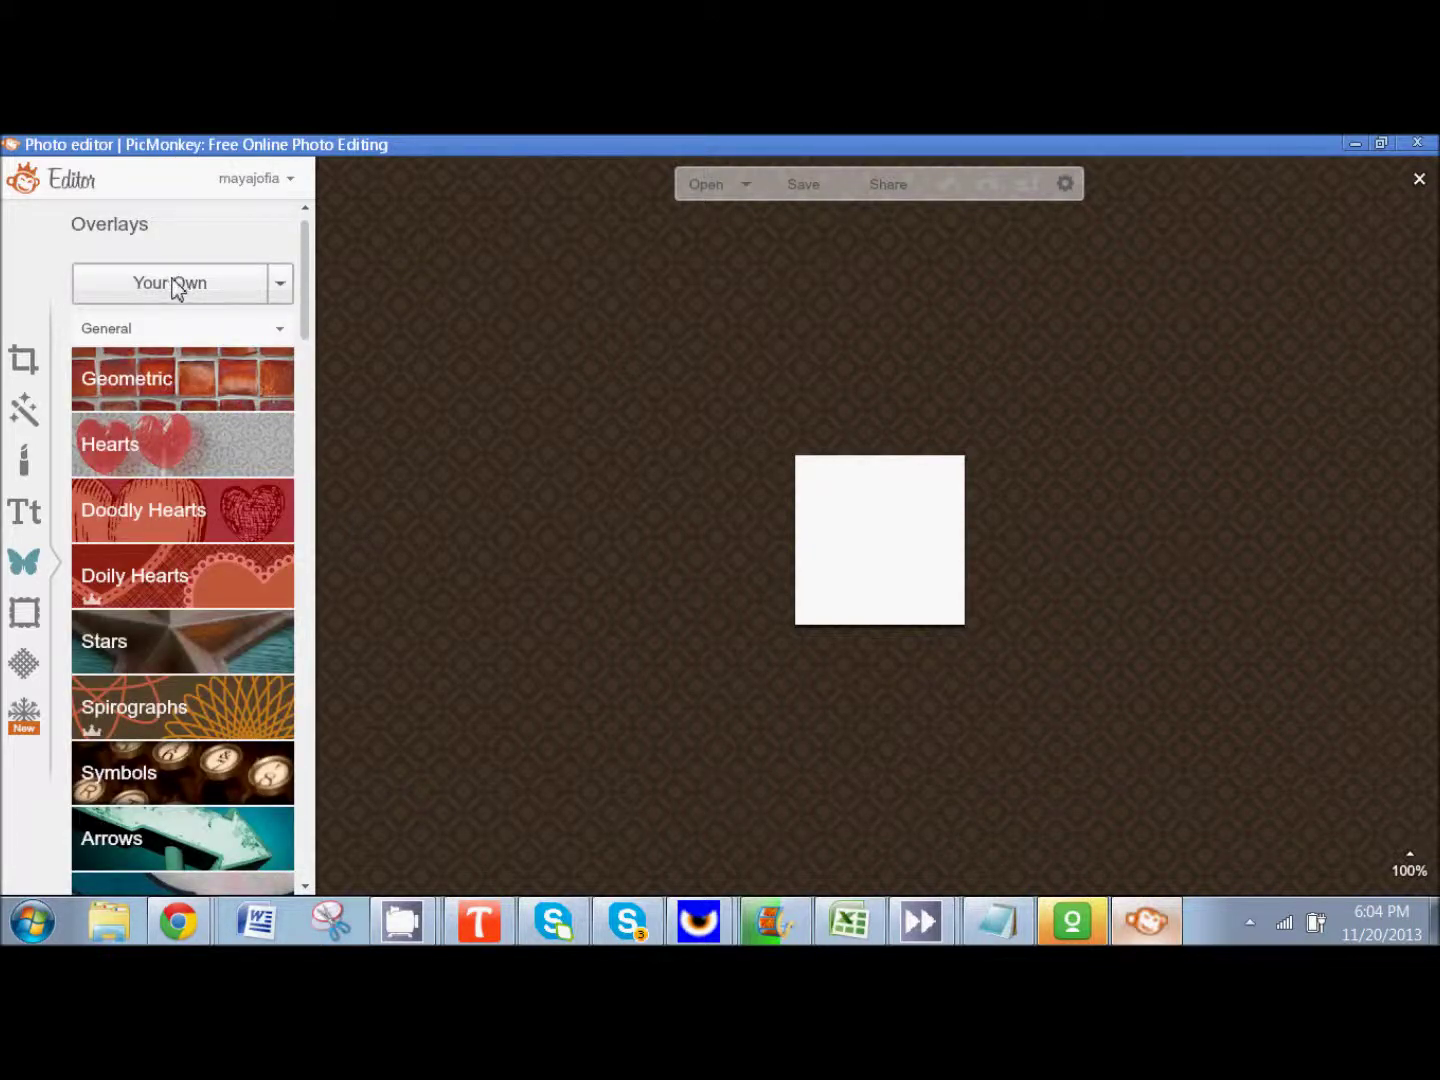
pyautogui.click(173, 283)
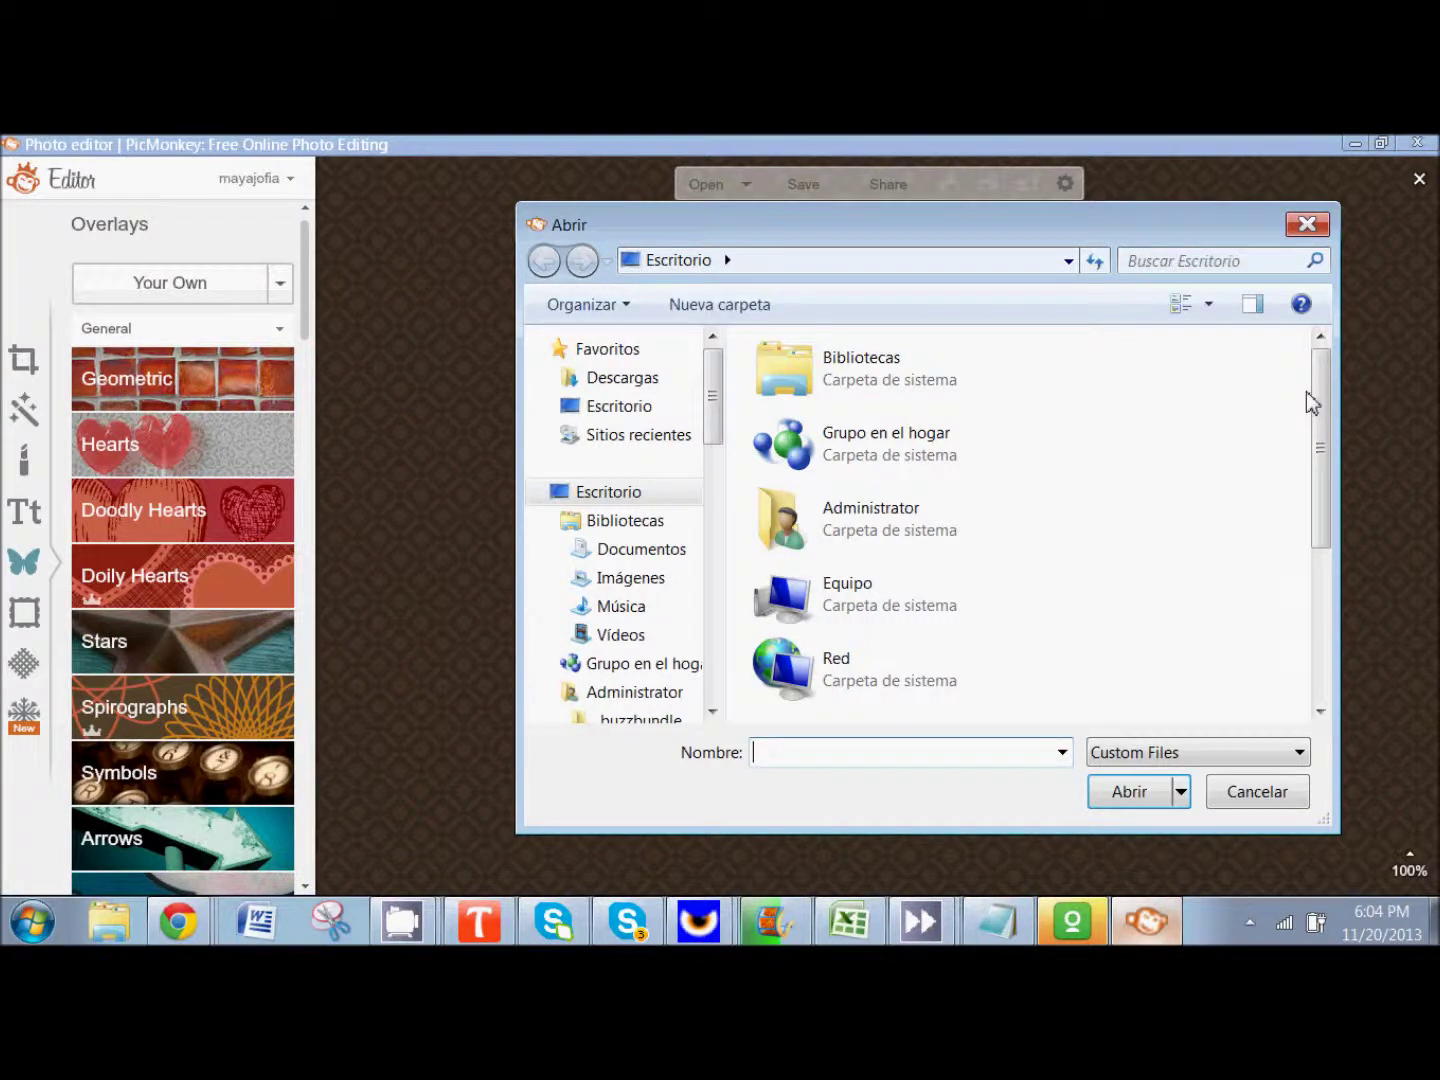
pyautogui.moveTo(1314, 399); pyautogui.dragTo(1344, 620)
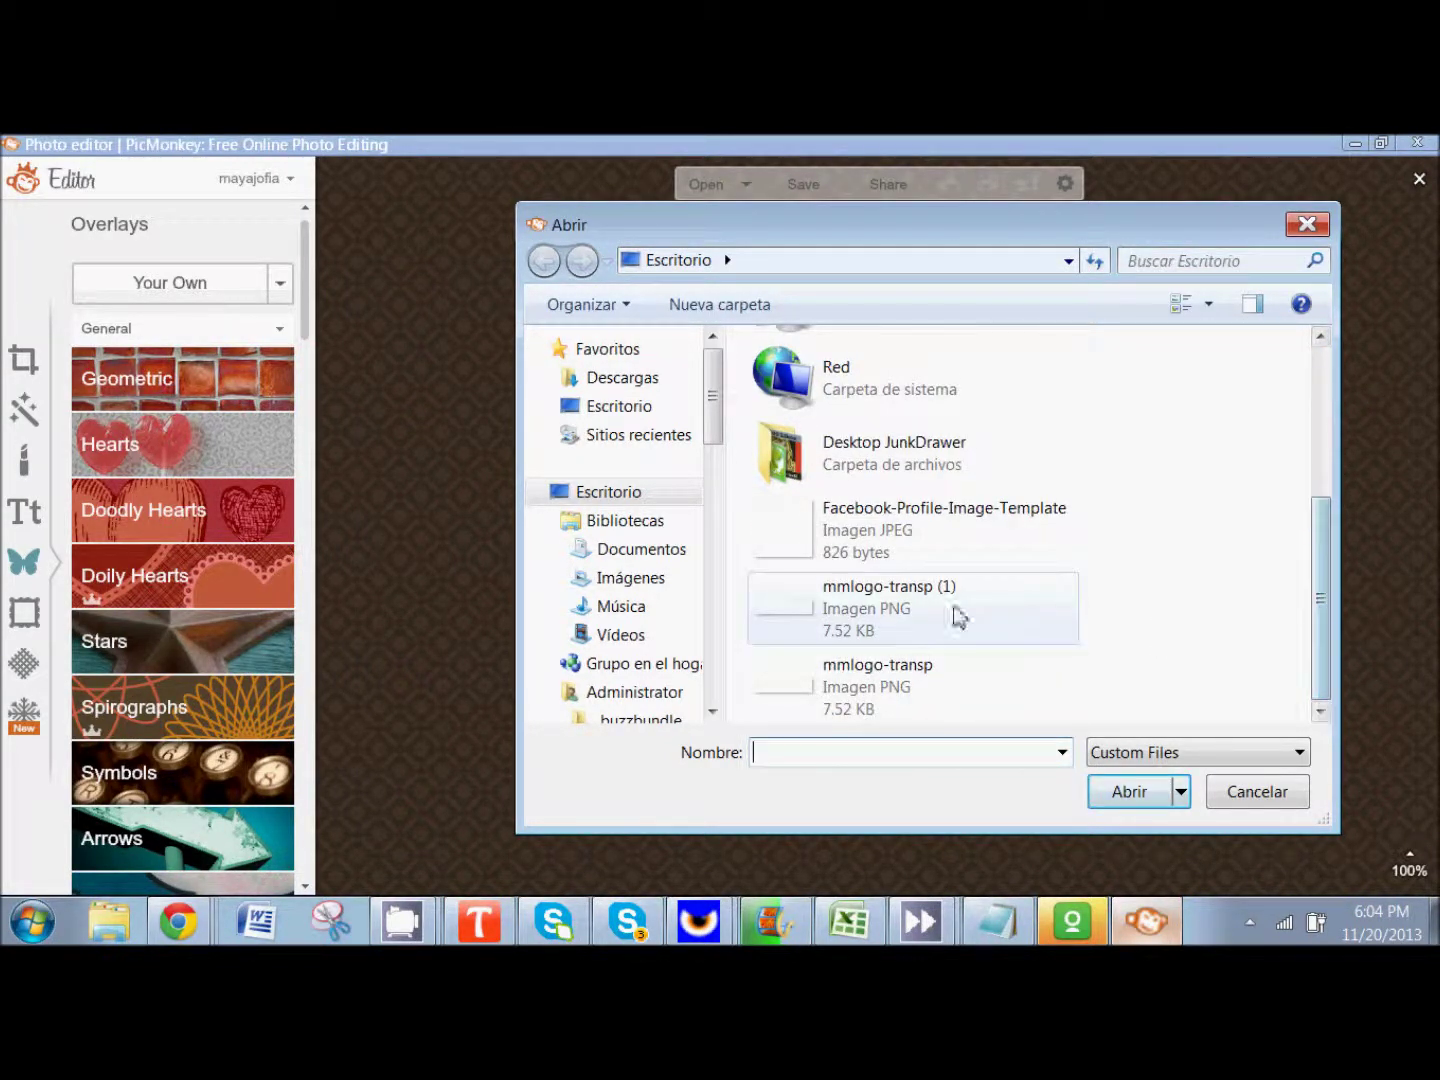
pyautogui.click(958, 615)
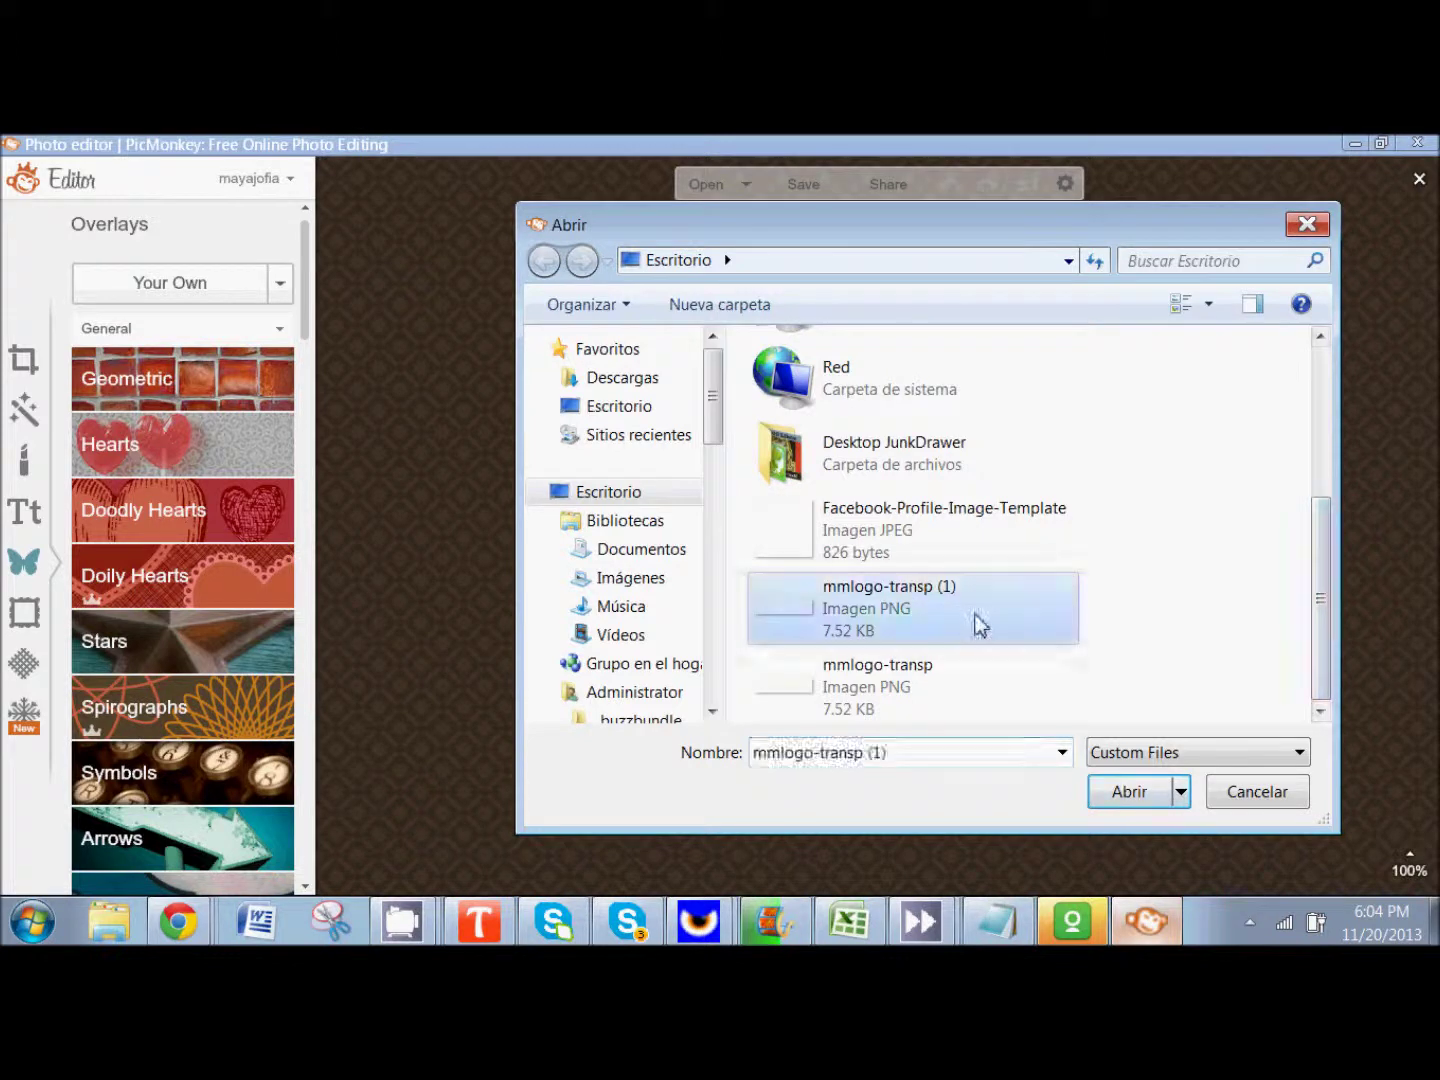
pyautogui.click(1145, 792)
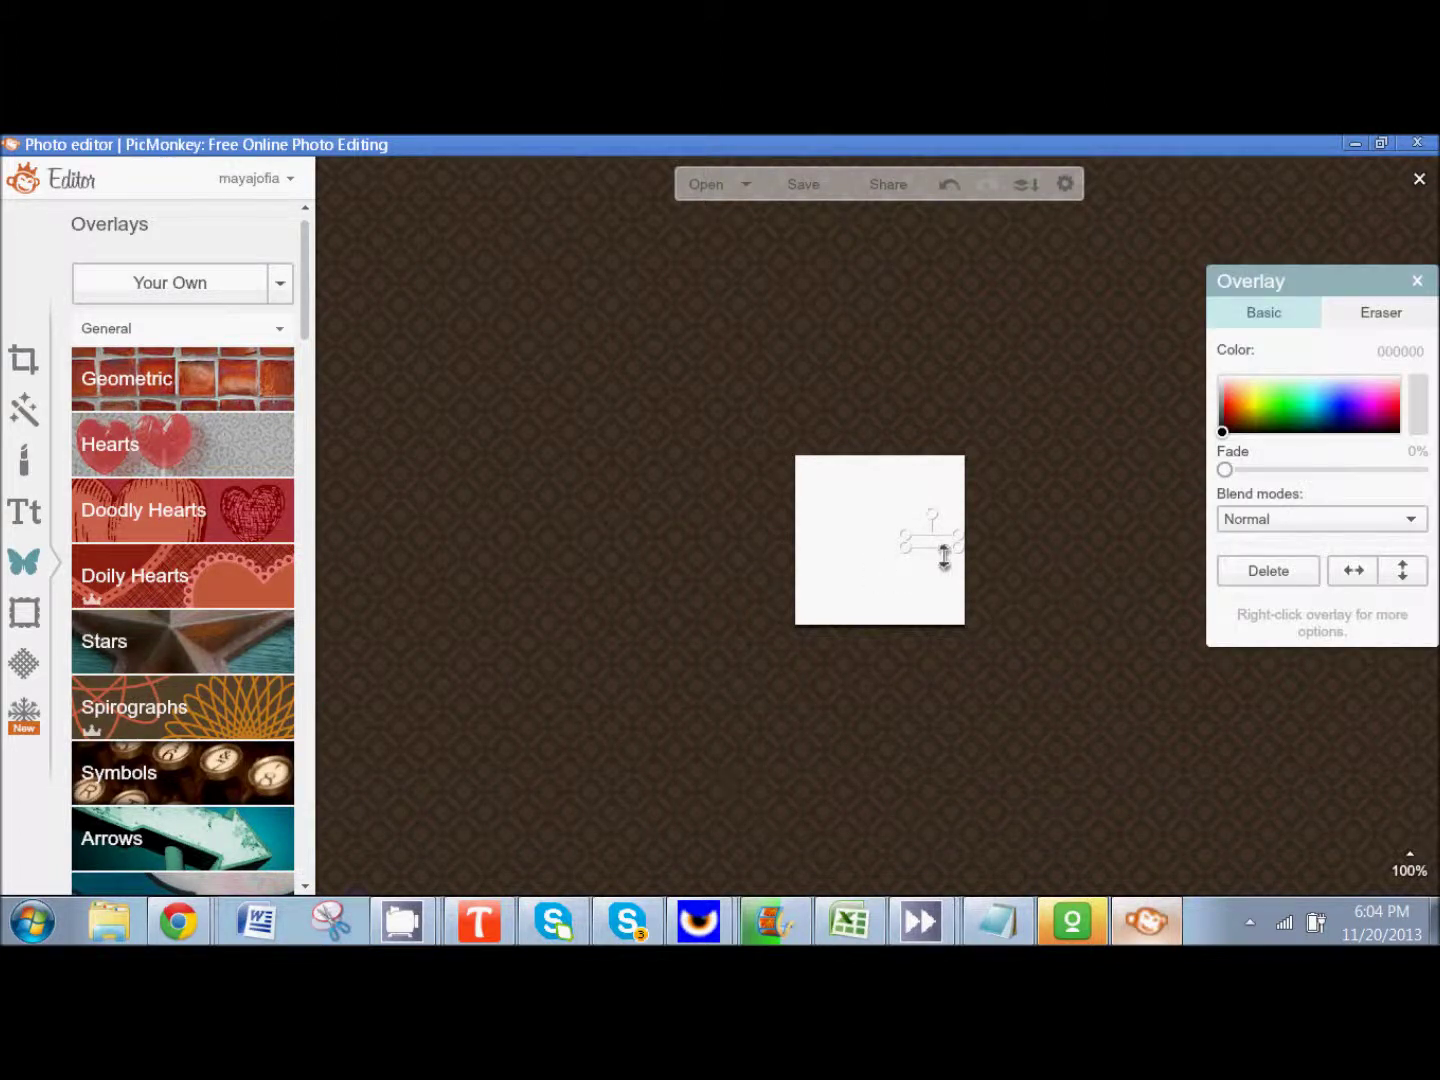
pyautogui.moveTo(904, 548); pyautogui.dragTo(849, 598)
pyautogui.click(824, 593)
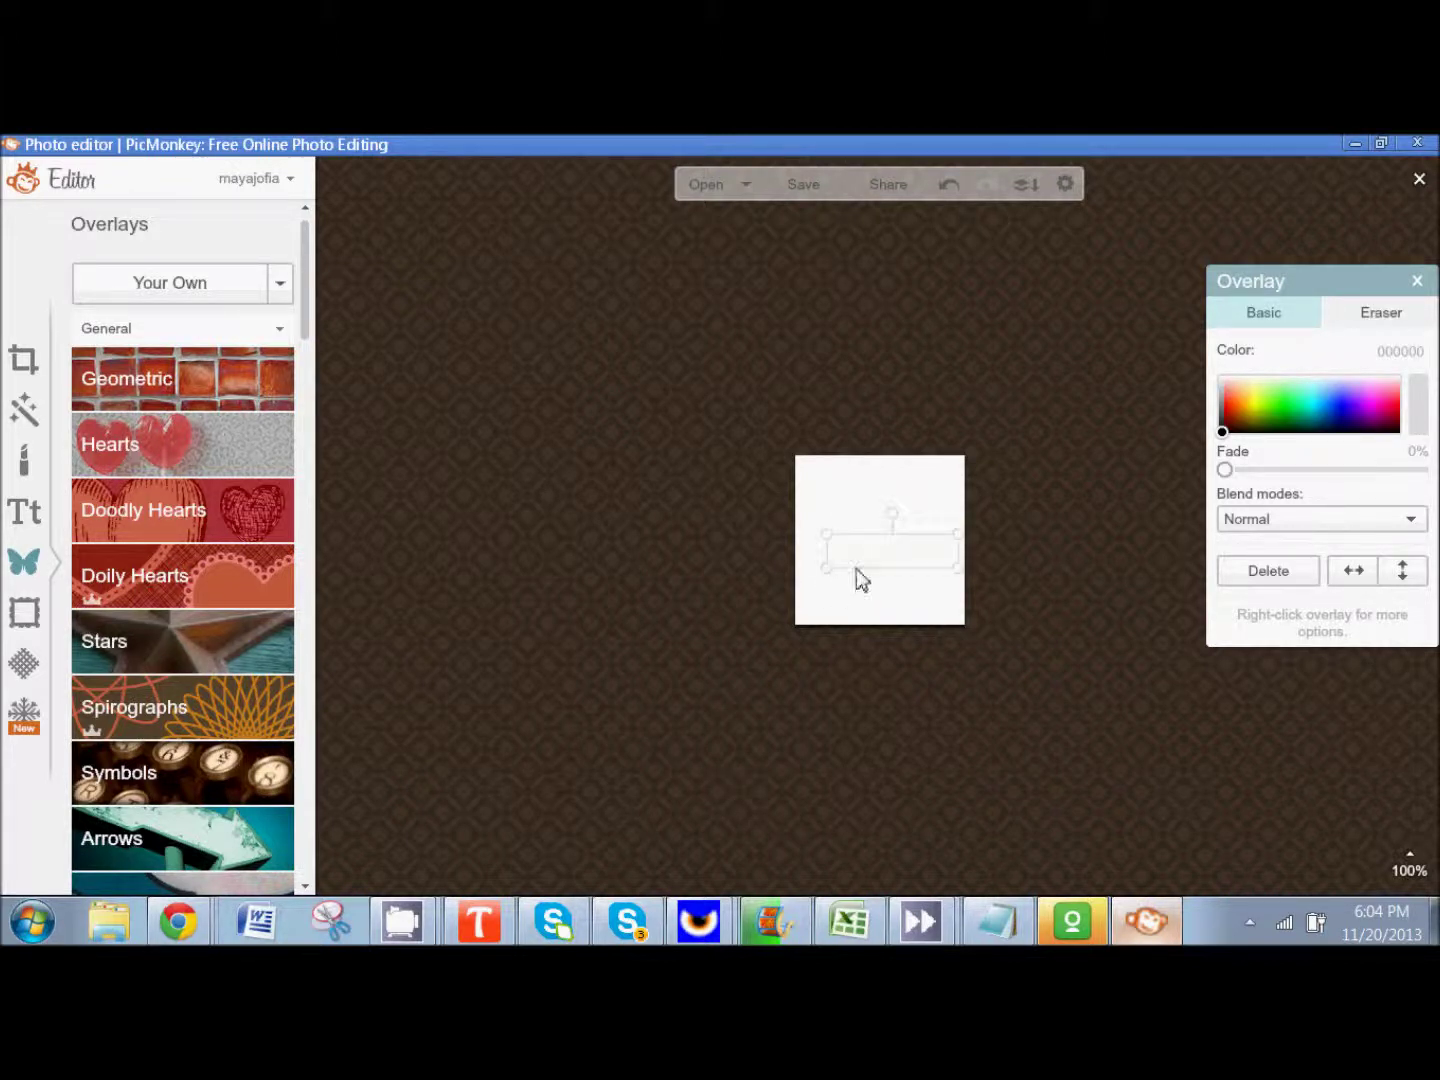
pyautogui.click(882, 515)
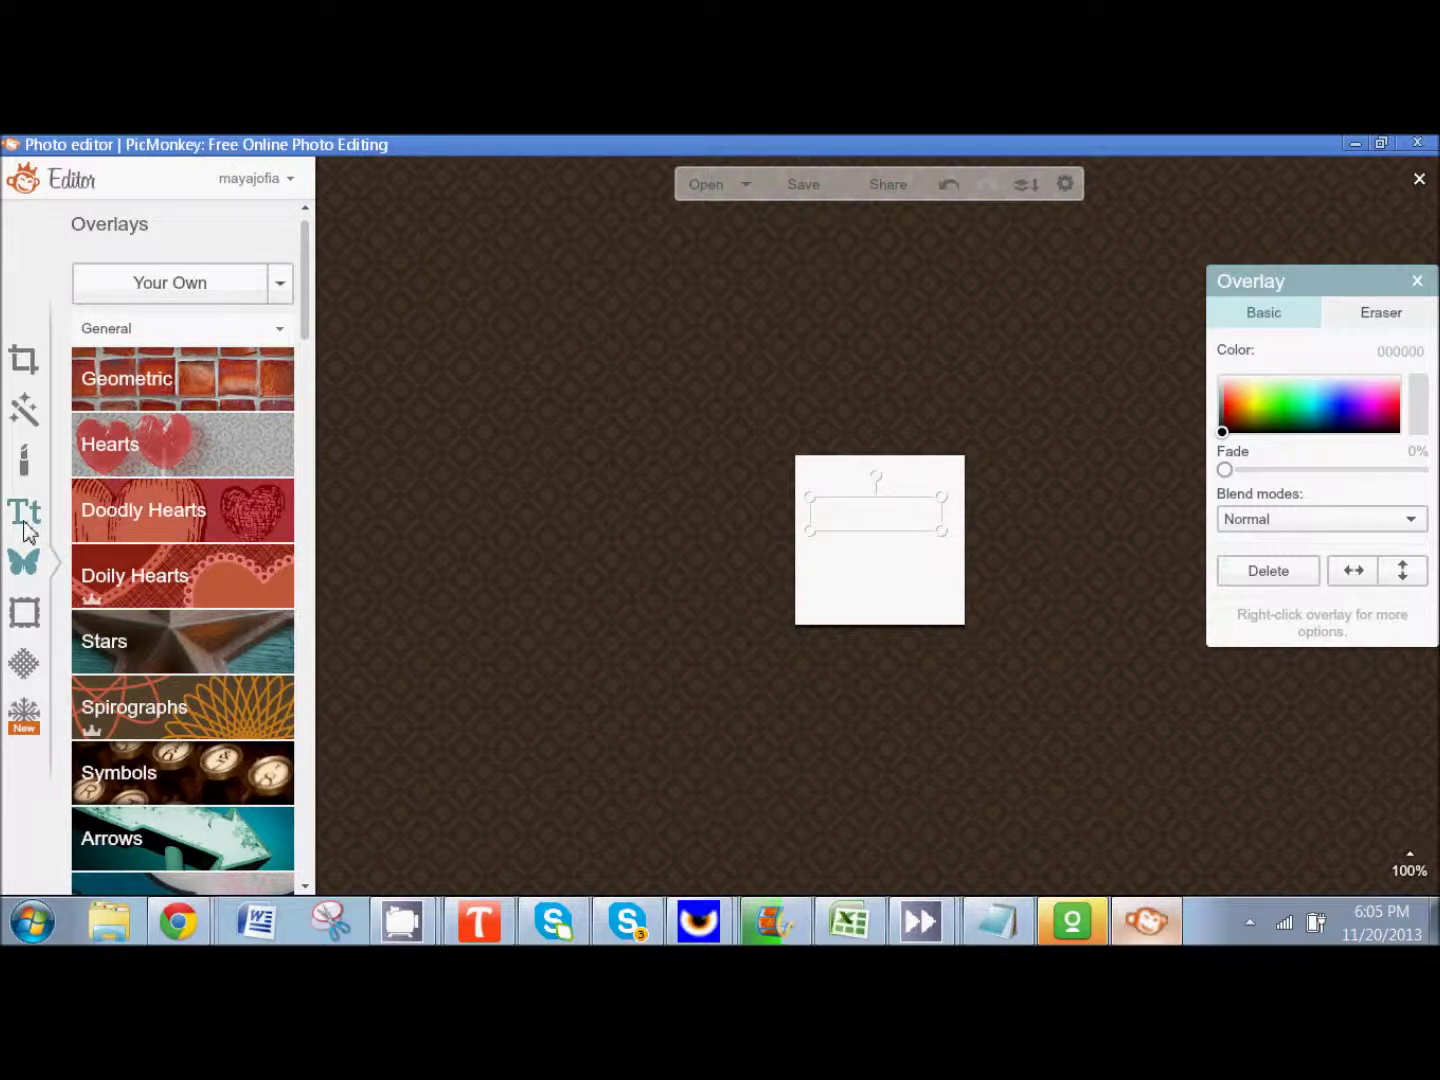
pyautogui.click(24, 360)
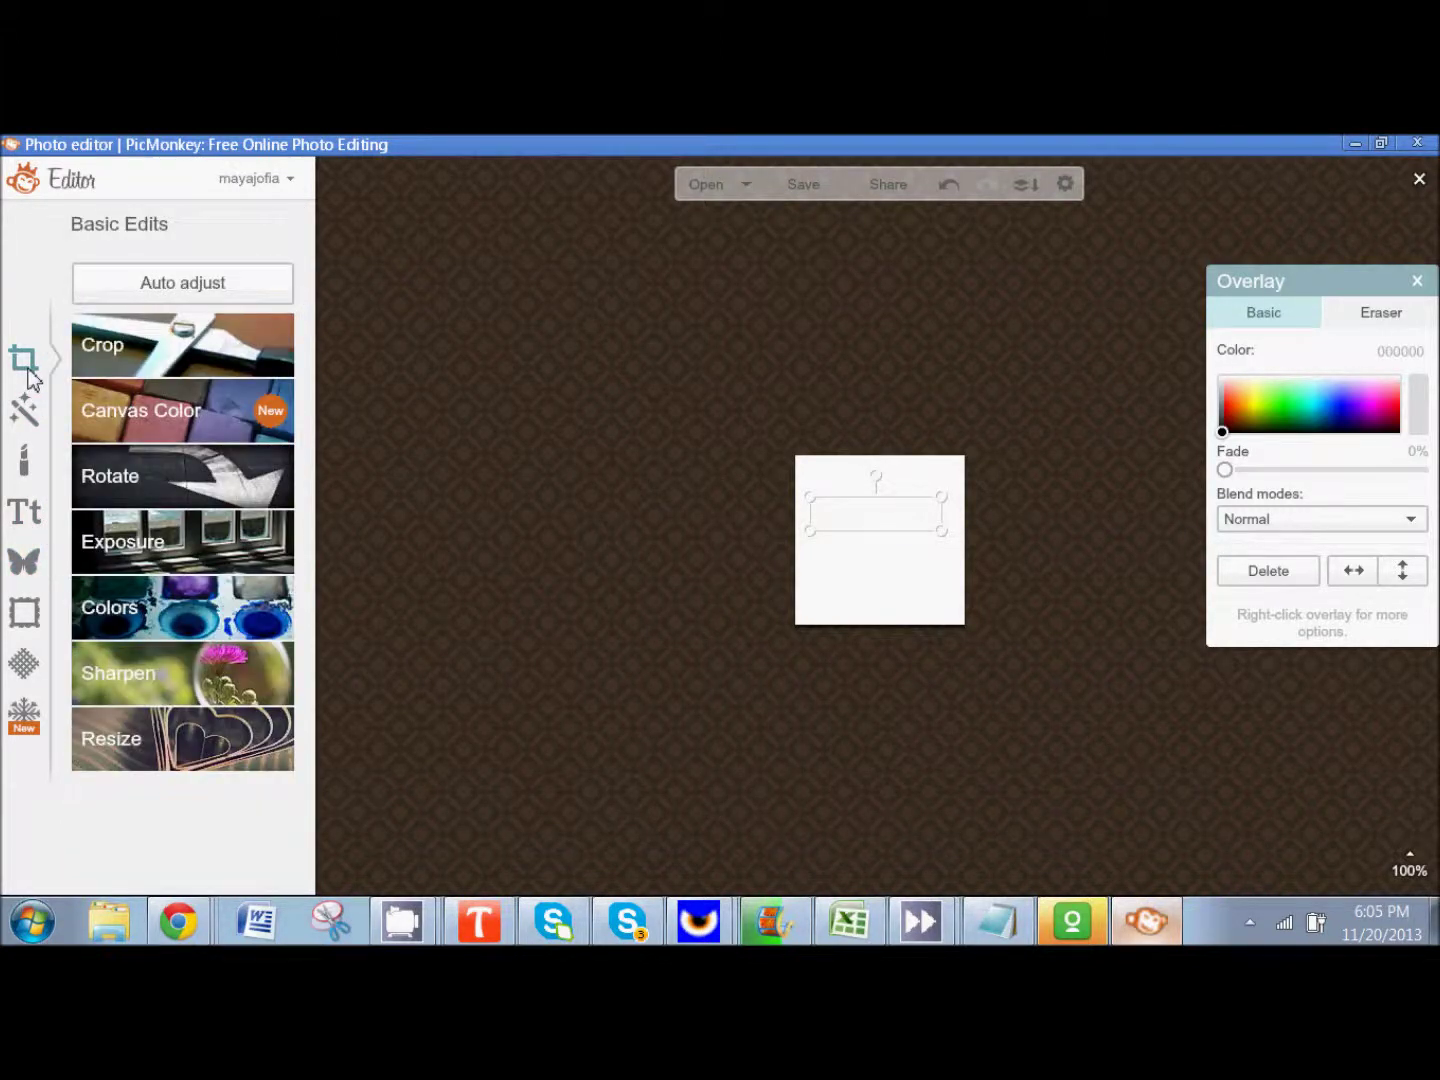
# - Set the canvas colour to bright green 69ff1a, then minimize PicMonkey
pyautogui.click(142, 420)
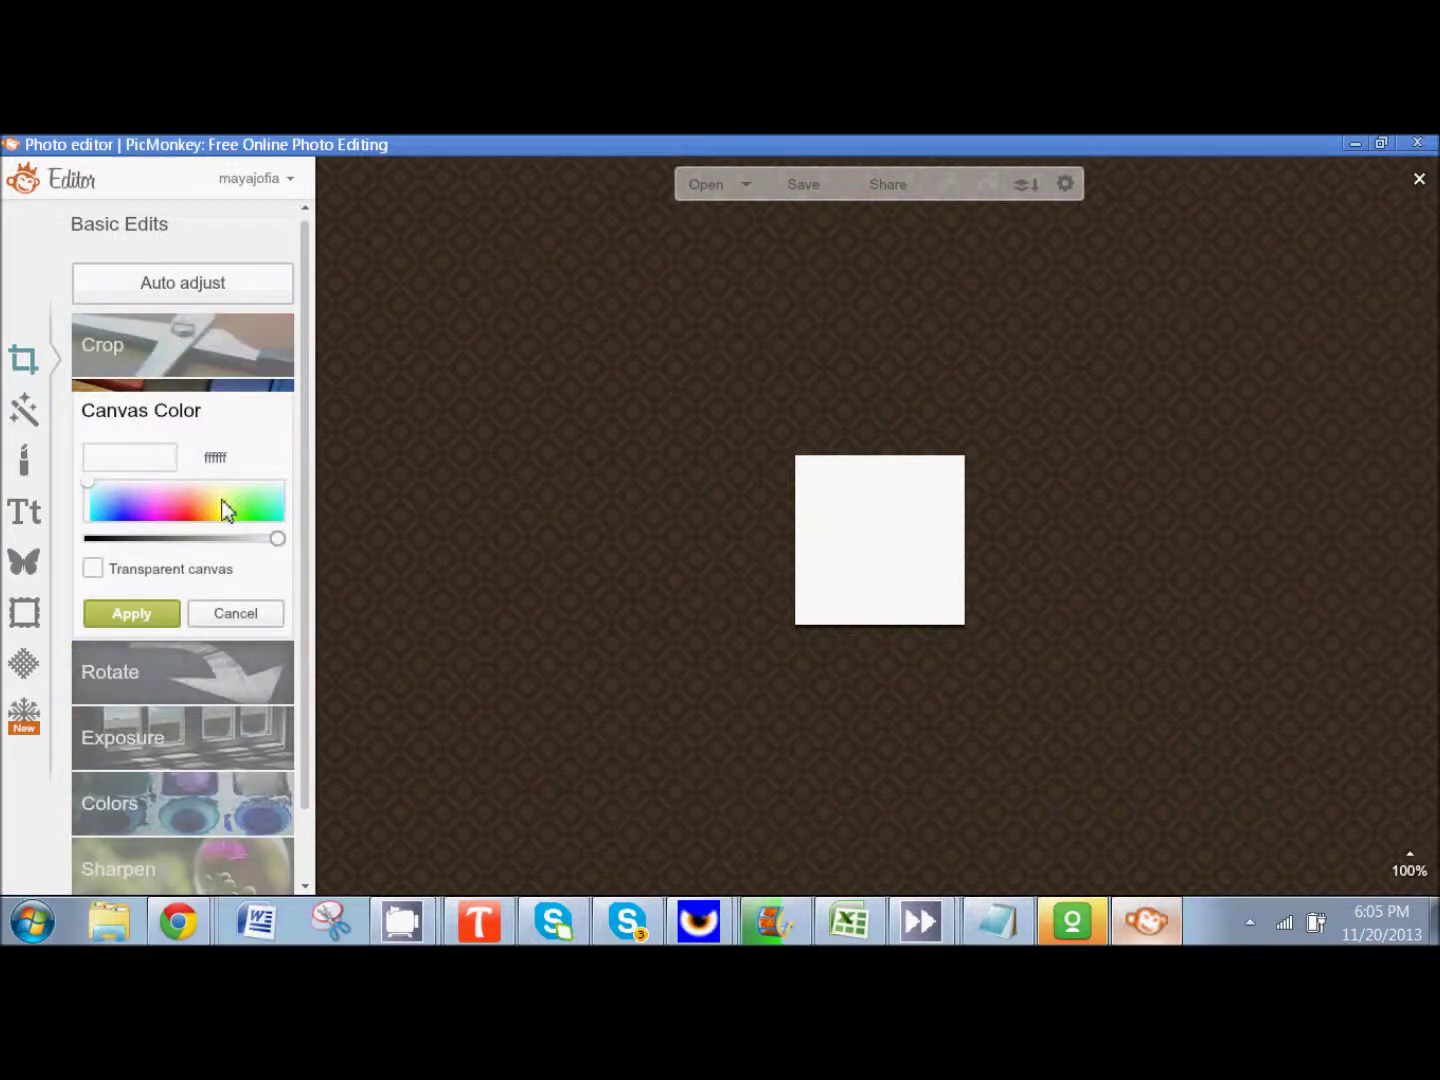
pyautogui.click(246, 514)
pyautogui.moveTo(246, 511)
pyautogui.mouseDown()
pyautogui.moveTo(199, 527)
pyautogui.moveTo(243, 527)
pyautogui.mouseUp()
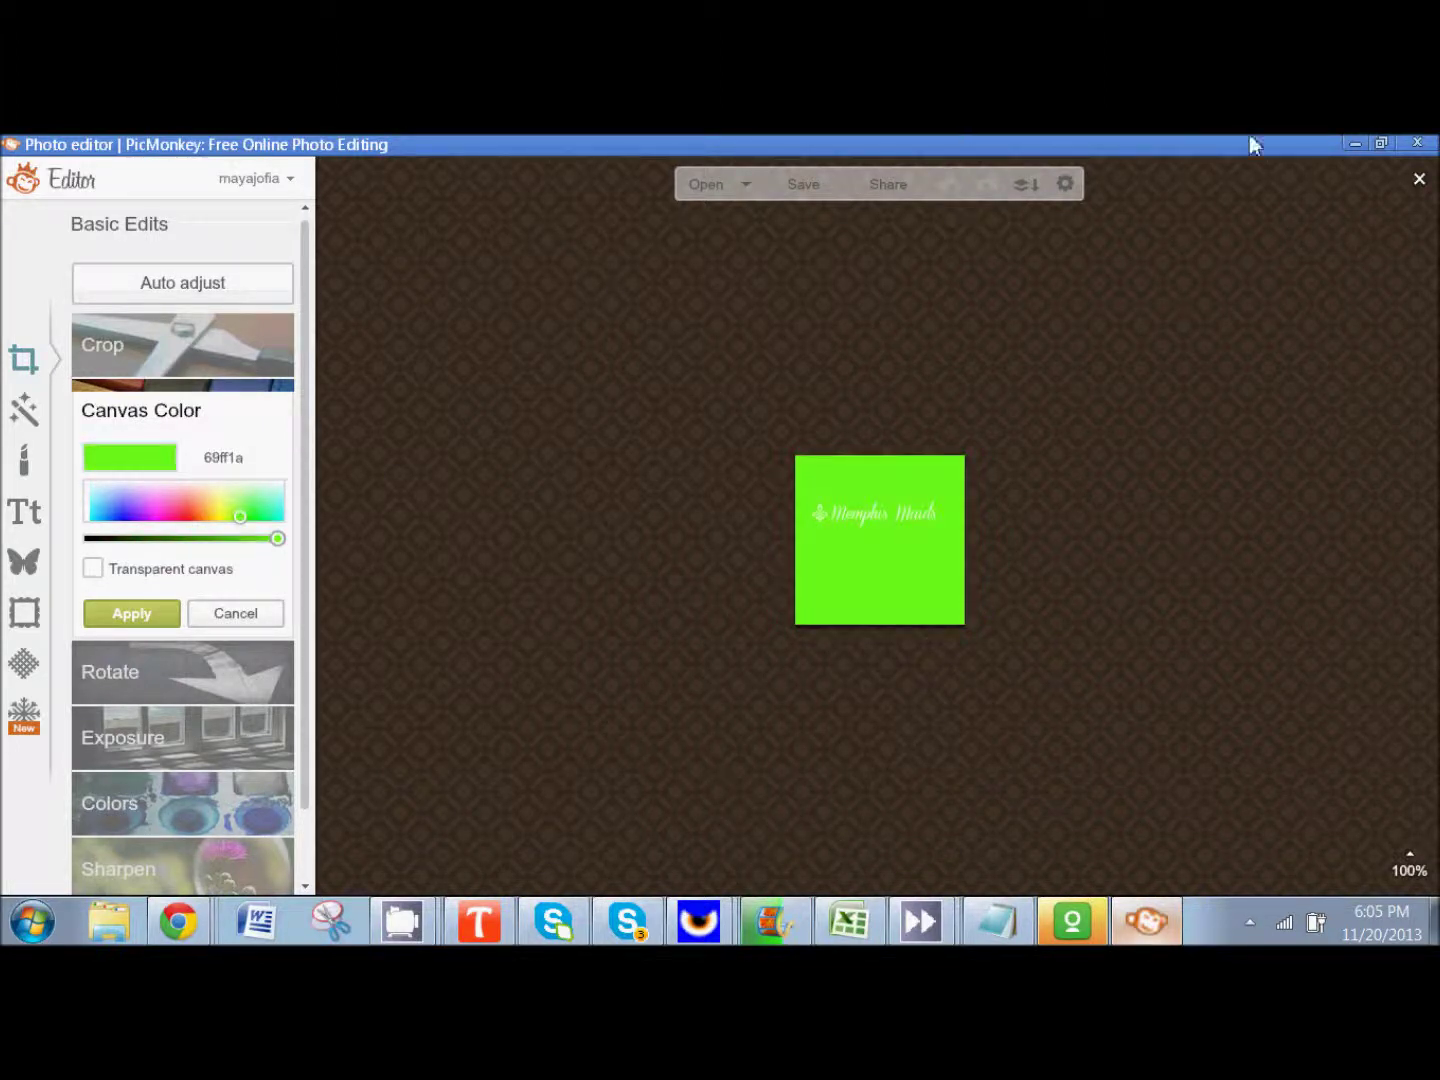
pyautogui.click(1354, 145)
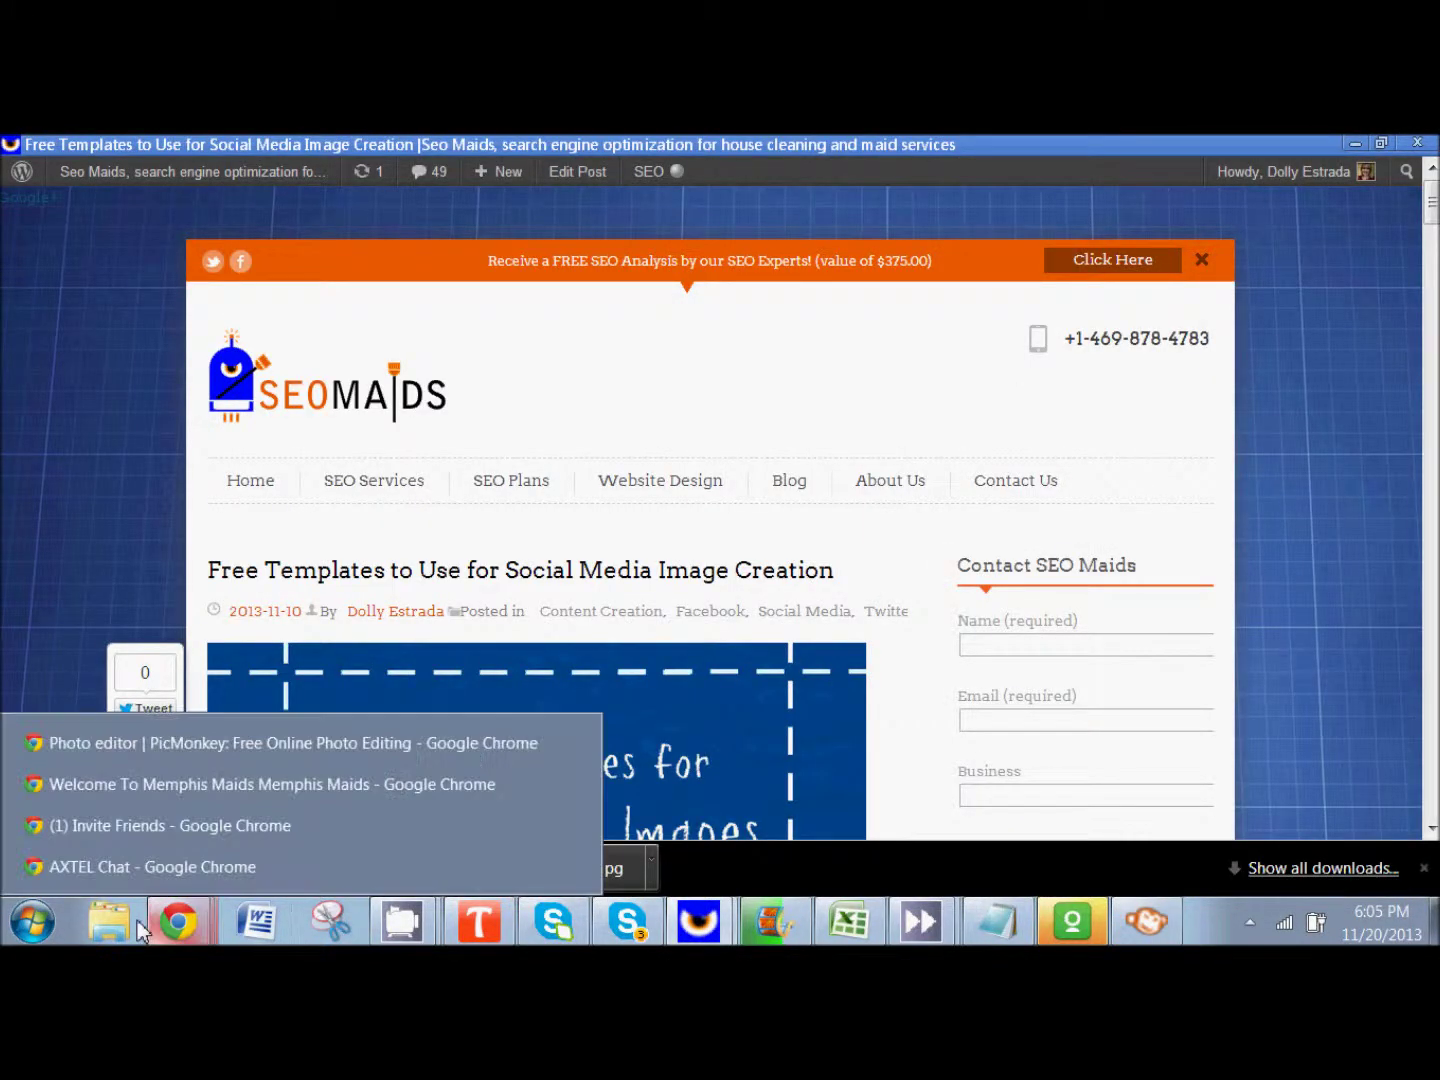
# - Sample the Memphis Maids header green with ColorPick Eyedropper and copy hex 2C7317
pyautogui.moveTo(178, 922)
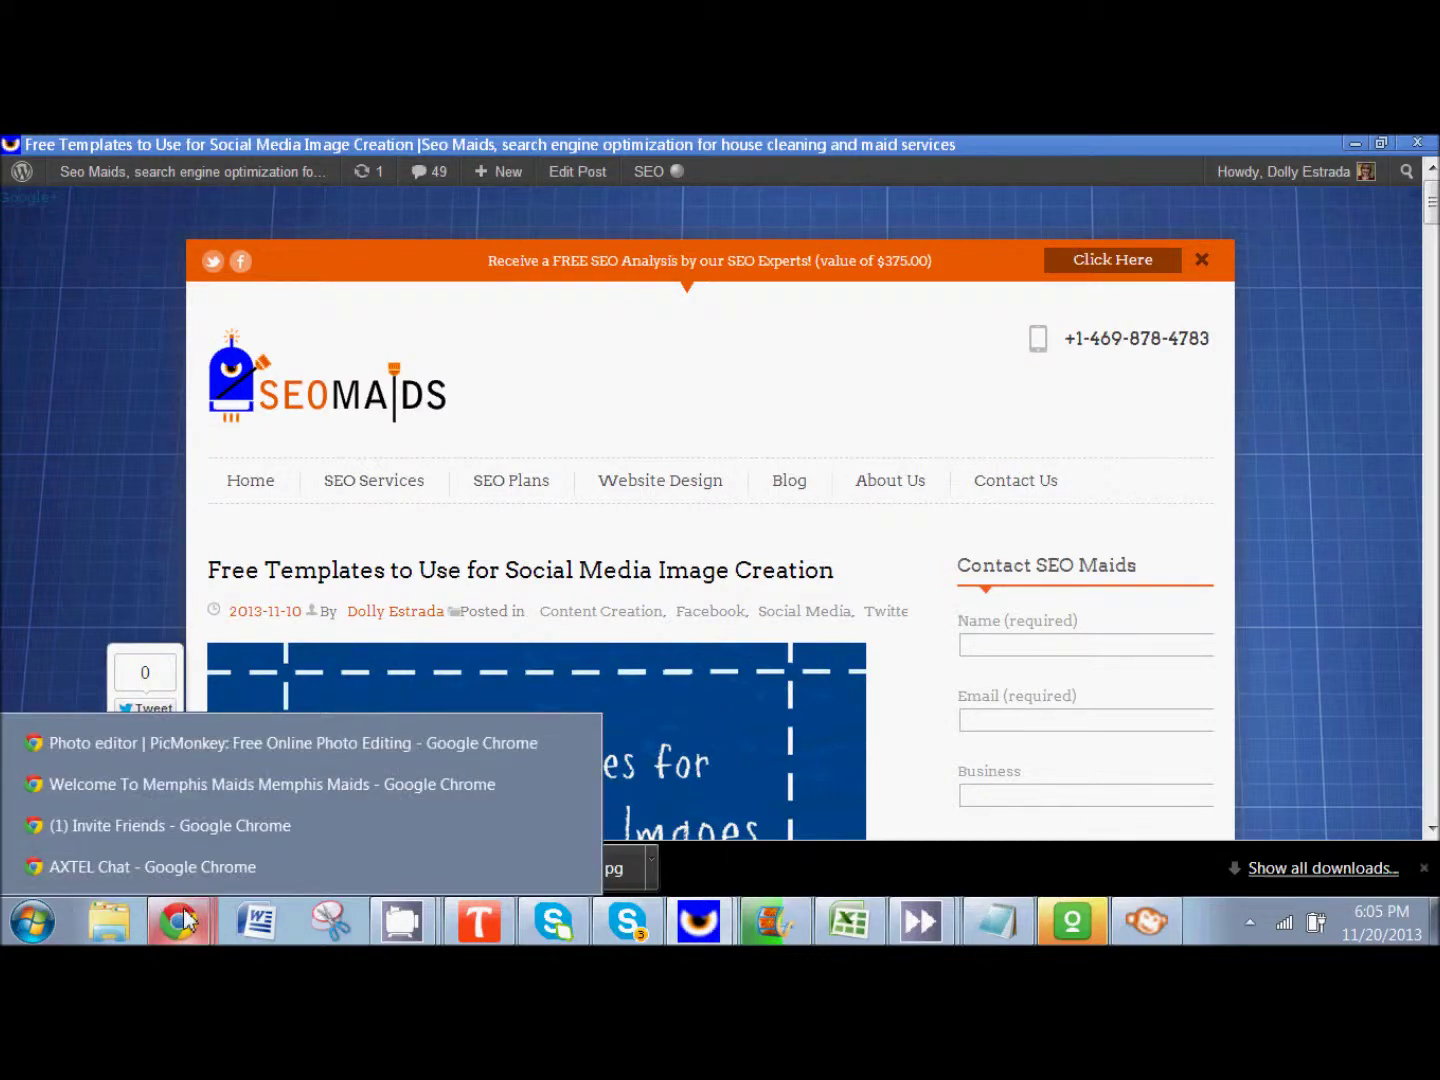
pyautogui.click(185, 797)
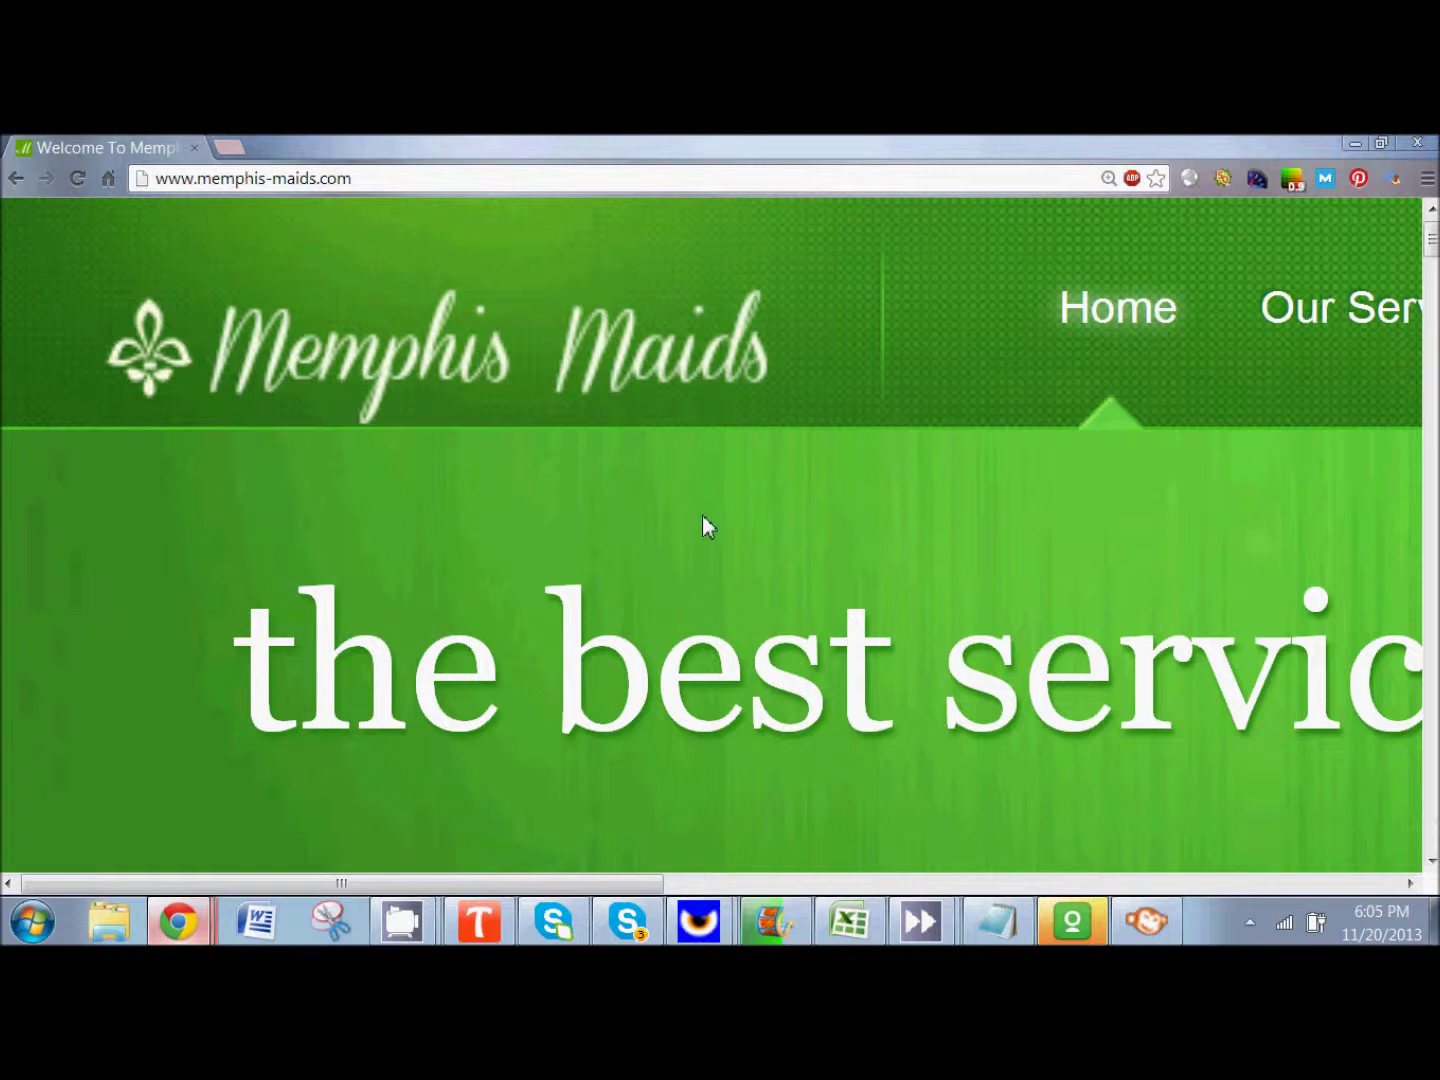
pyautogui.moveTo(1327, 305)
pyautogui.click(1284, 184)
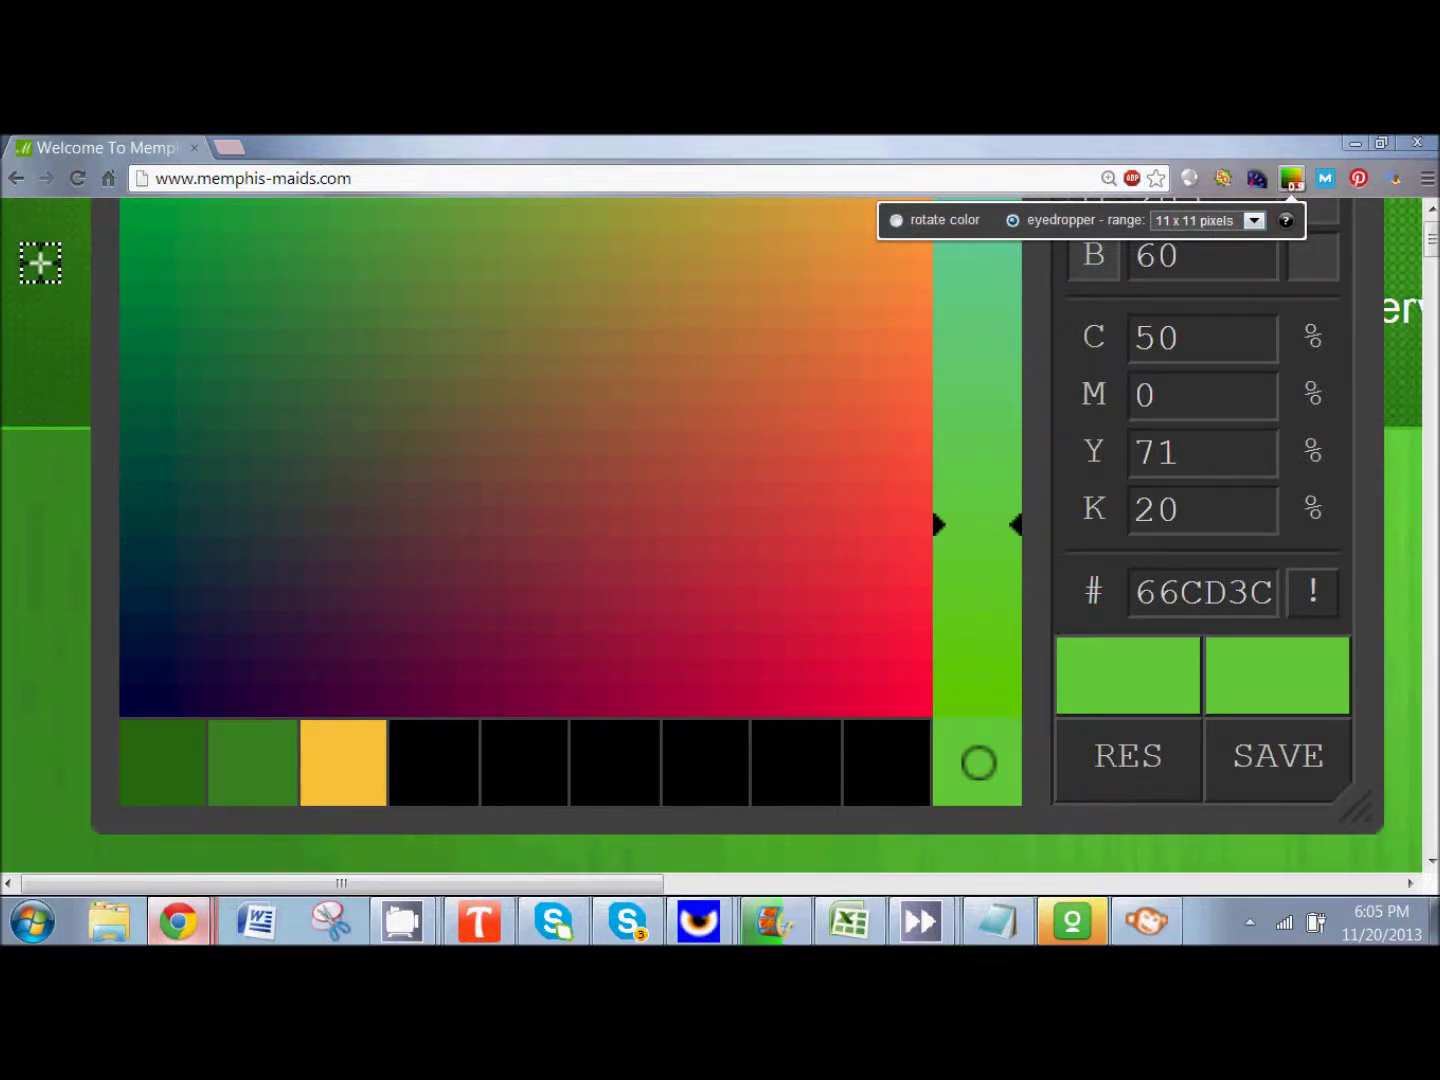
pyautogui.click(40, 263)
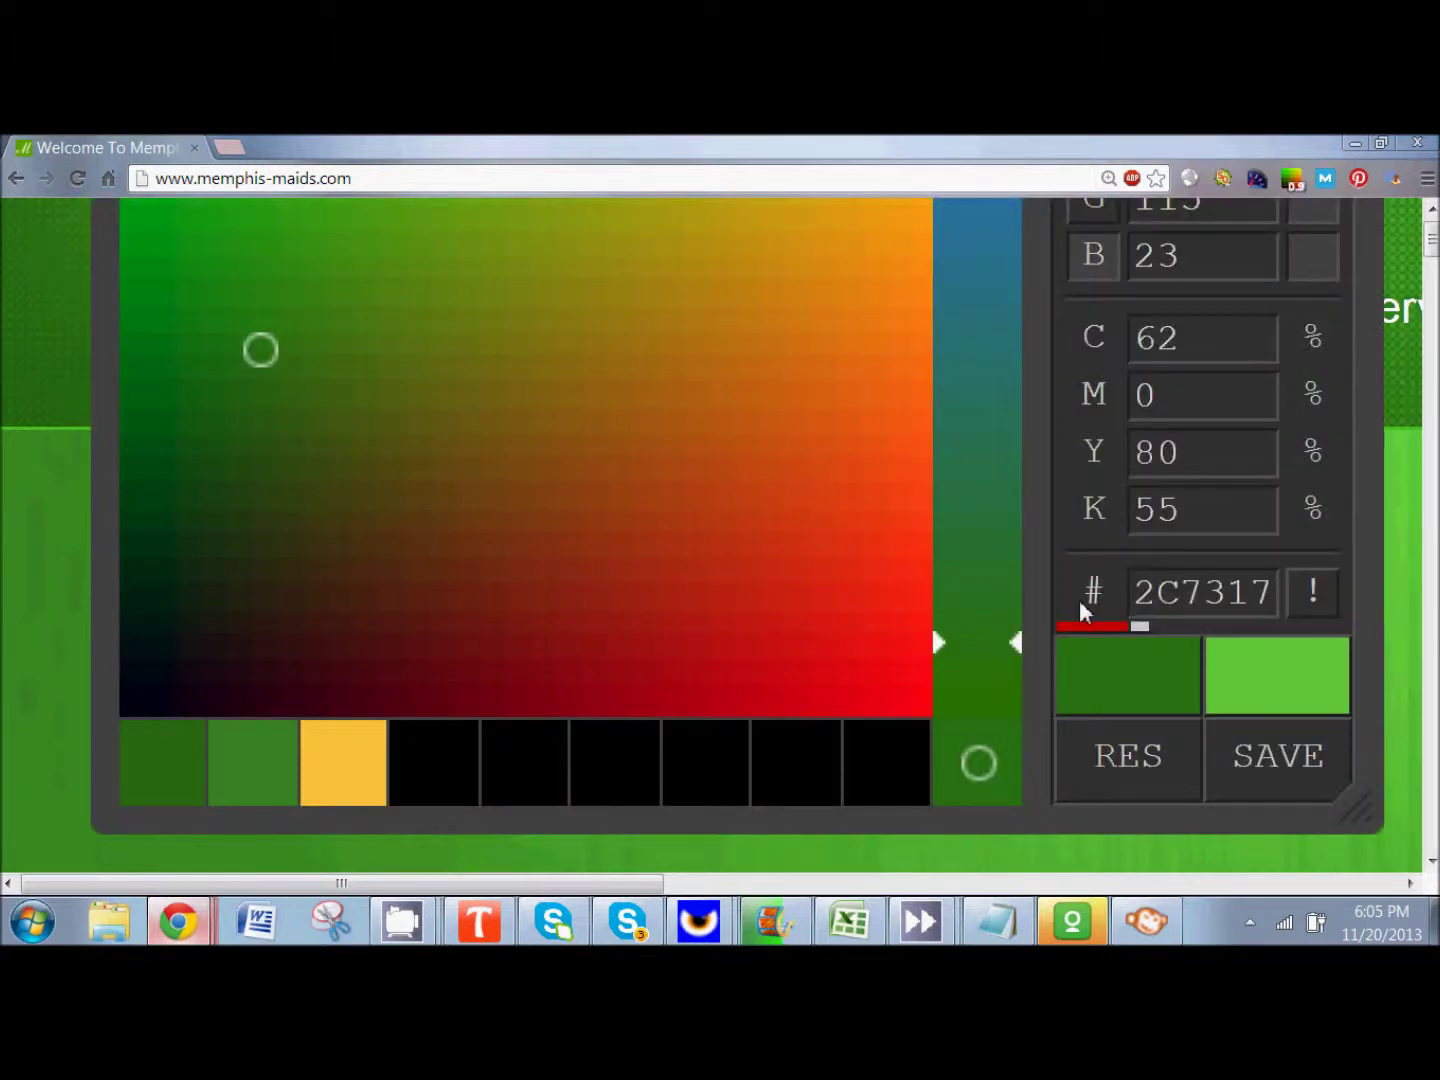
pyautogui.moveTo(1133, 592); pyautogui.dragTo(1275, 590)
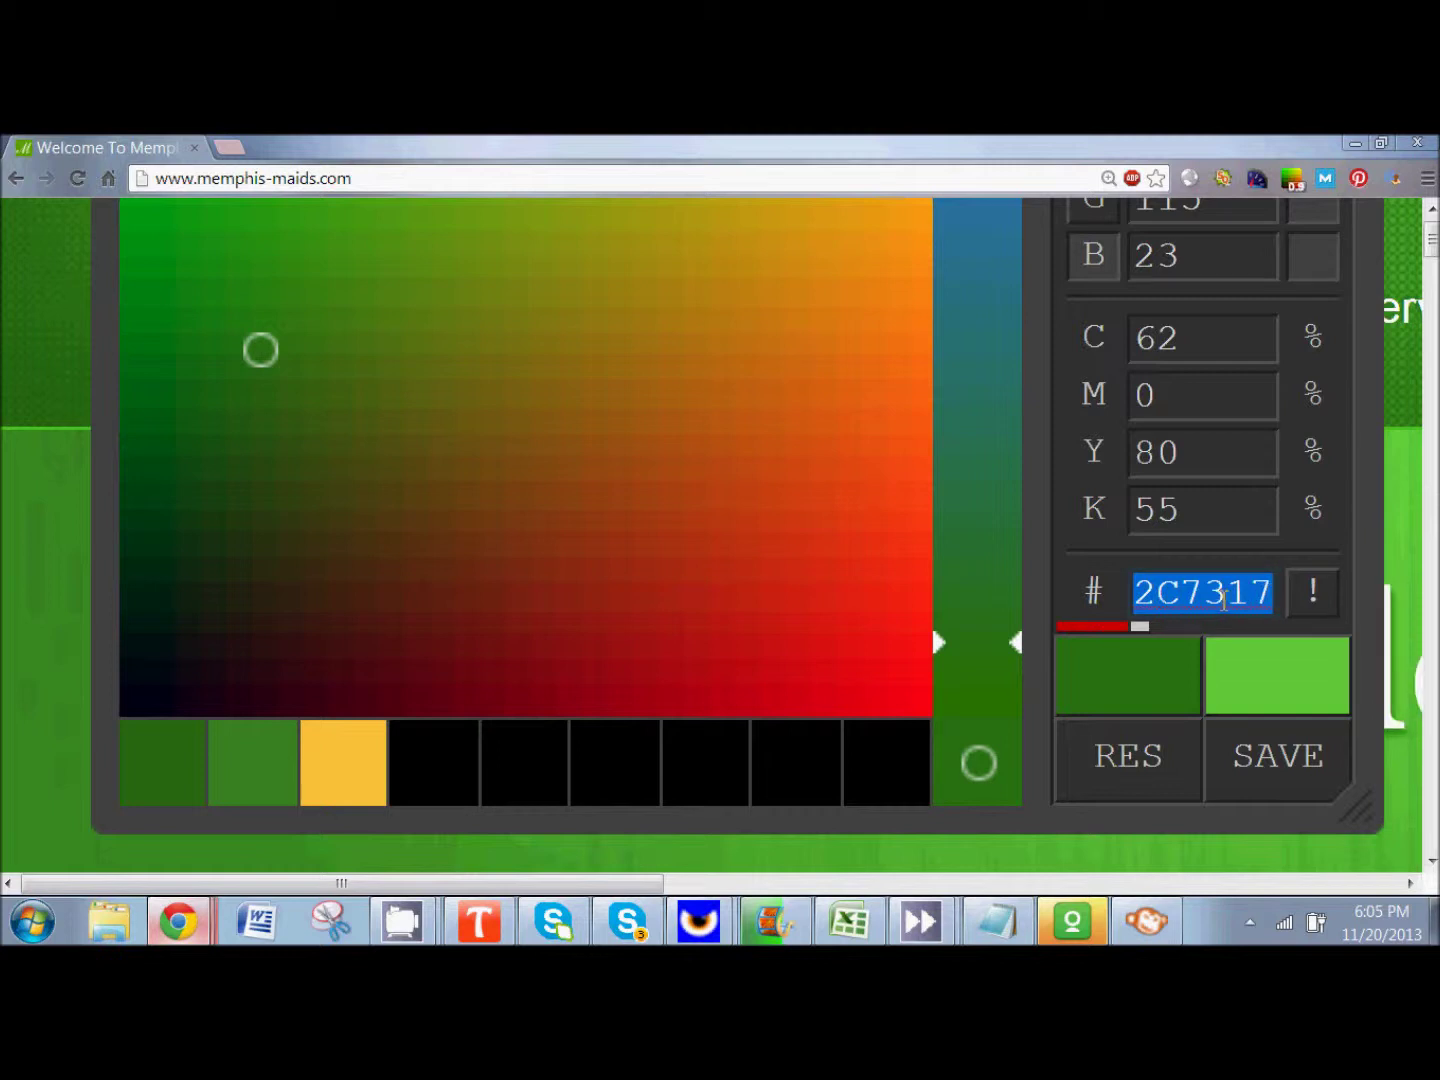
pyautogui.rightClick(1222, 596)
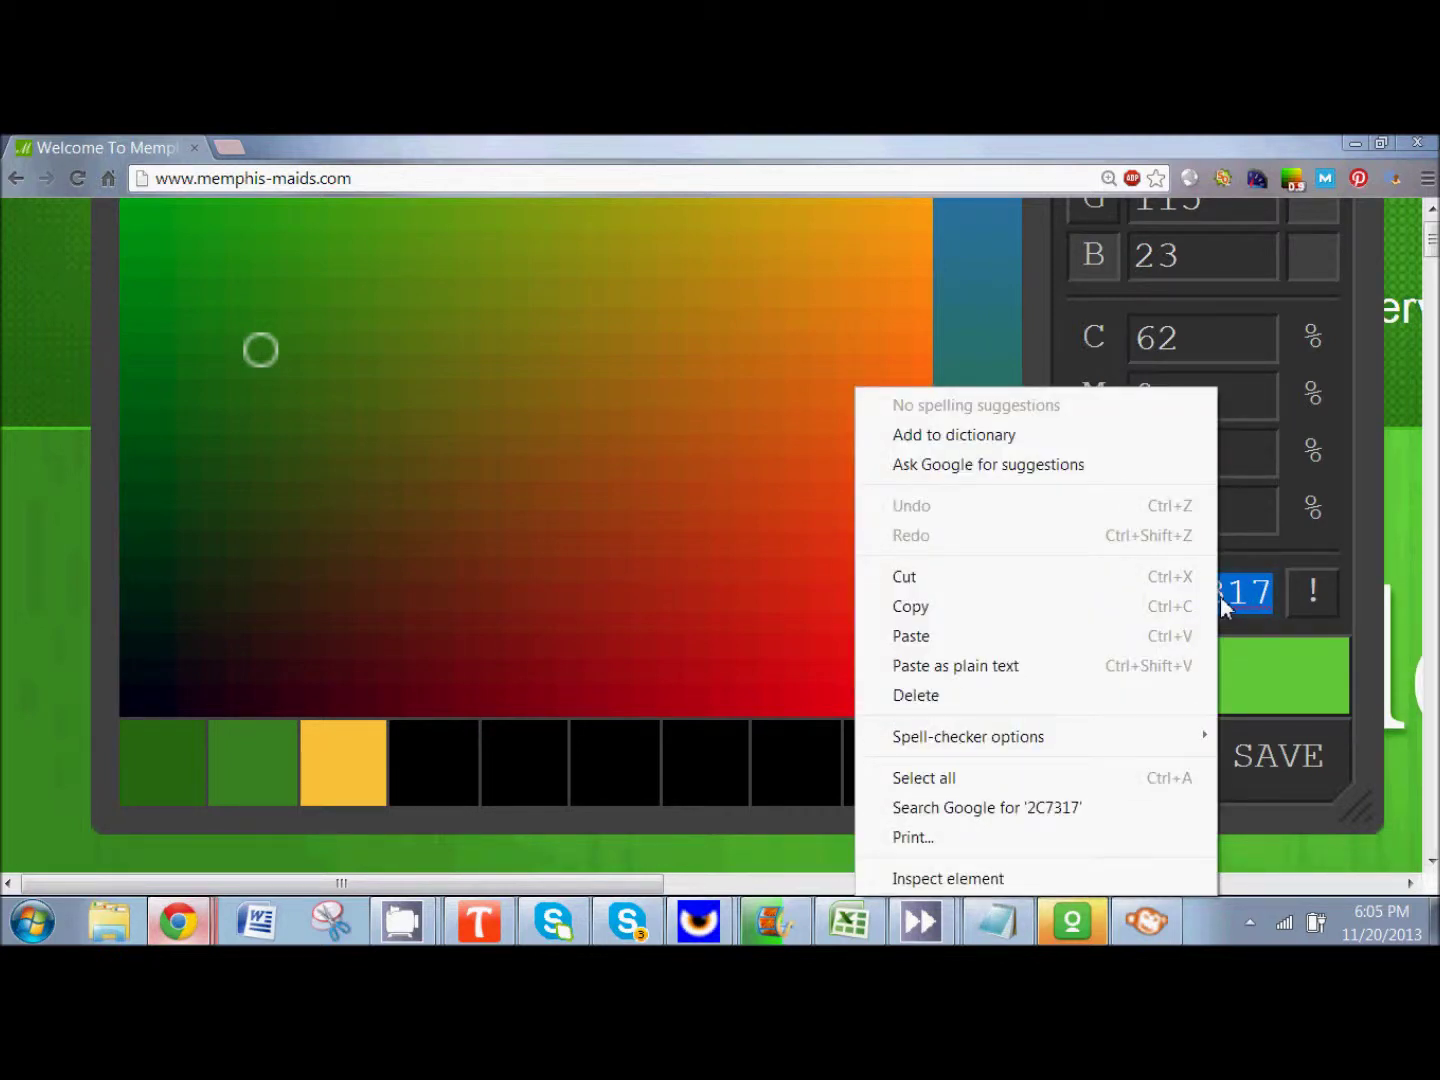
pyautogui.click(1128, 608)
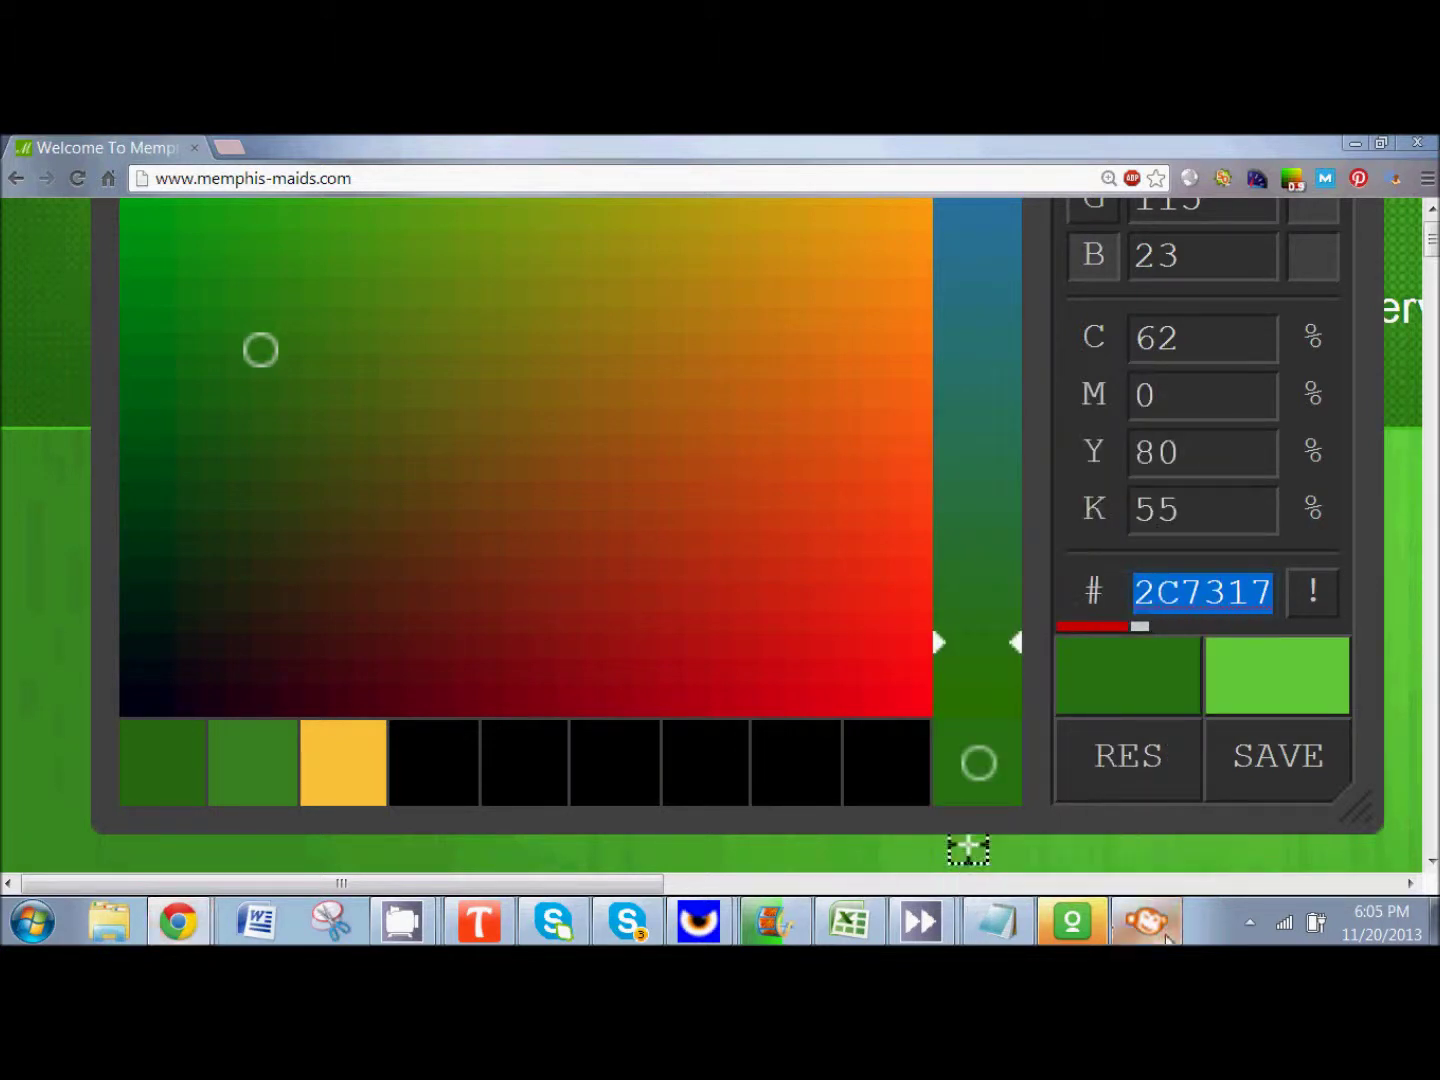
pyautogui.moveTo(1150, 918)
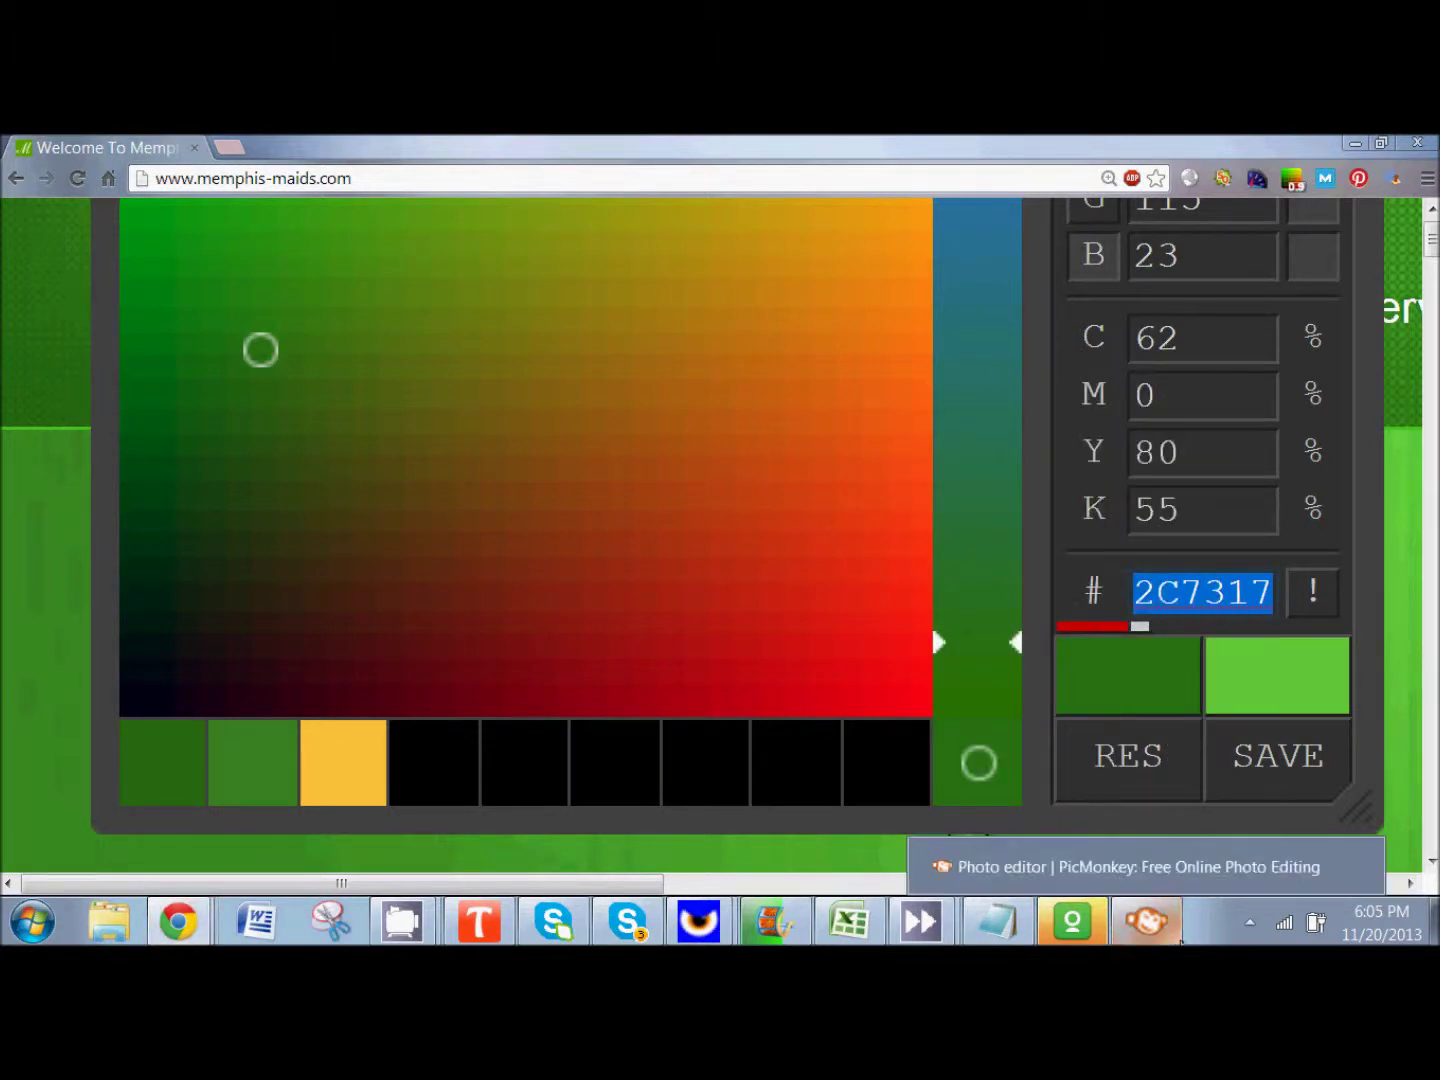
# - Replace canvas colour 69ff1a with pasted hex 2C7317 and apply it
pyautogui.click(1157, 880)
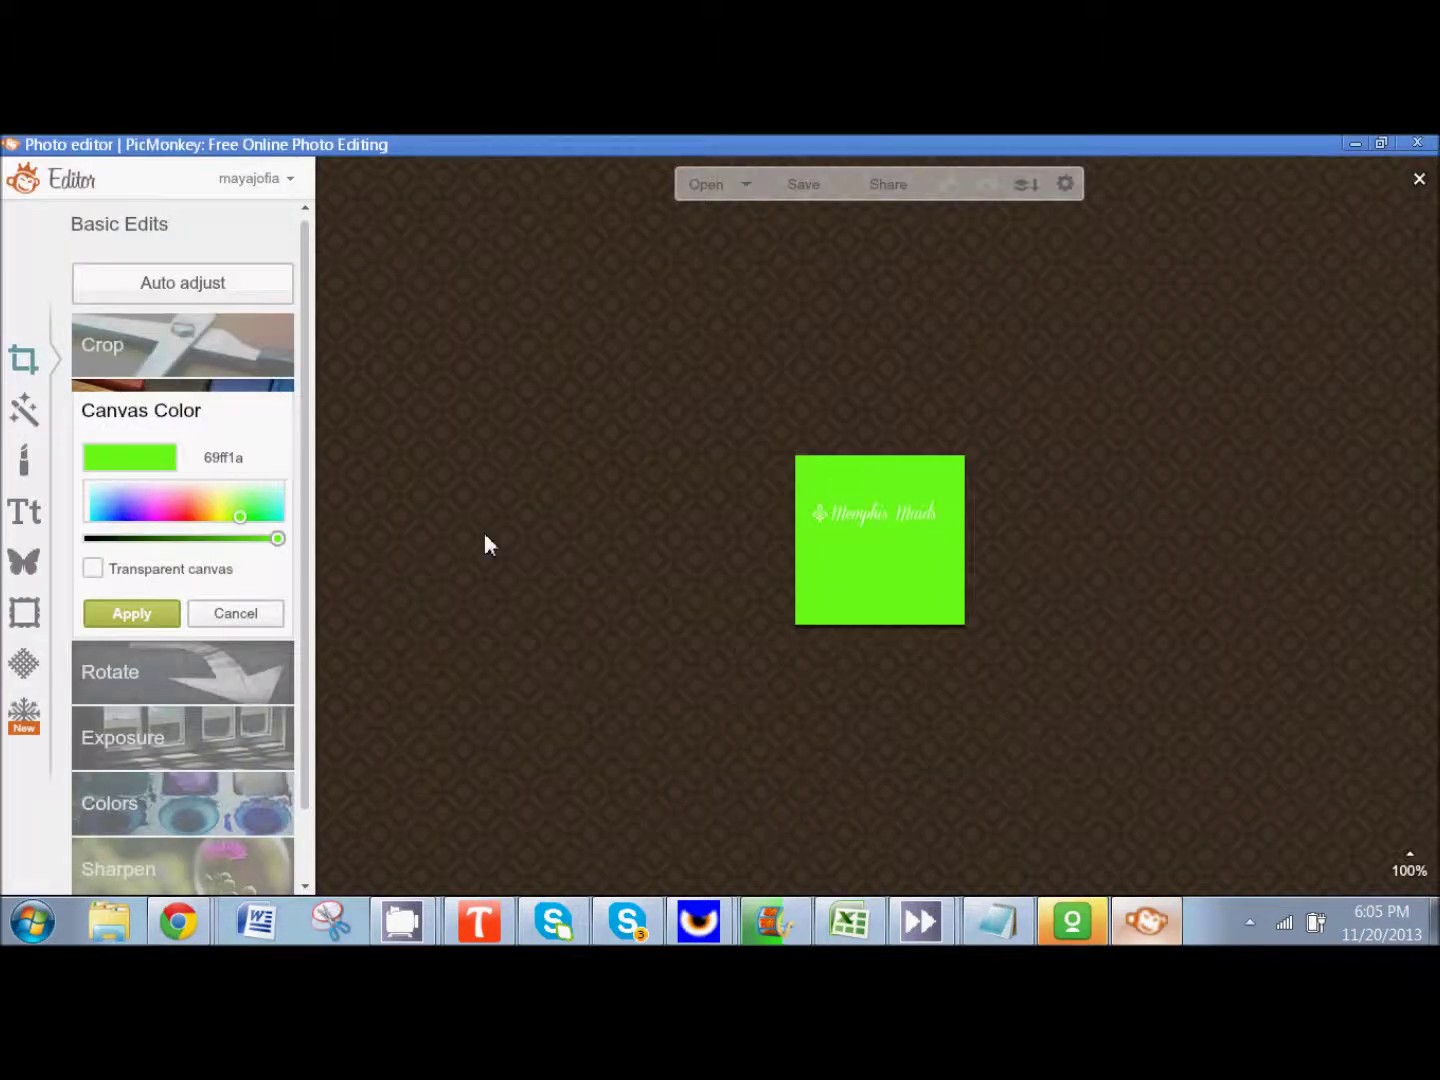
pyautogui.click(235, 461)
pyautogui.moveTo(250, 460); pyautogui.dragTo(209, 465)
pyautogui.hotkey('ctrl', 'v')
pyautogui.press('Return')
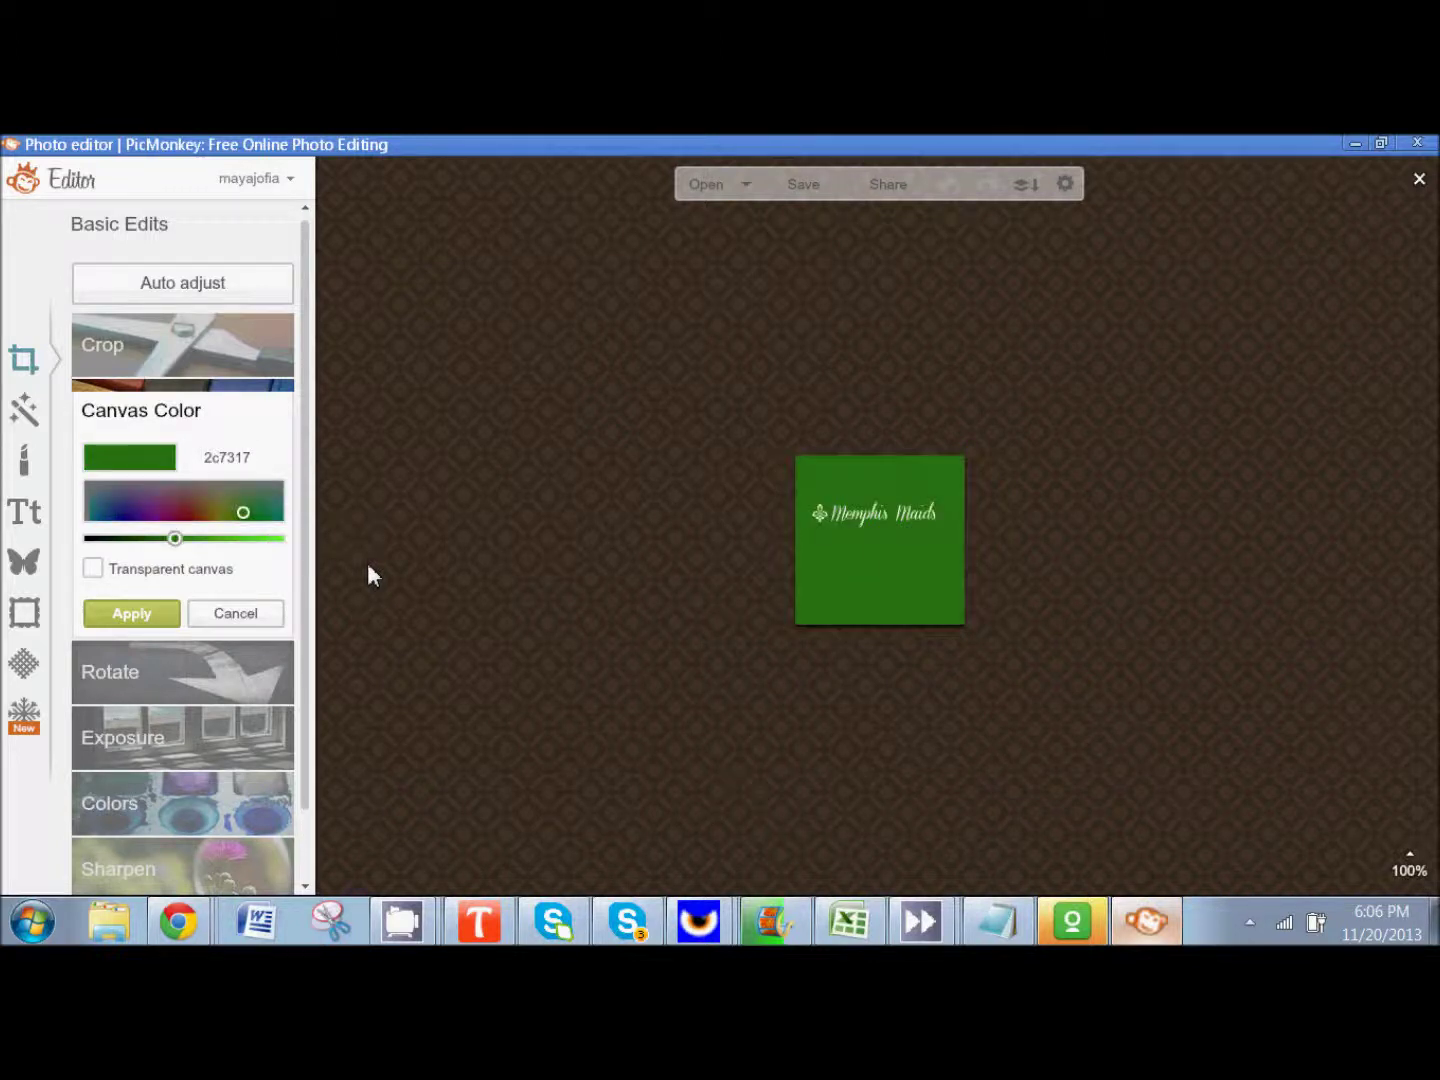
pyautogui.click(159, 618)
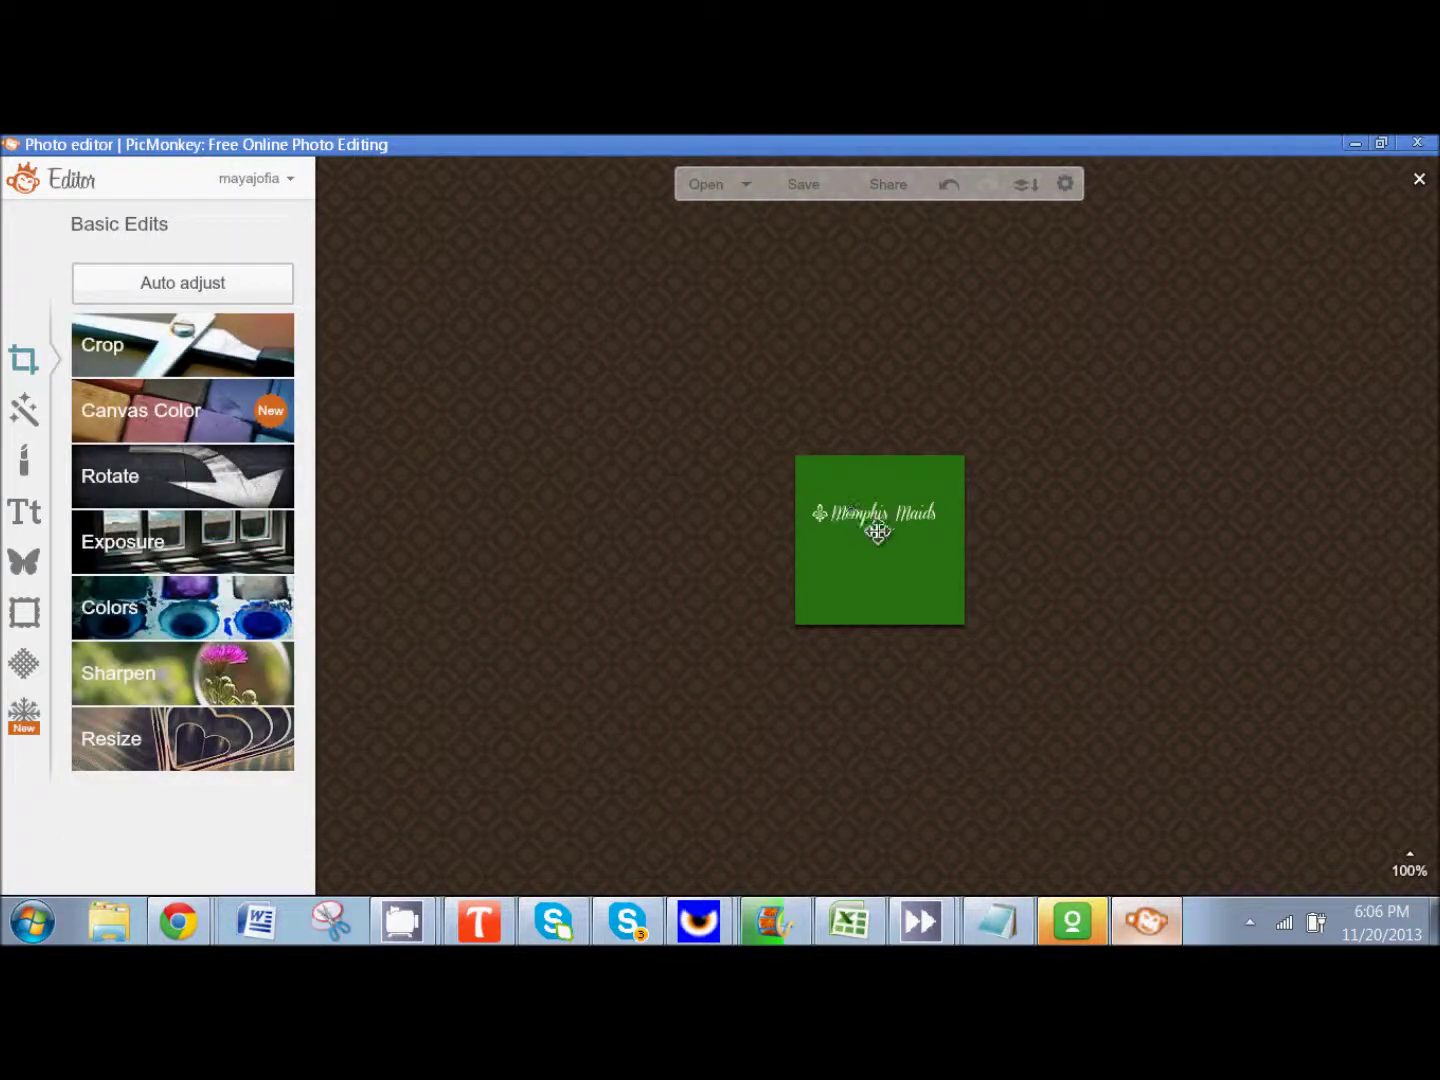
# - Enlarge the Memphis Maids text overlay and move it up and left on the square
pyautogui.click(872, 522)
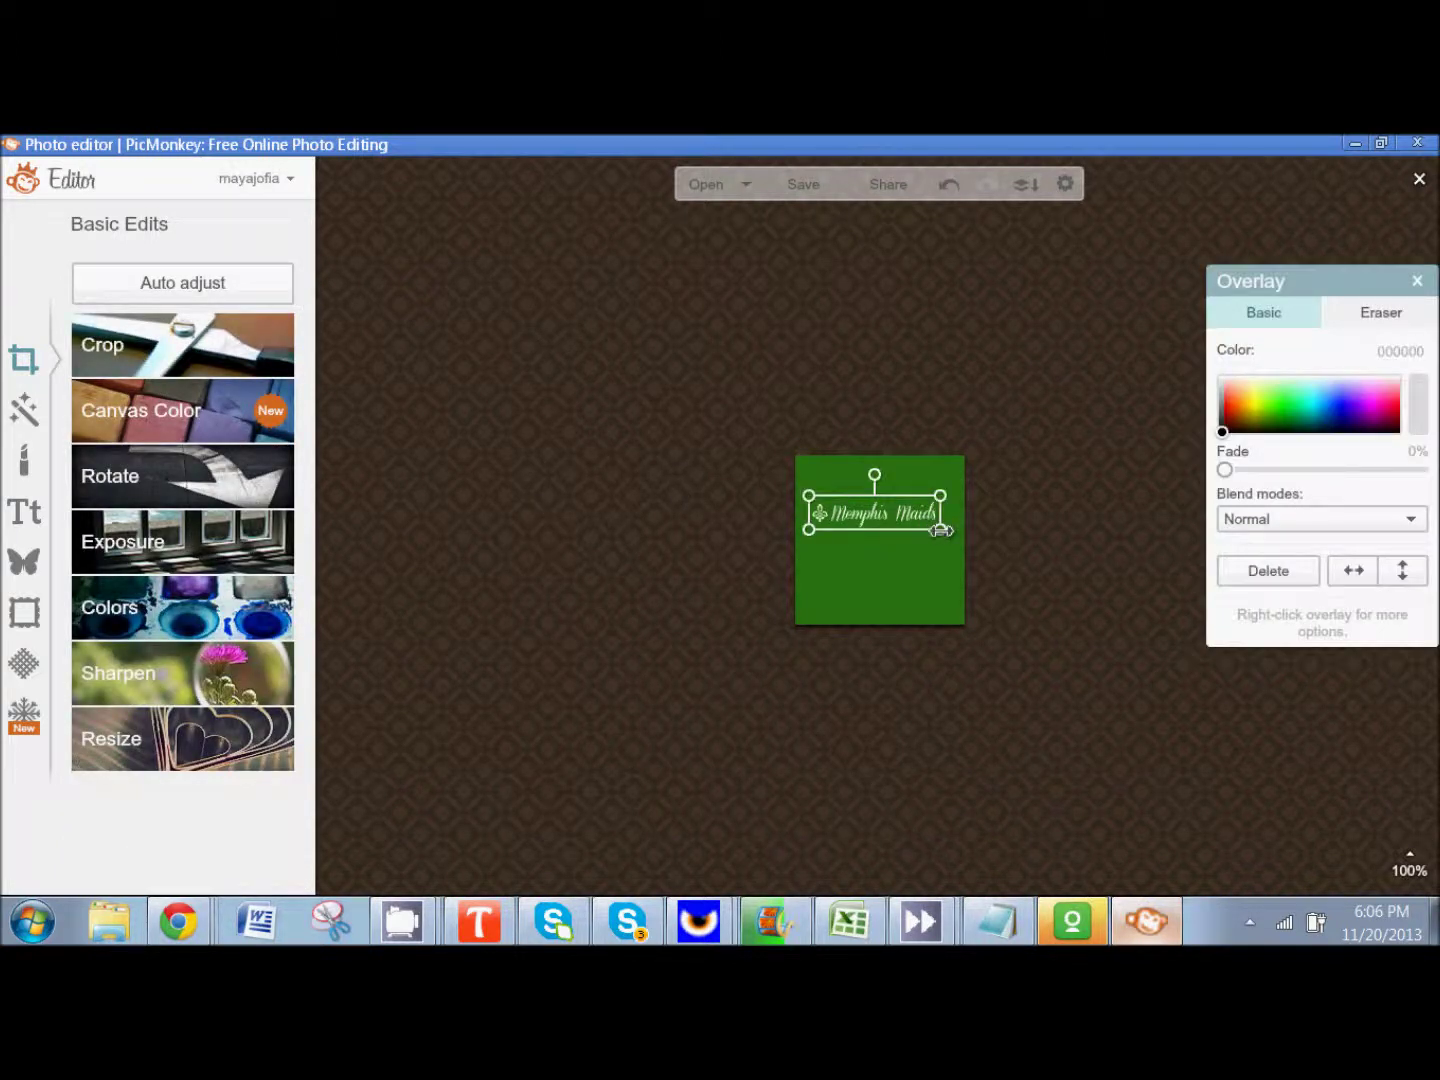
pyautogui.moveTo(940, 527); pyautogui.dragTo(1084, 600)
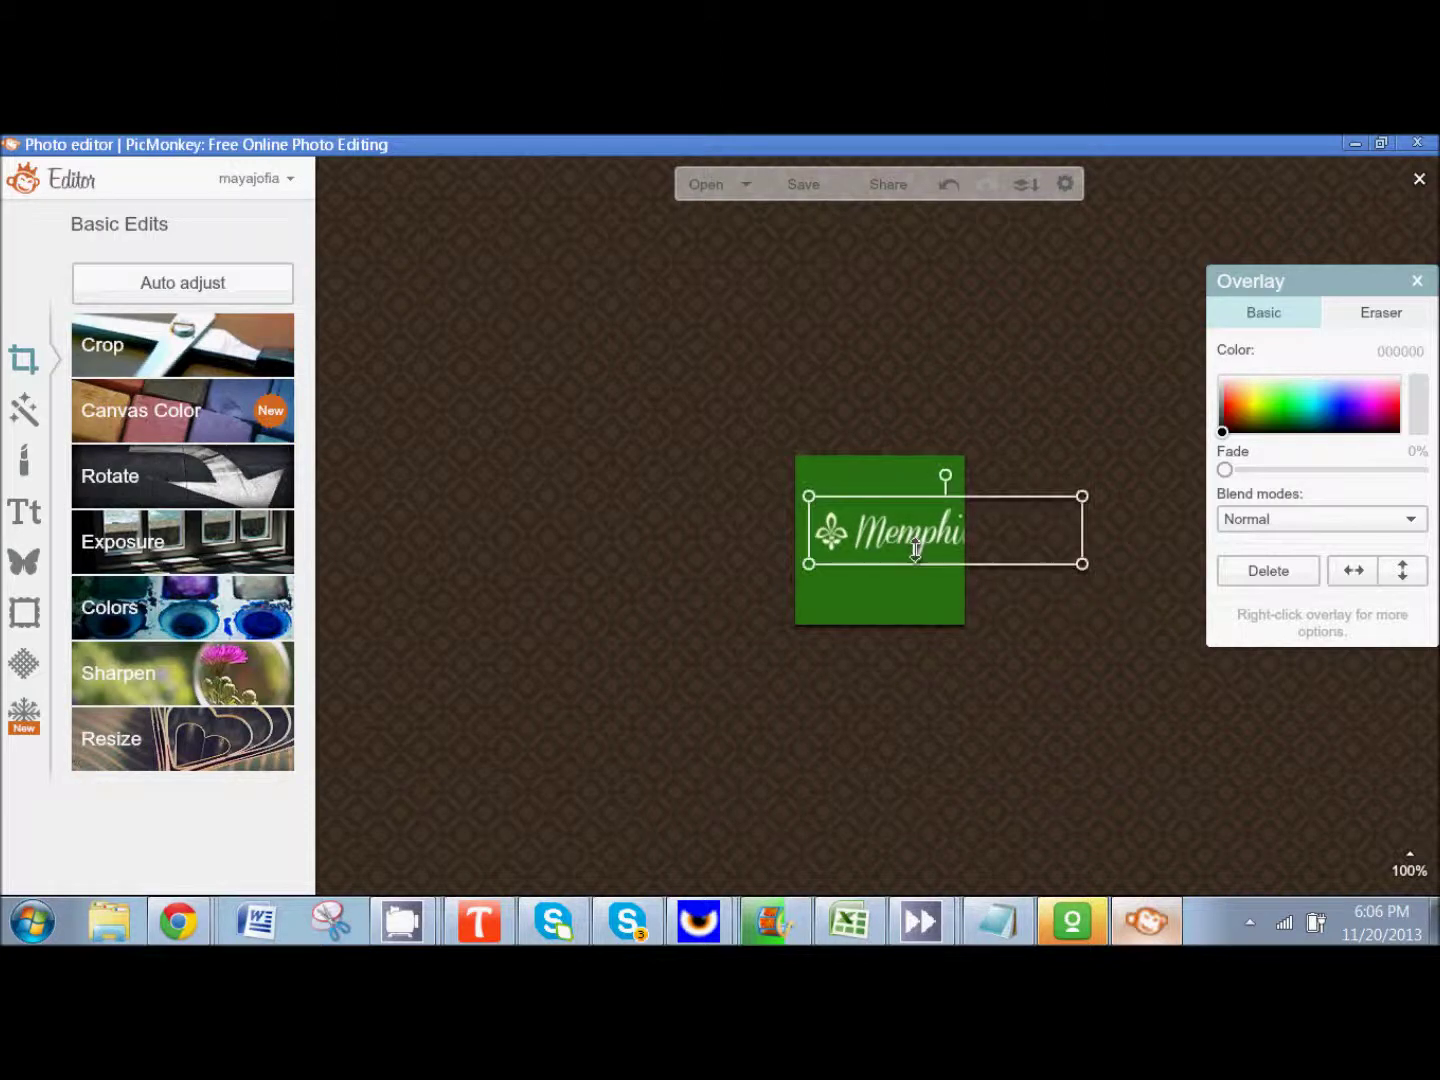
pyautogui.moveTo(911, 536)
pyautogui.mouseDown()
pyautogui.moveTo(895, 504)
pyautogui.moveTo(856, 522)
pyautogui.moveTo(879, 531)
pyautogui.moveTo(880, 562)
pyautogui.moveTo(893, 499)
pyautogui.moveTo(890, 530)
pyautogui.mouseUp()
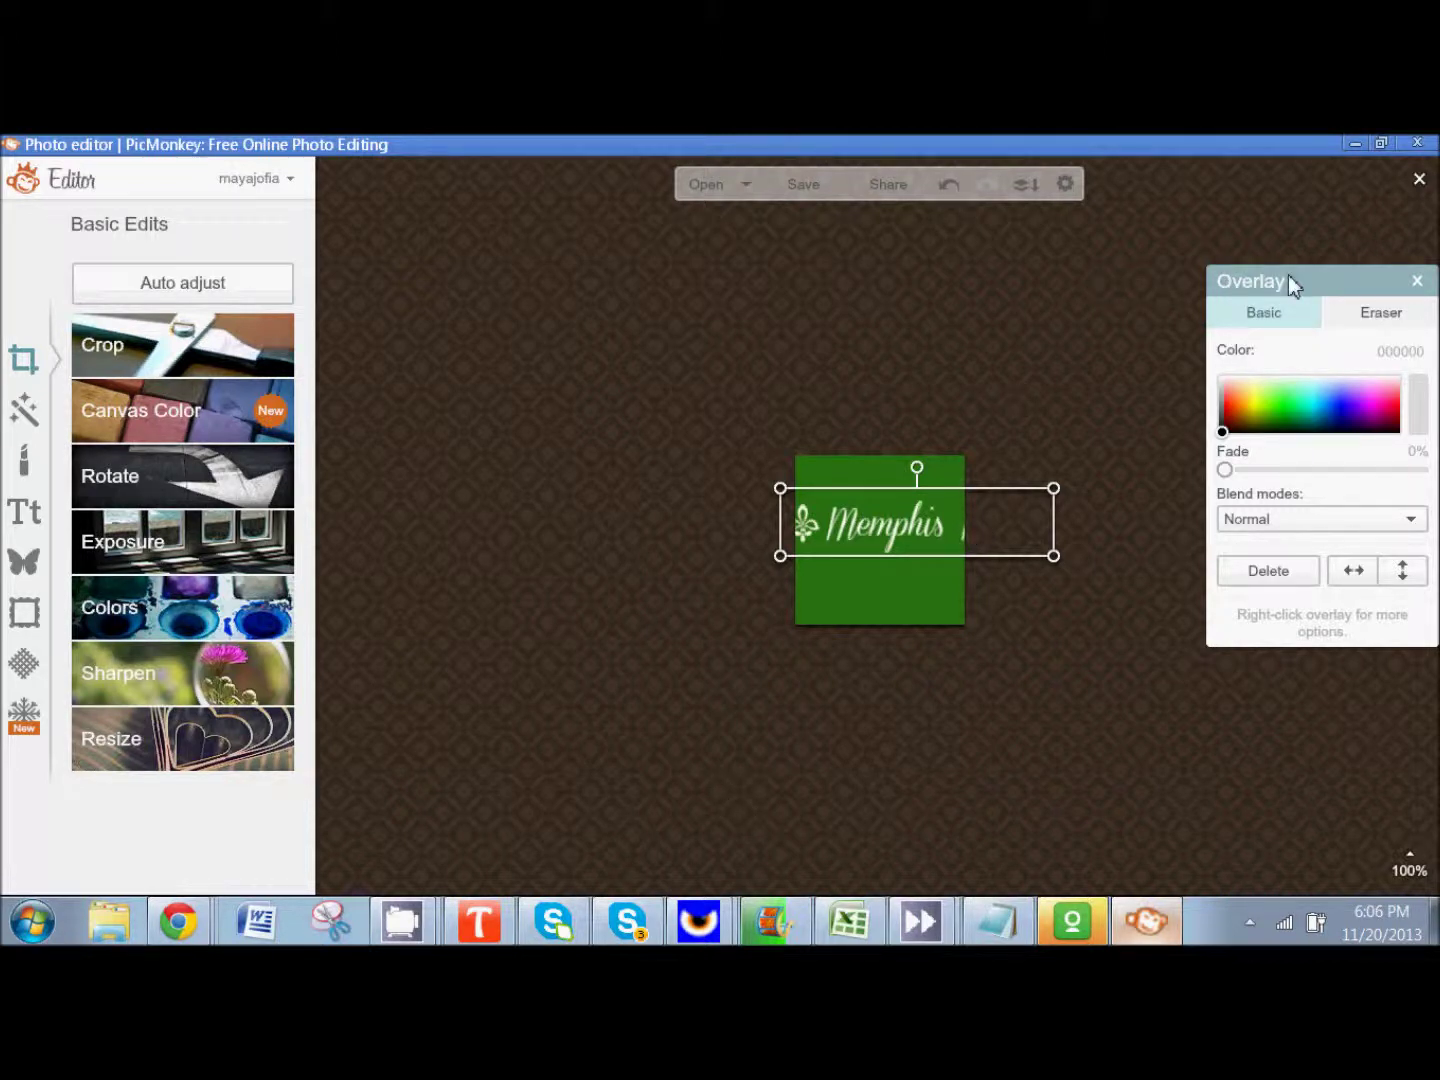
pyautogui.click(1341, 305)
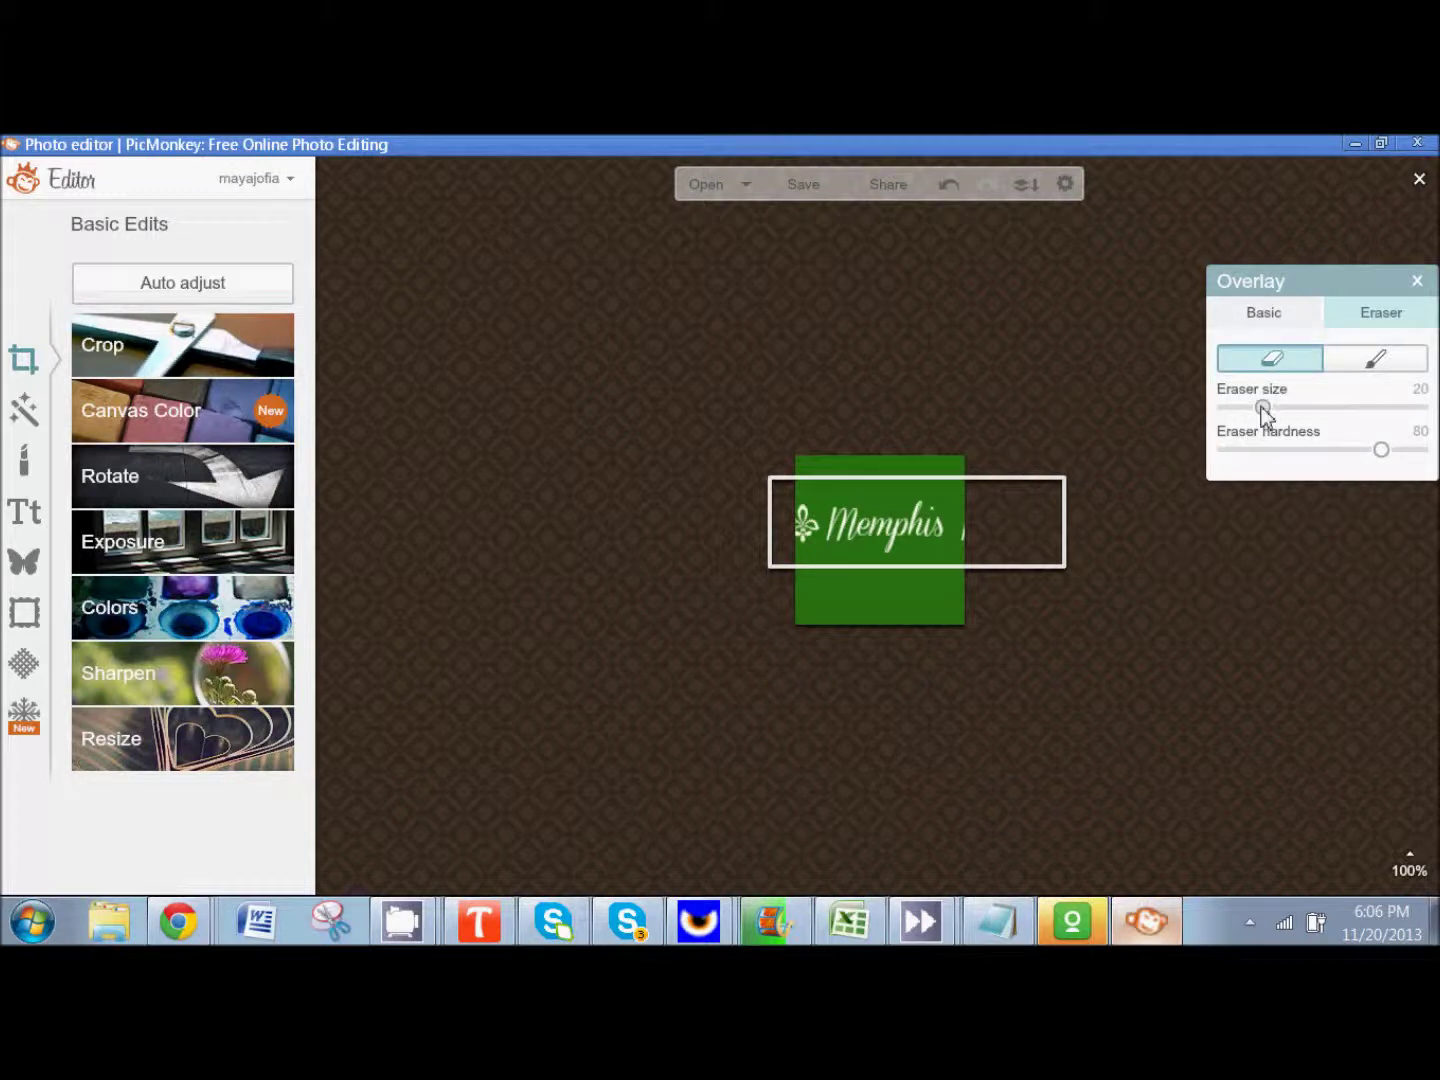
# - Erase the fleur-de-lis with a size-64 eraser, leaving only Memphis
pyautogui.moveTo(1263, 407); pyautogui.dragTo(1347, 407)
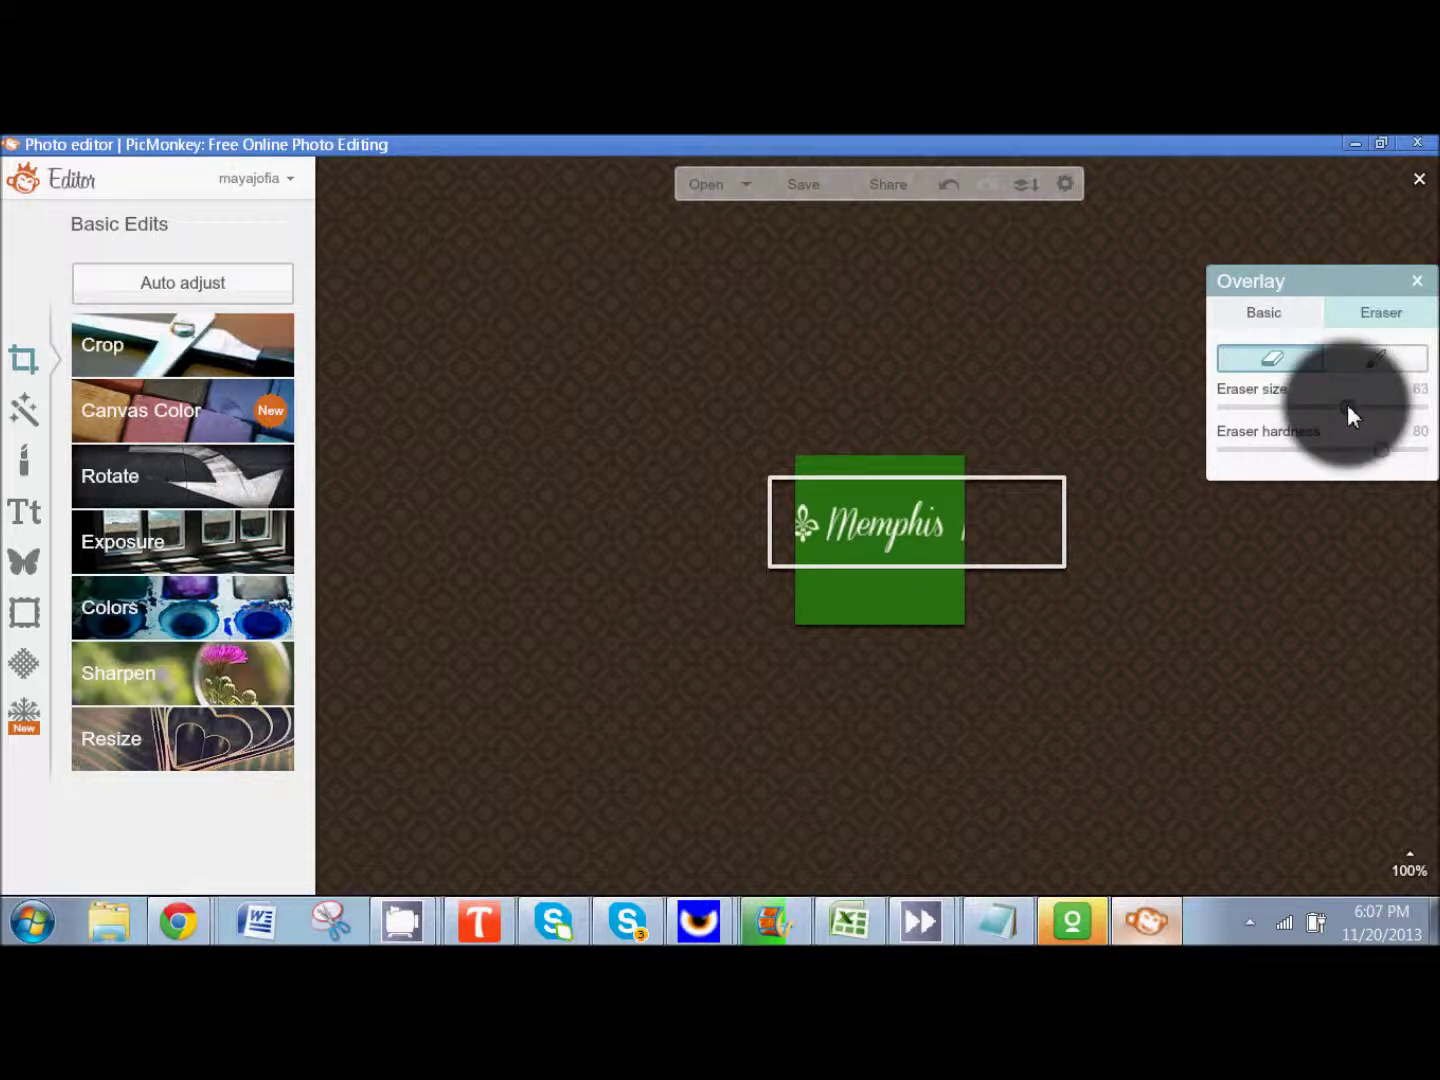
pyautogui.moveTo(1347, 405); pyautogui.dragTo(1348, 405)
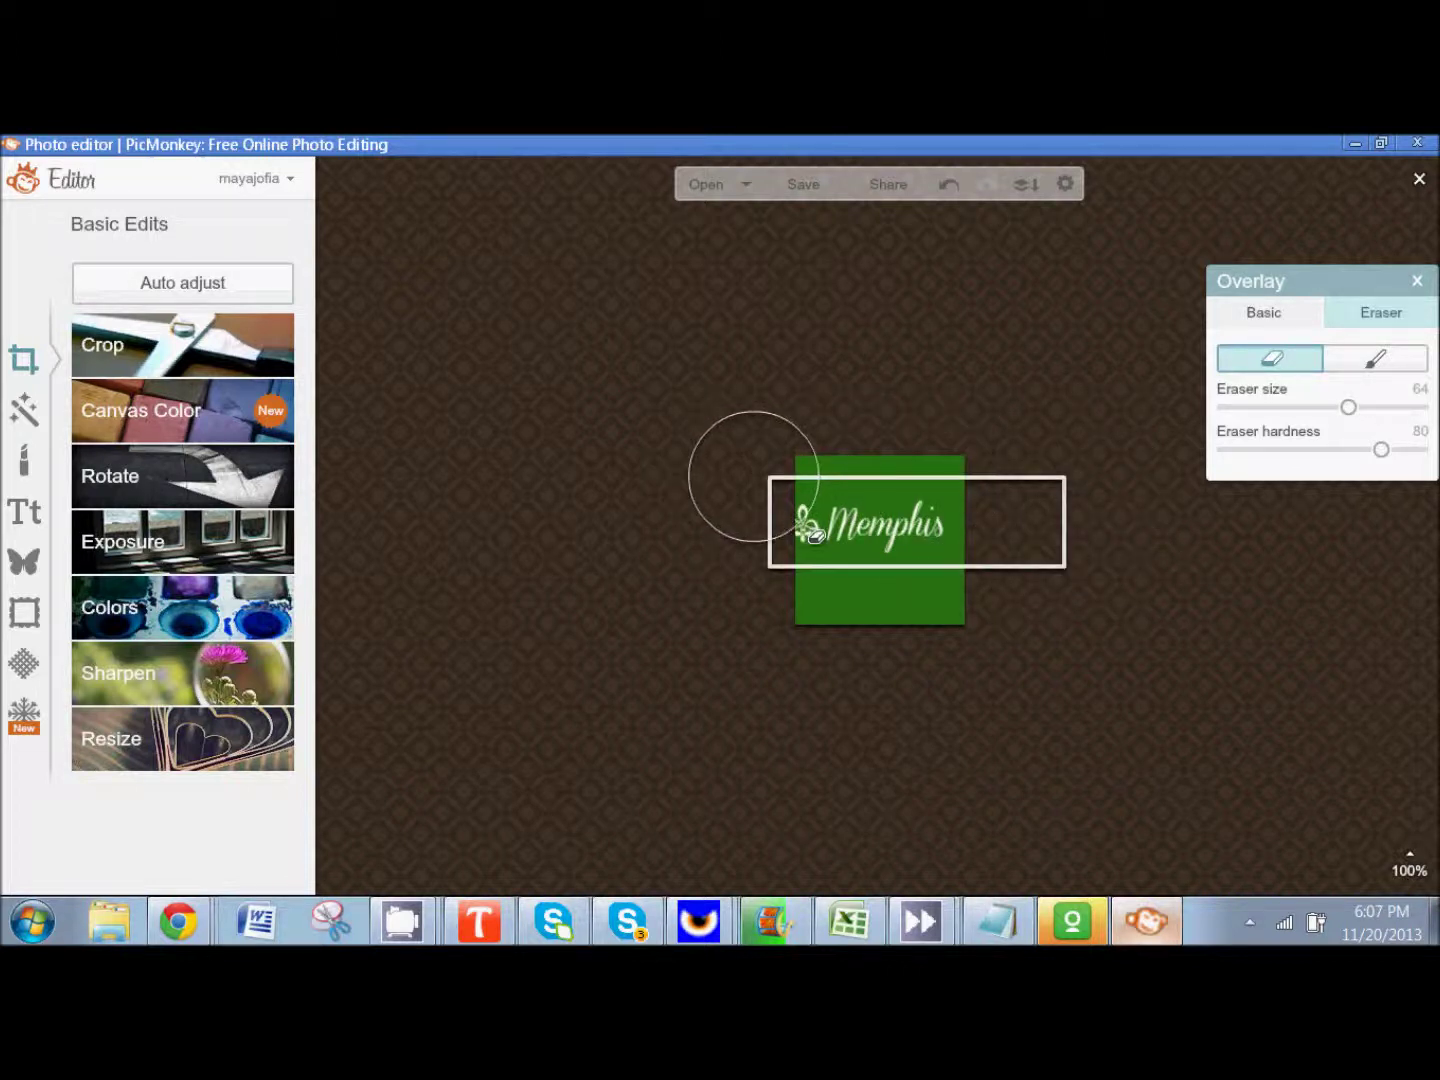
pyautogui.click(820, 550)
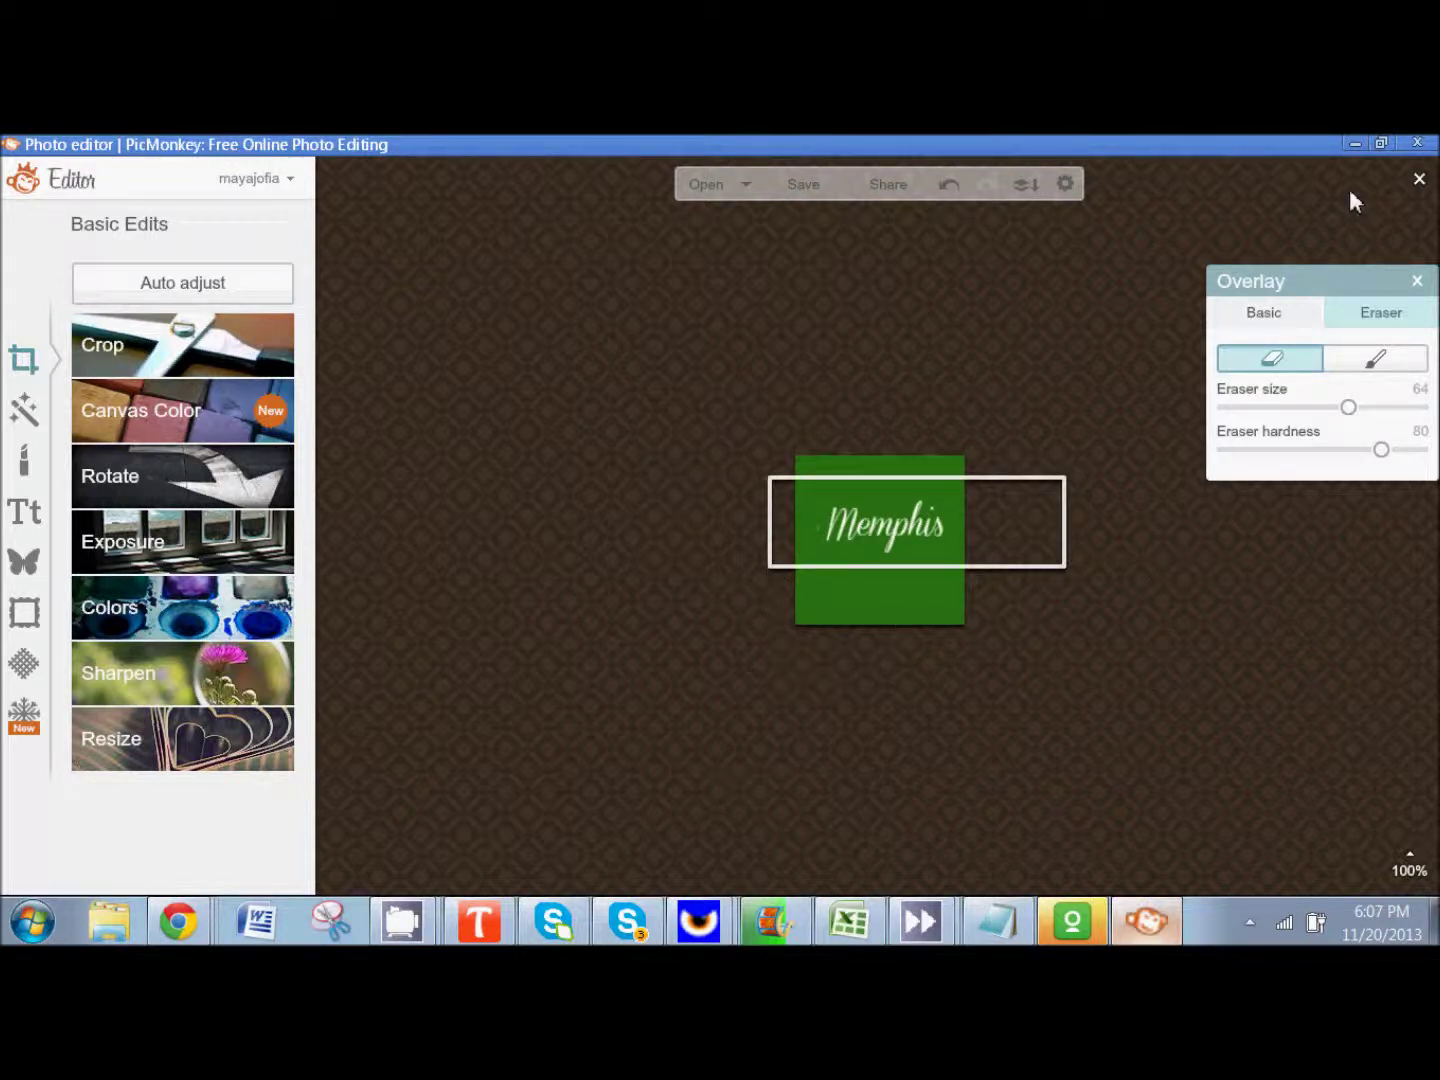
pyautogui.click(1417, 281)
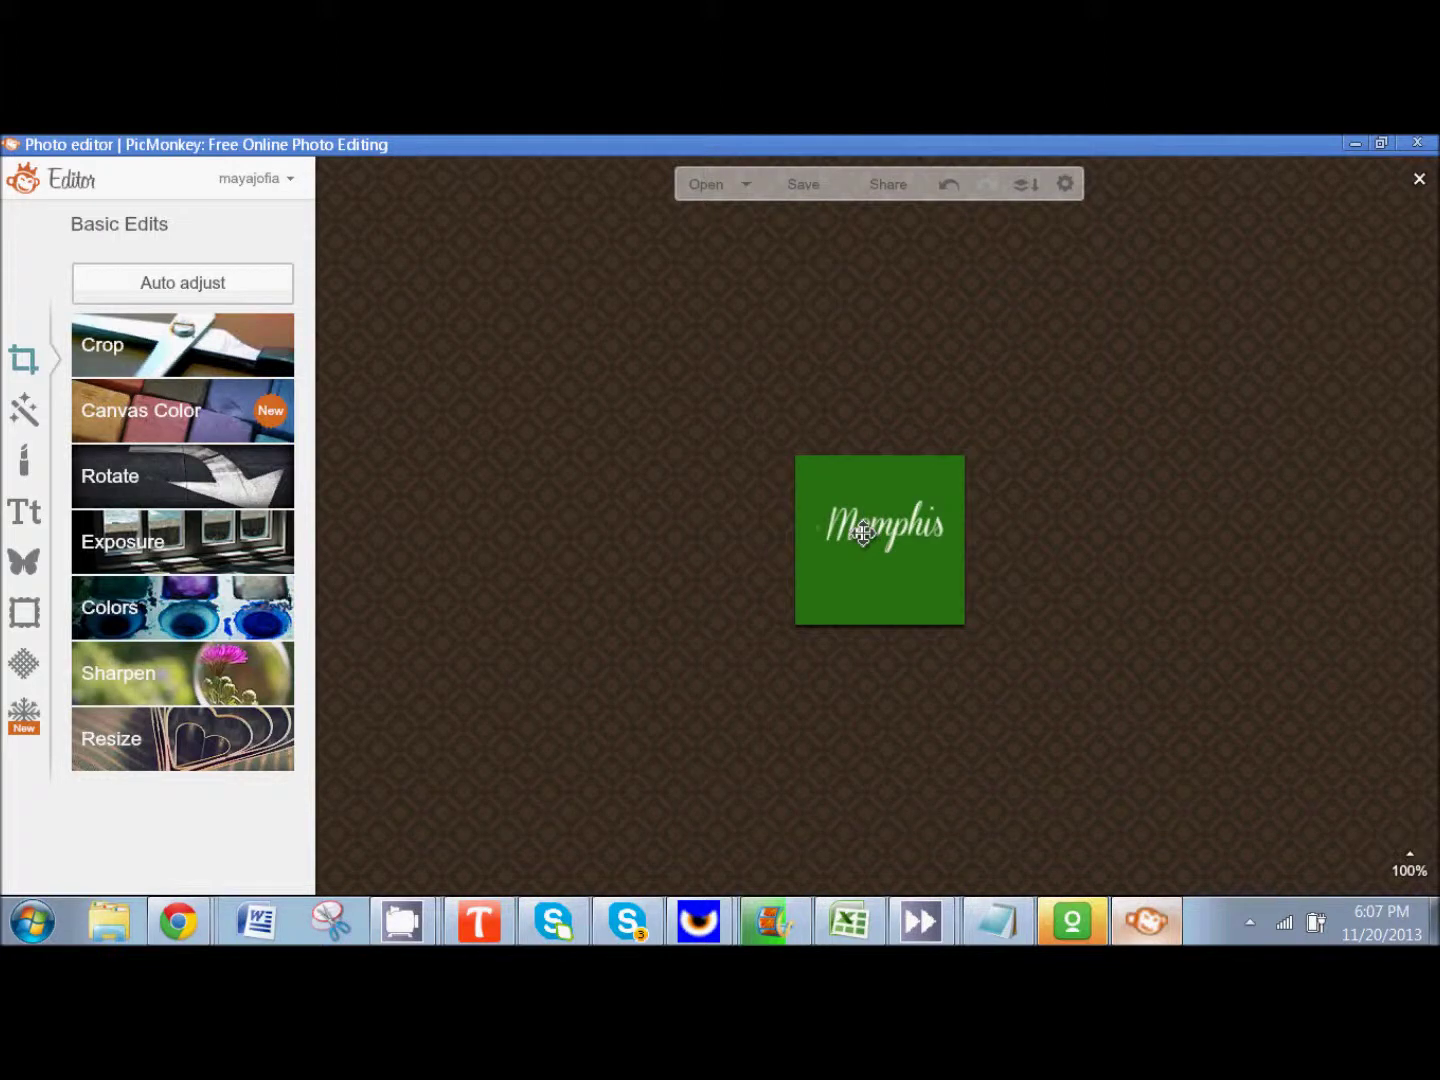
# - Move Memphis upward, enlarge it slightly and nudge it right near the top centre
pyautogui.moveTo(863, 533)
pyautogui.mouseDown()
pyautogui.moveTo(863, 502)
pyautogui.moveTo(863, 516)
pyautogui.mouseUp()
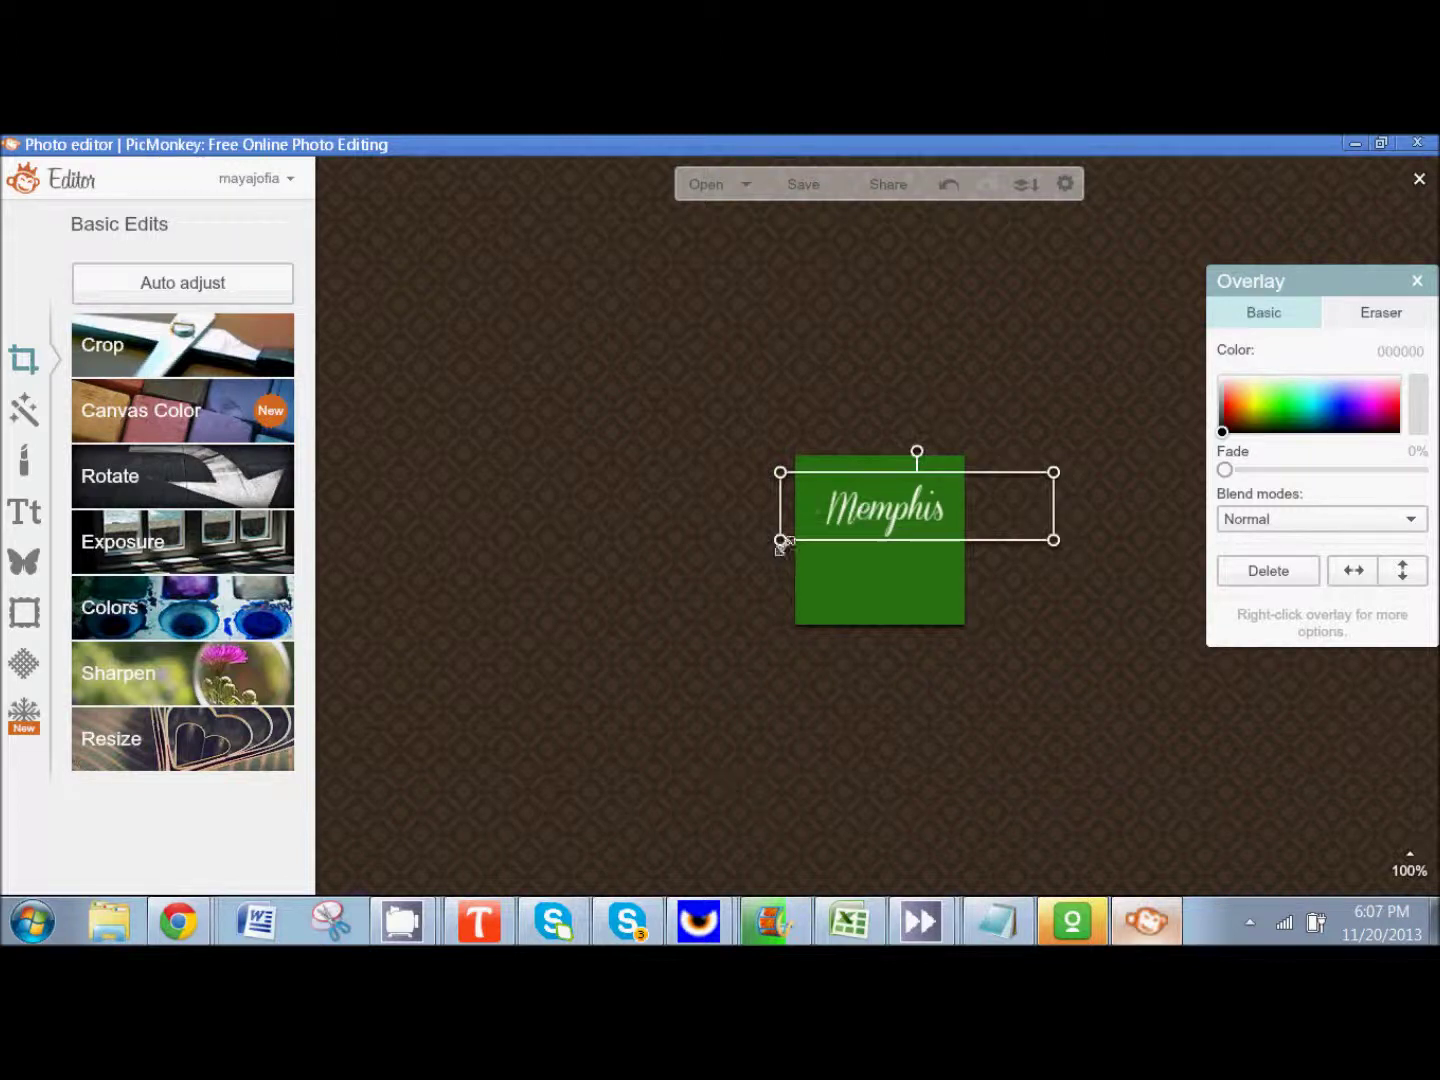
pyautogui.moveTo(781, 544); pyautogui.dragTo(767, 568)
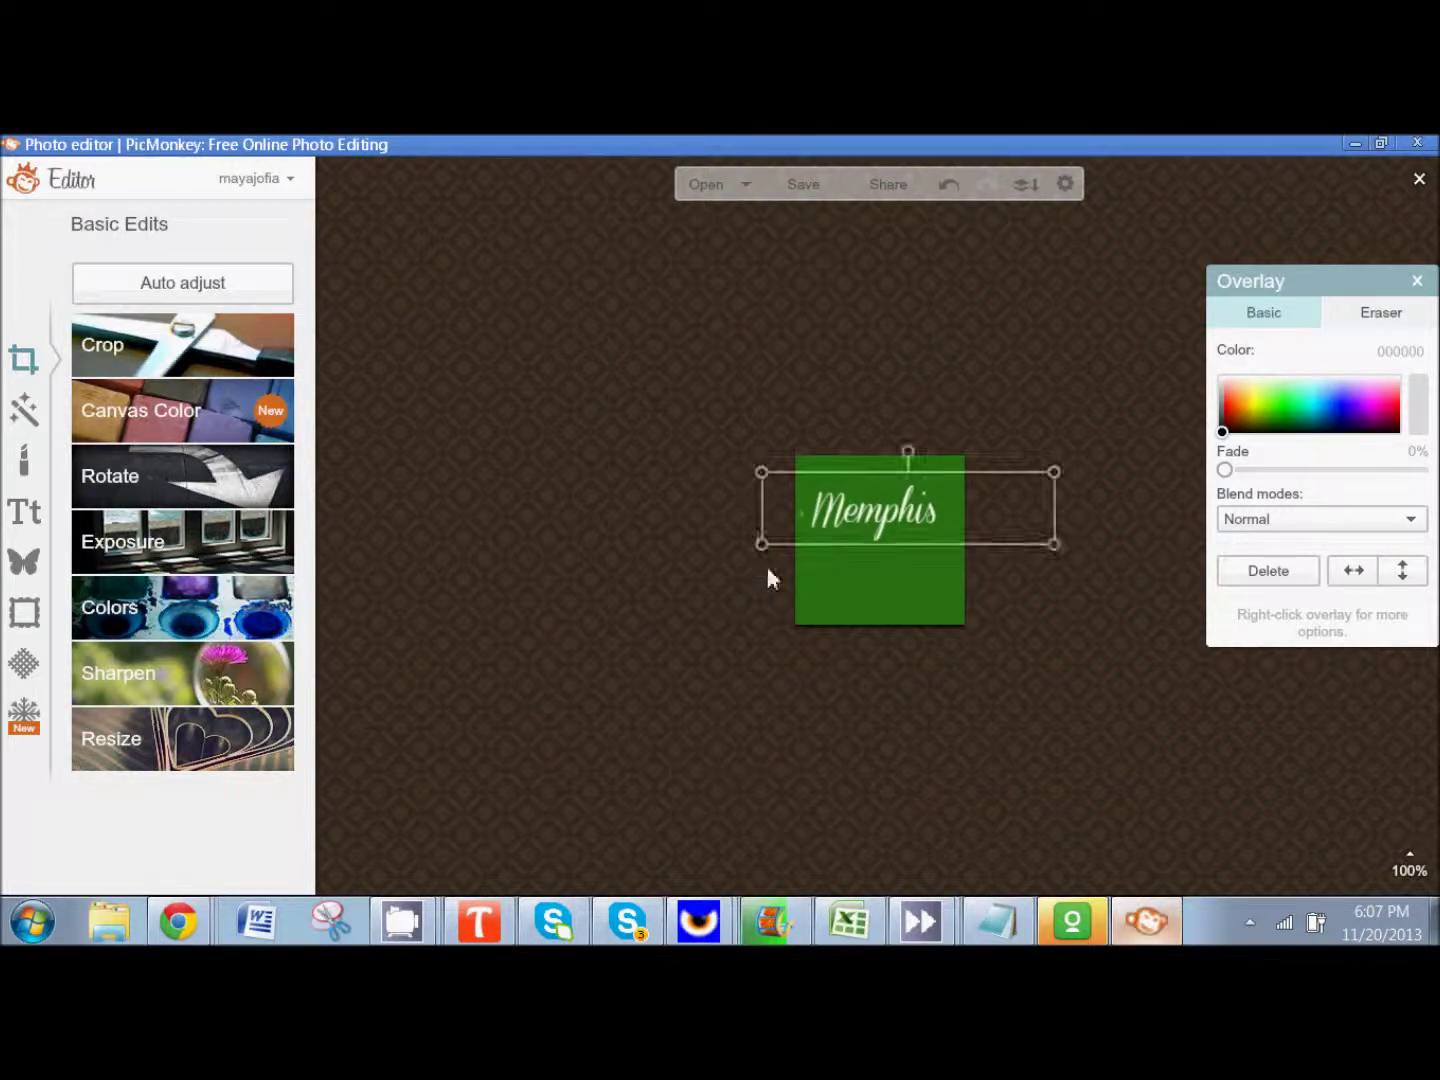
pyautogui.moveTo(859, 523); pyautogui.dragTo(865, 524)
pyautogui.click(622, 490)
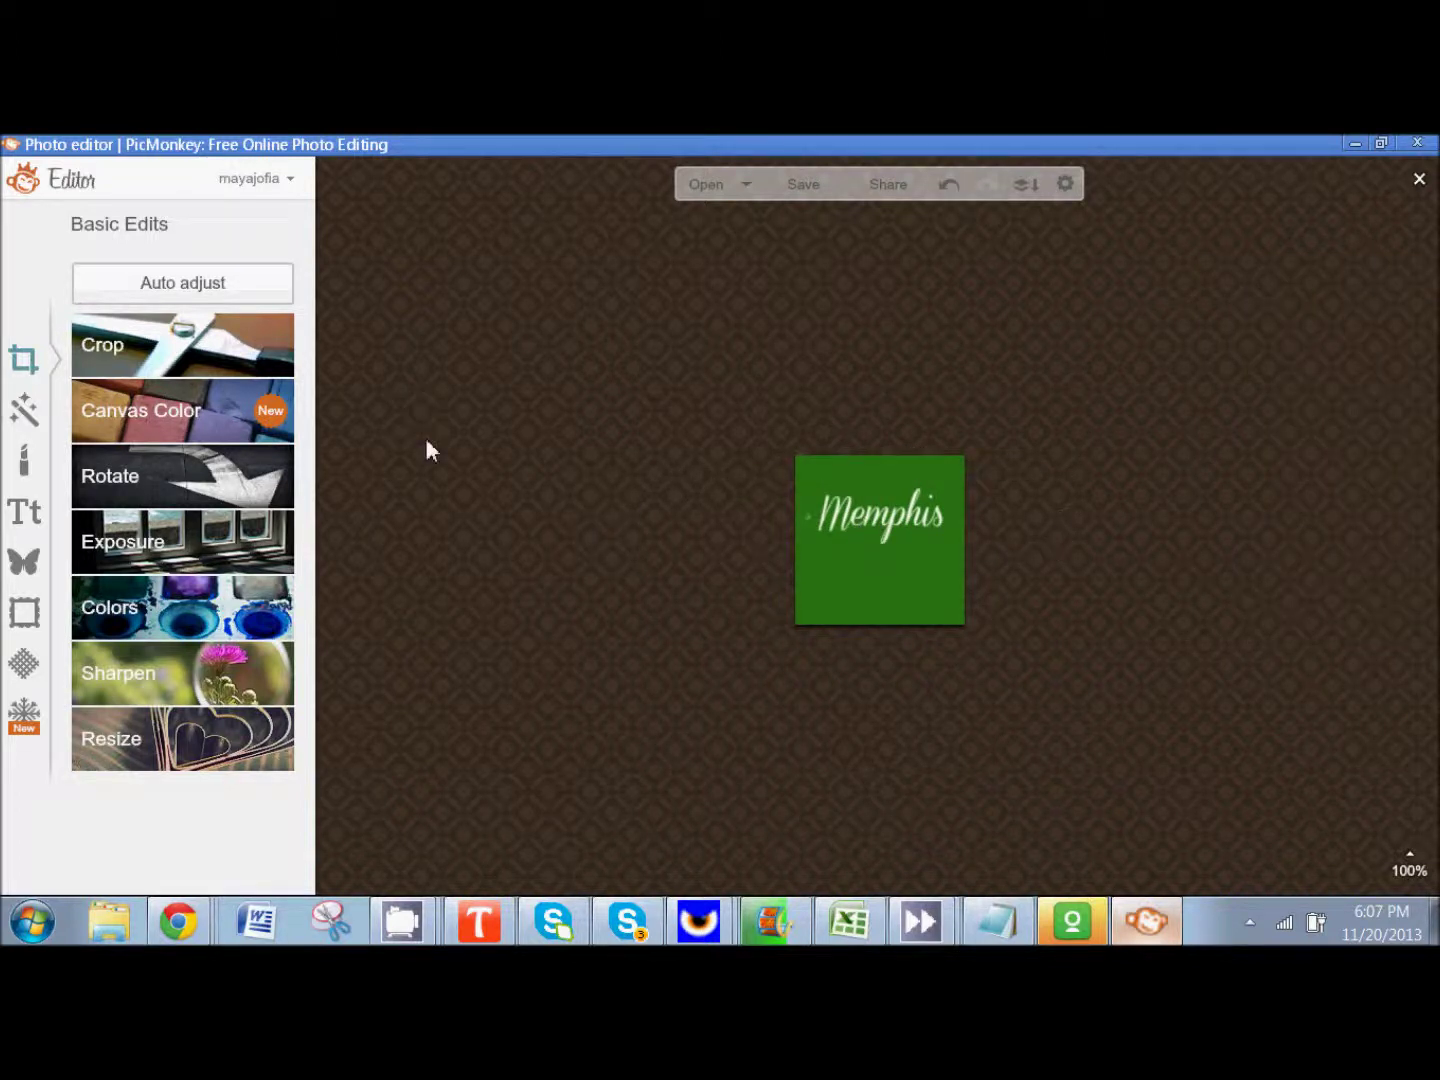
# - Add mmlogo-transp (1) from your own files as a second overlay
pyautogui.click(24, 561)
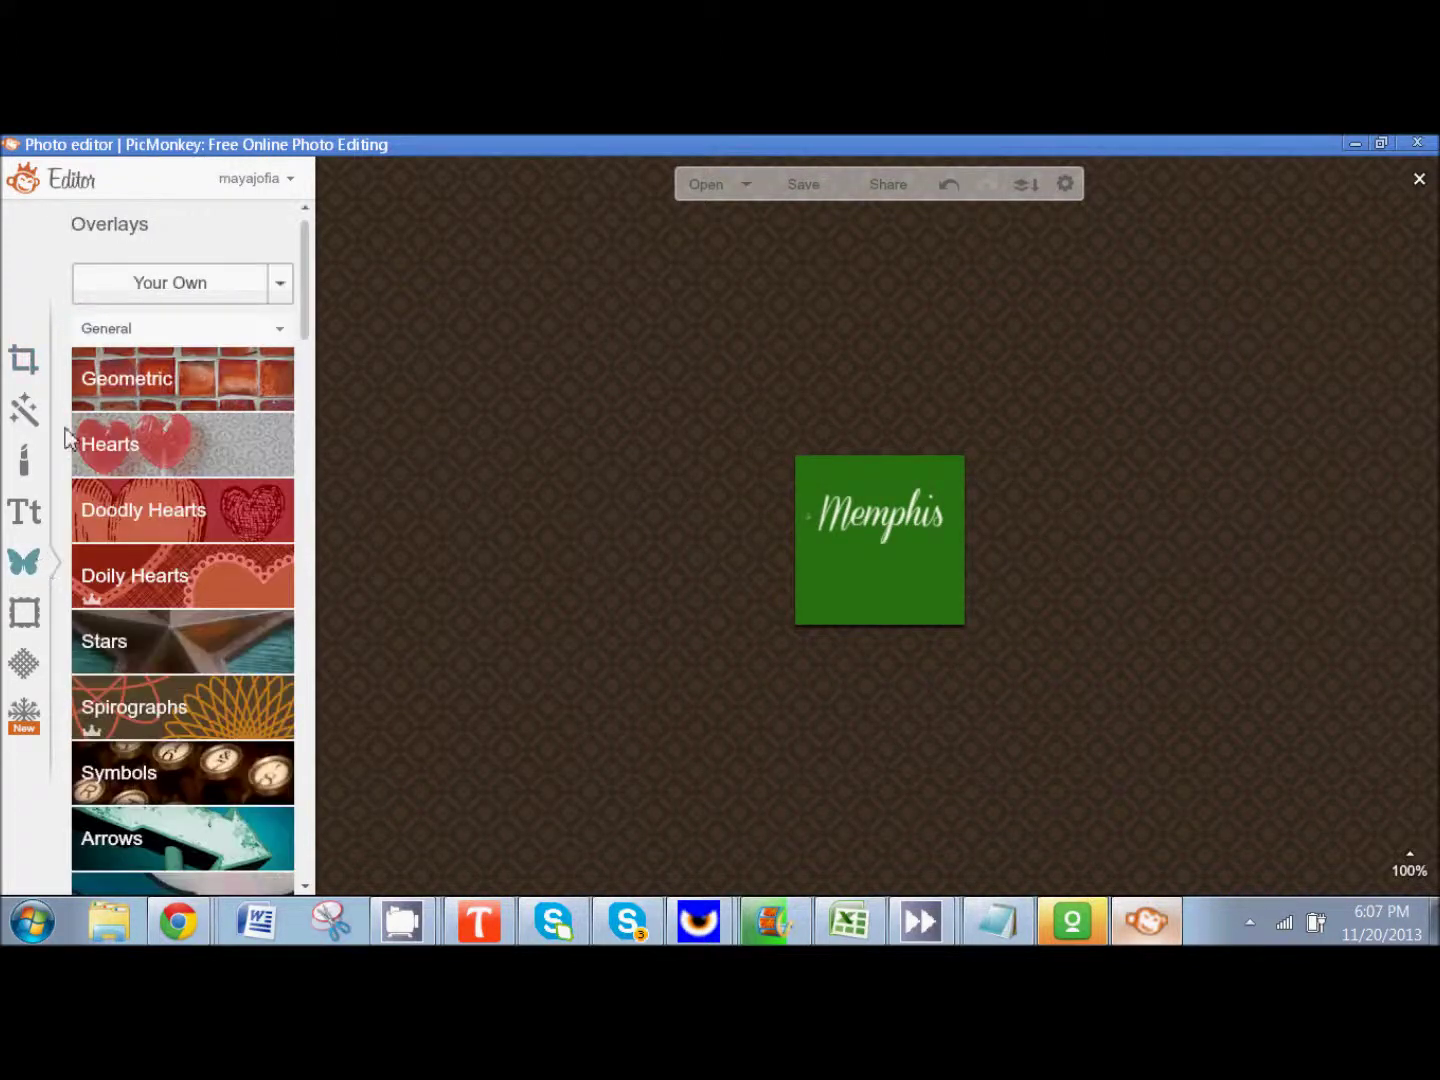
pyautogui.click(152, 297)
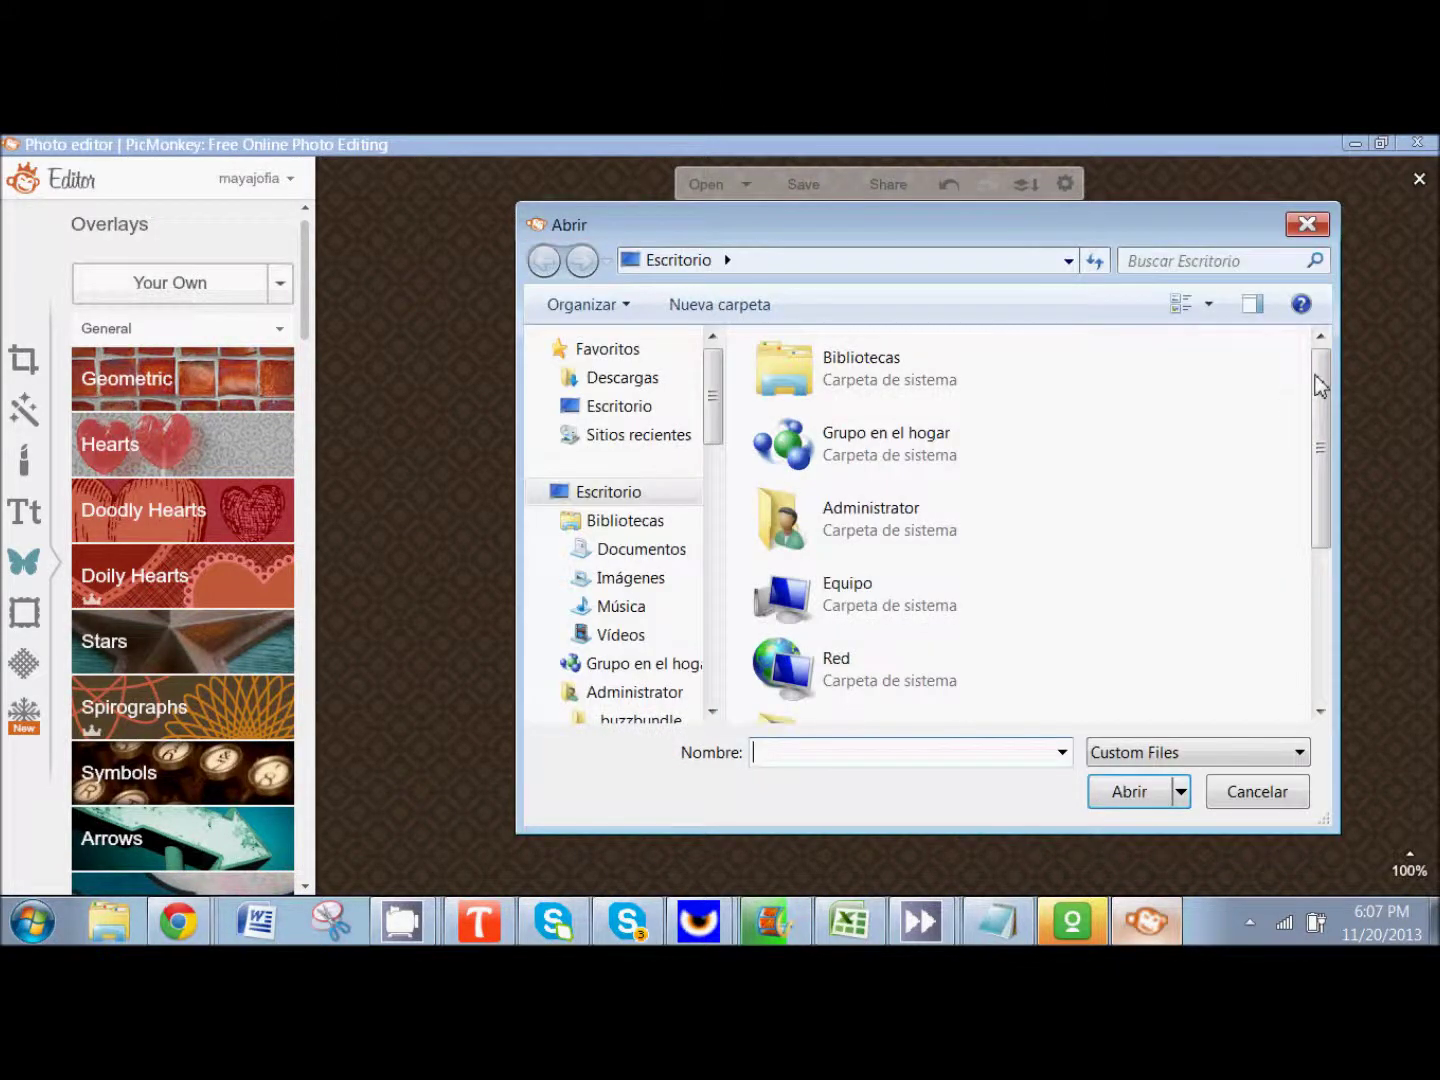
pyautogui.moveTo(1320, 386); pyautogui.dragTo(1311, 595)
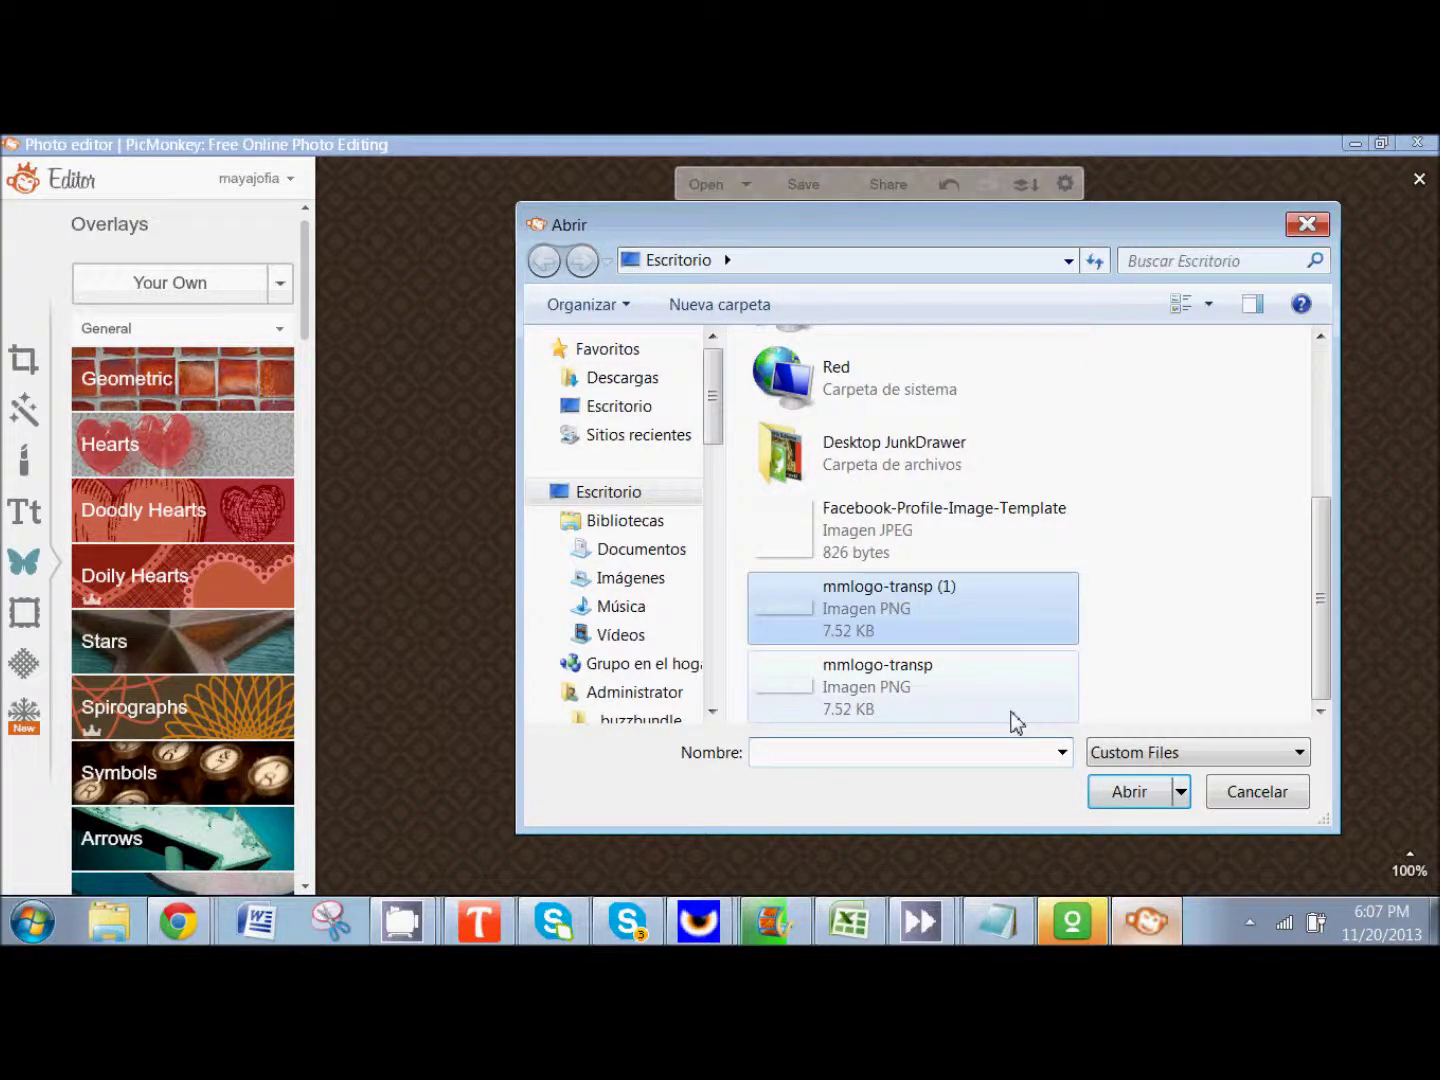
pyautogui.click(1131, 791)
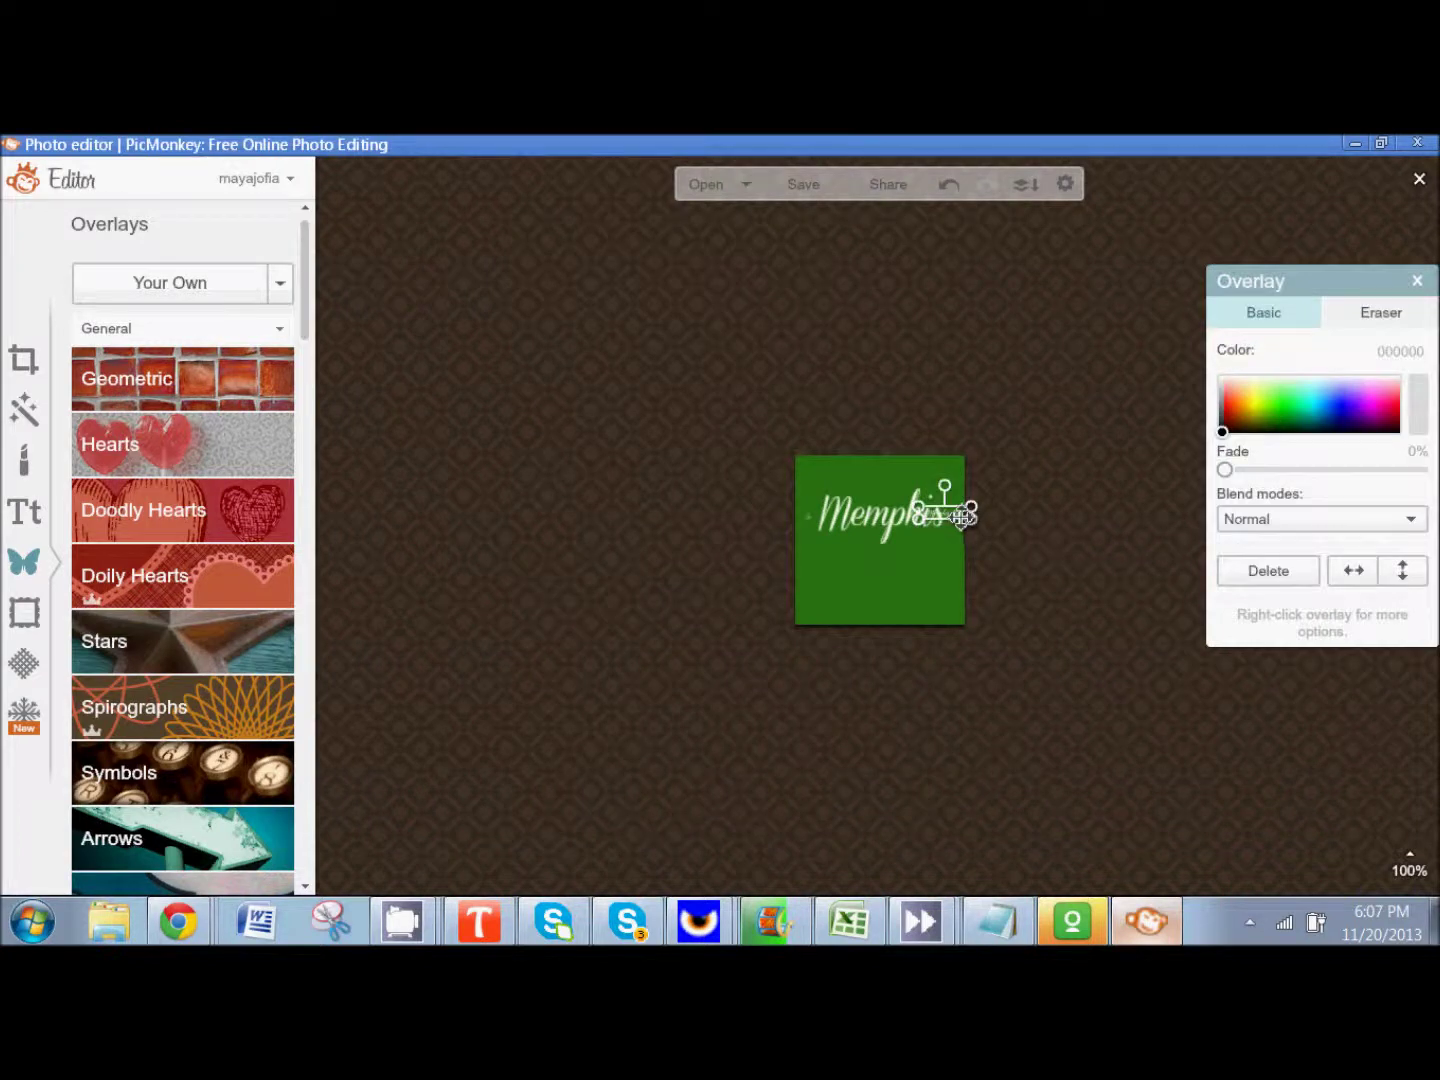
# - Move and enlarge the new logo overlay across the middle of the green square
pyautogui.moveTo(960, 511); pyautogui.dragTo(893, 594)
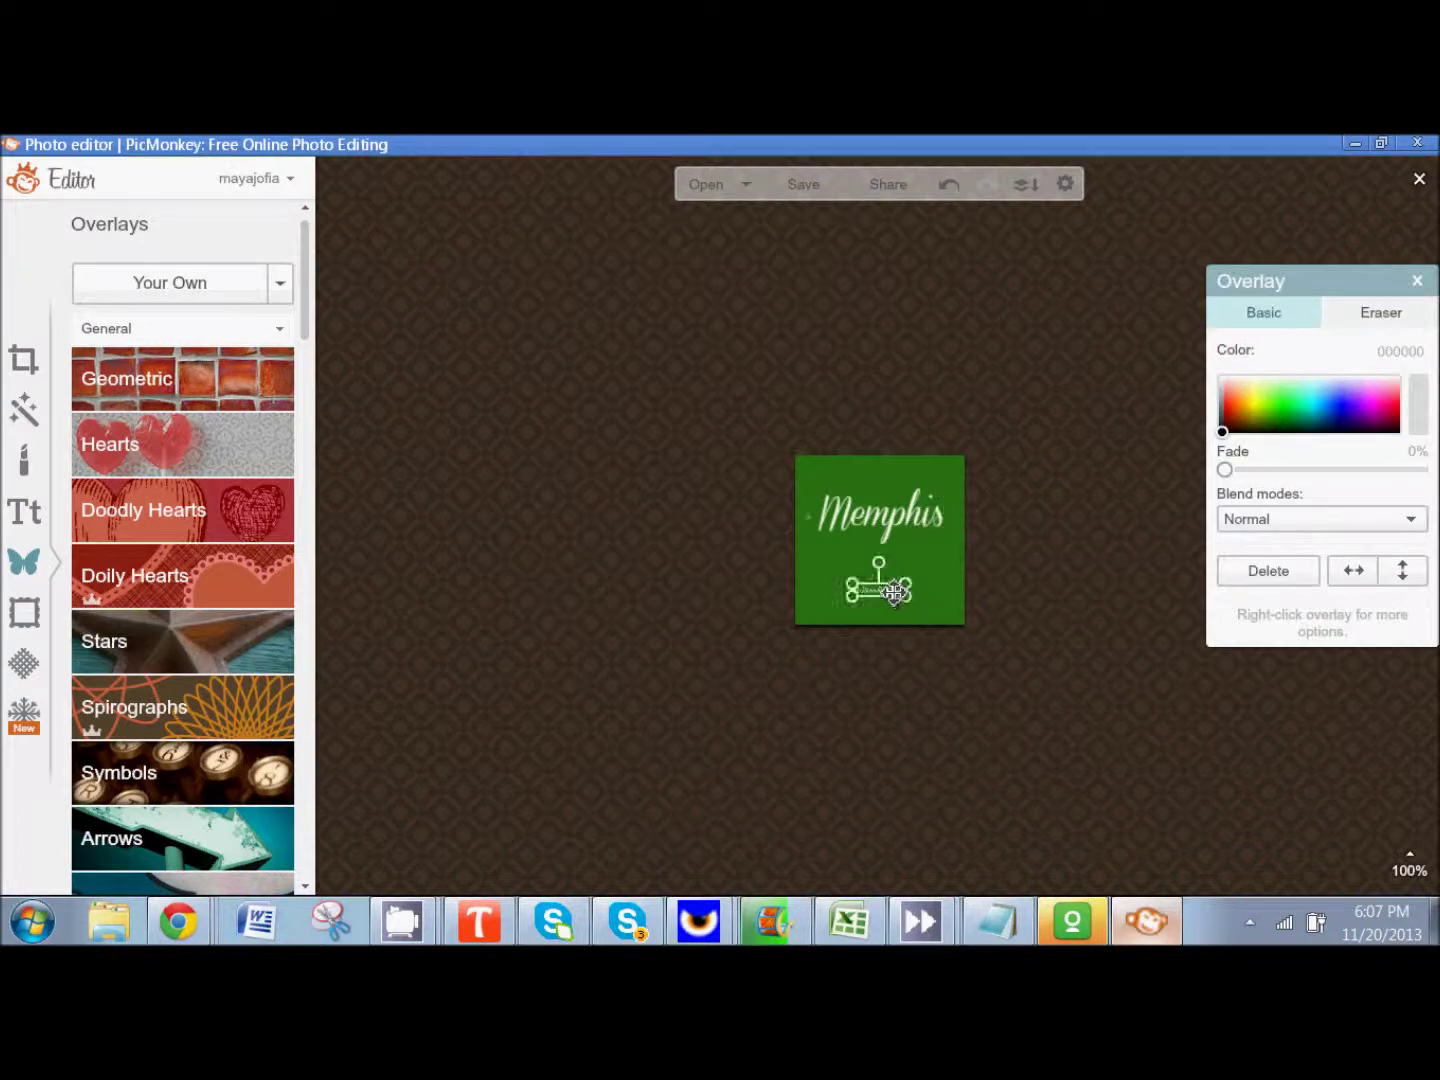
pyautogui.moveTo(910, 598); pyautogui.dragTo(1104, 717)
pyautogui.moveTo(1037, 620); pyautogui.dragTo(917, 563)
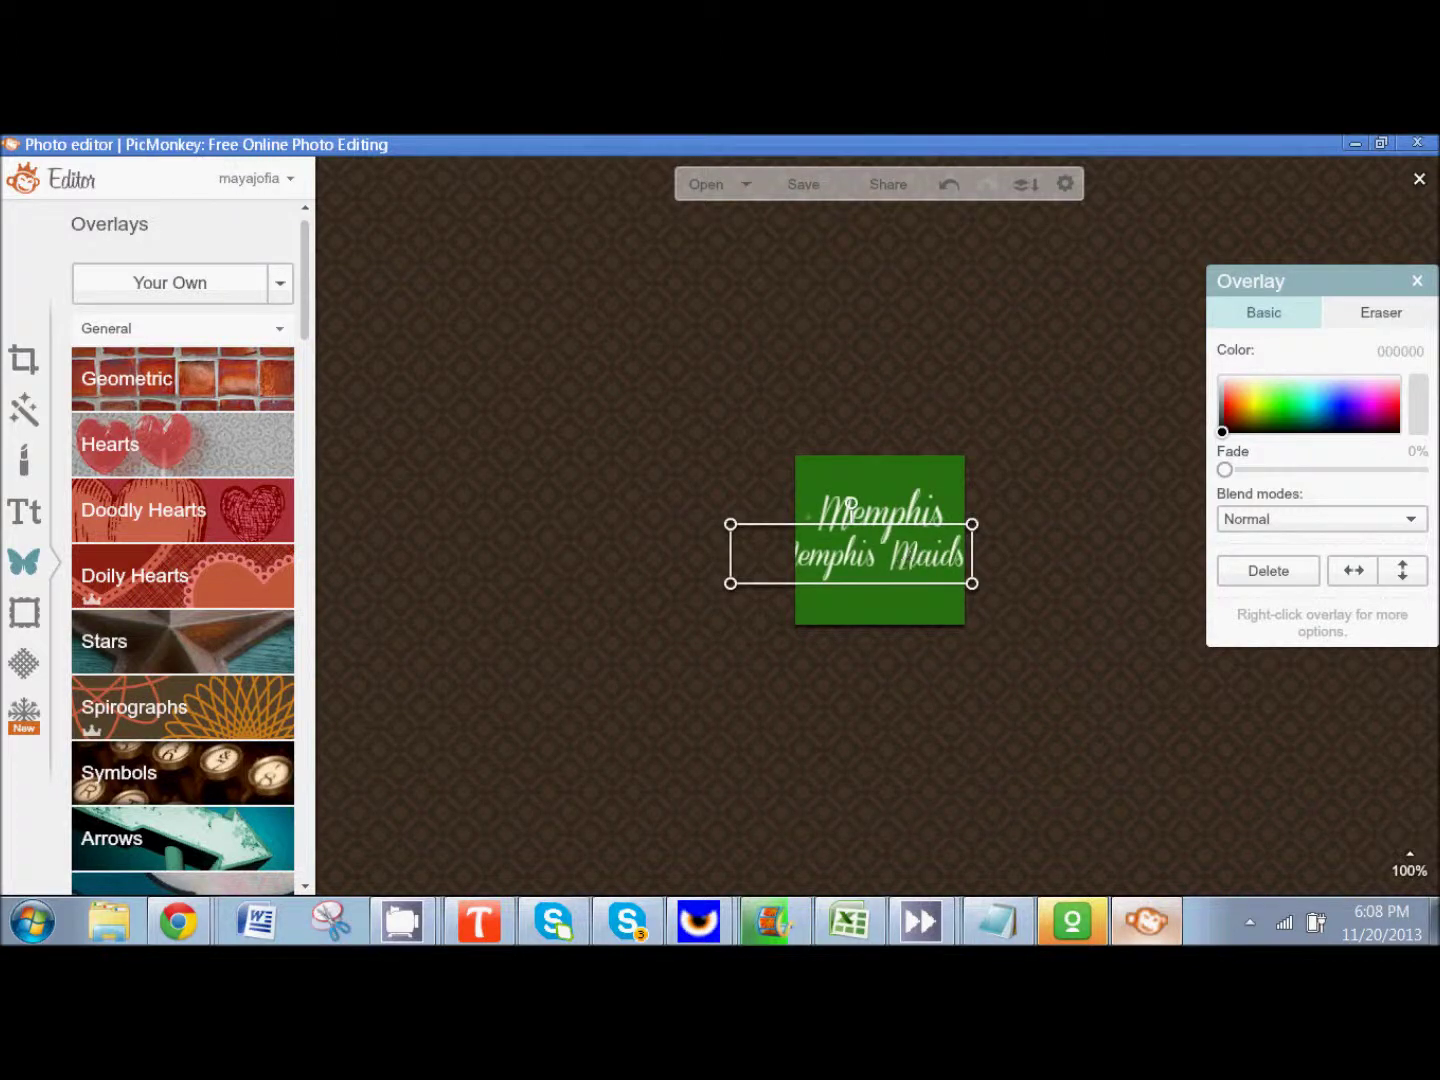
pyautogui.rightClick(910, 565)
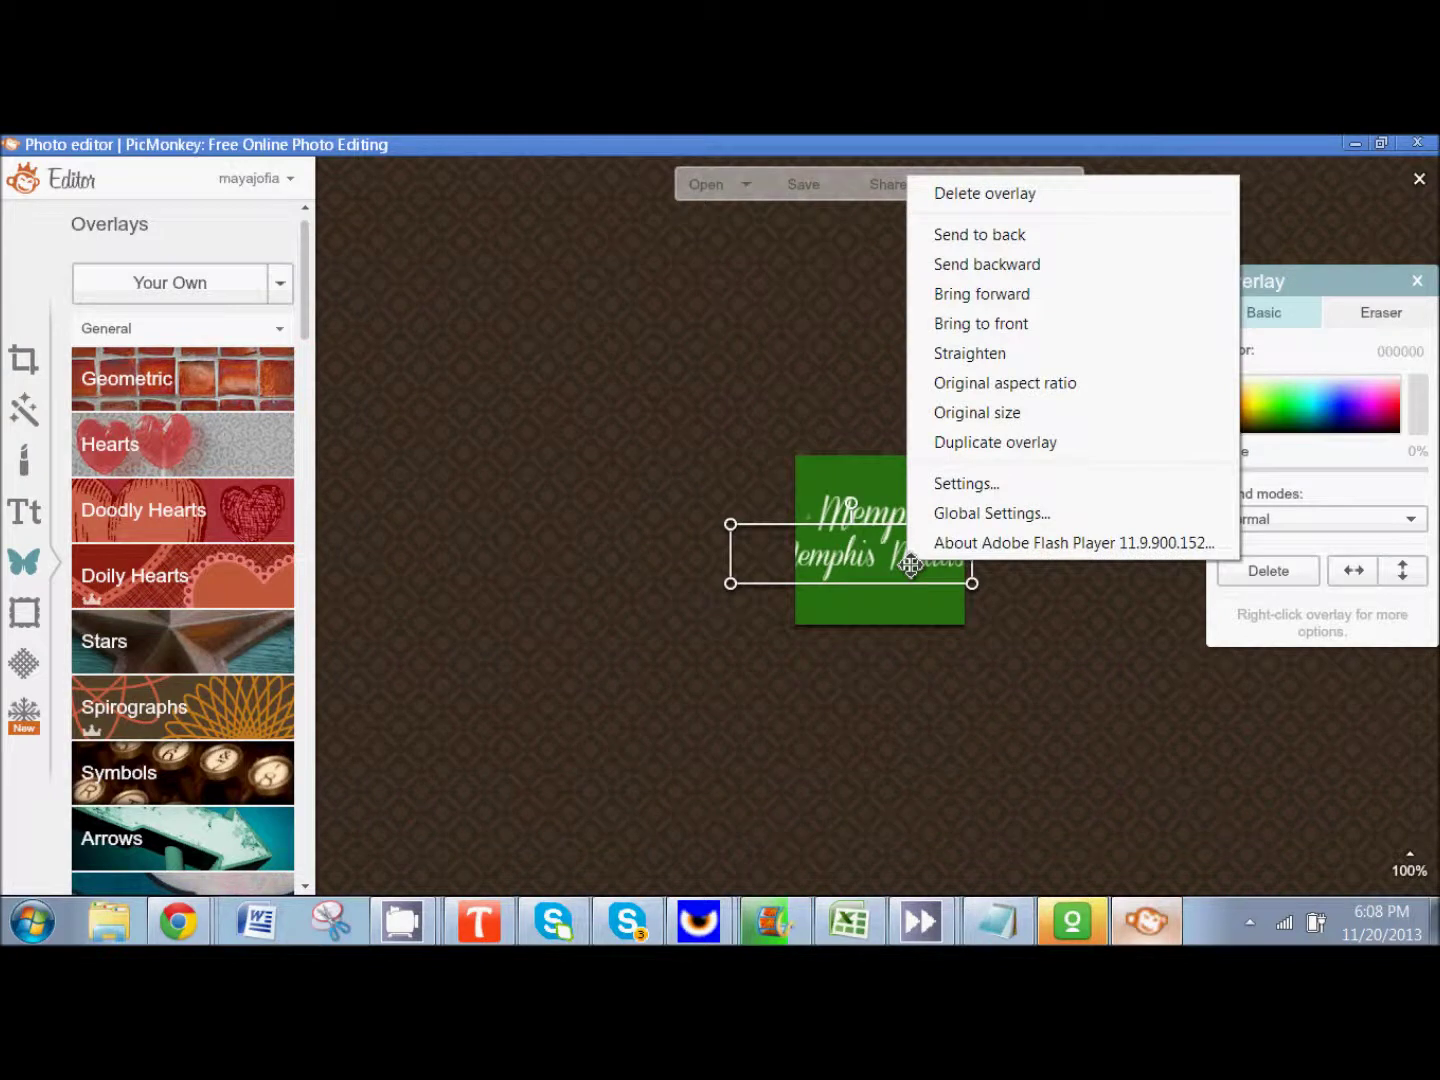
# - Duplicate the Memphis Maids logo overlay and place the copy below the original
pyautogui.click(955, 458)
pyautogui.moveTo(886, 581); pyautogui.dragTo(918, 613)
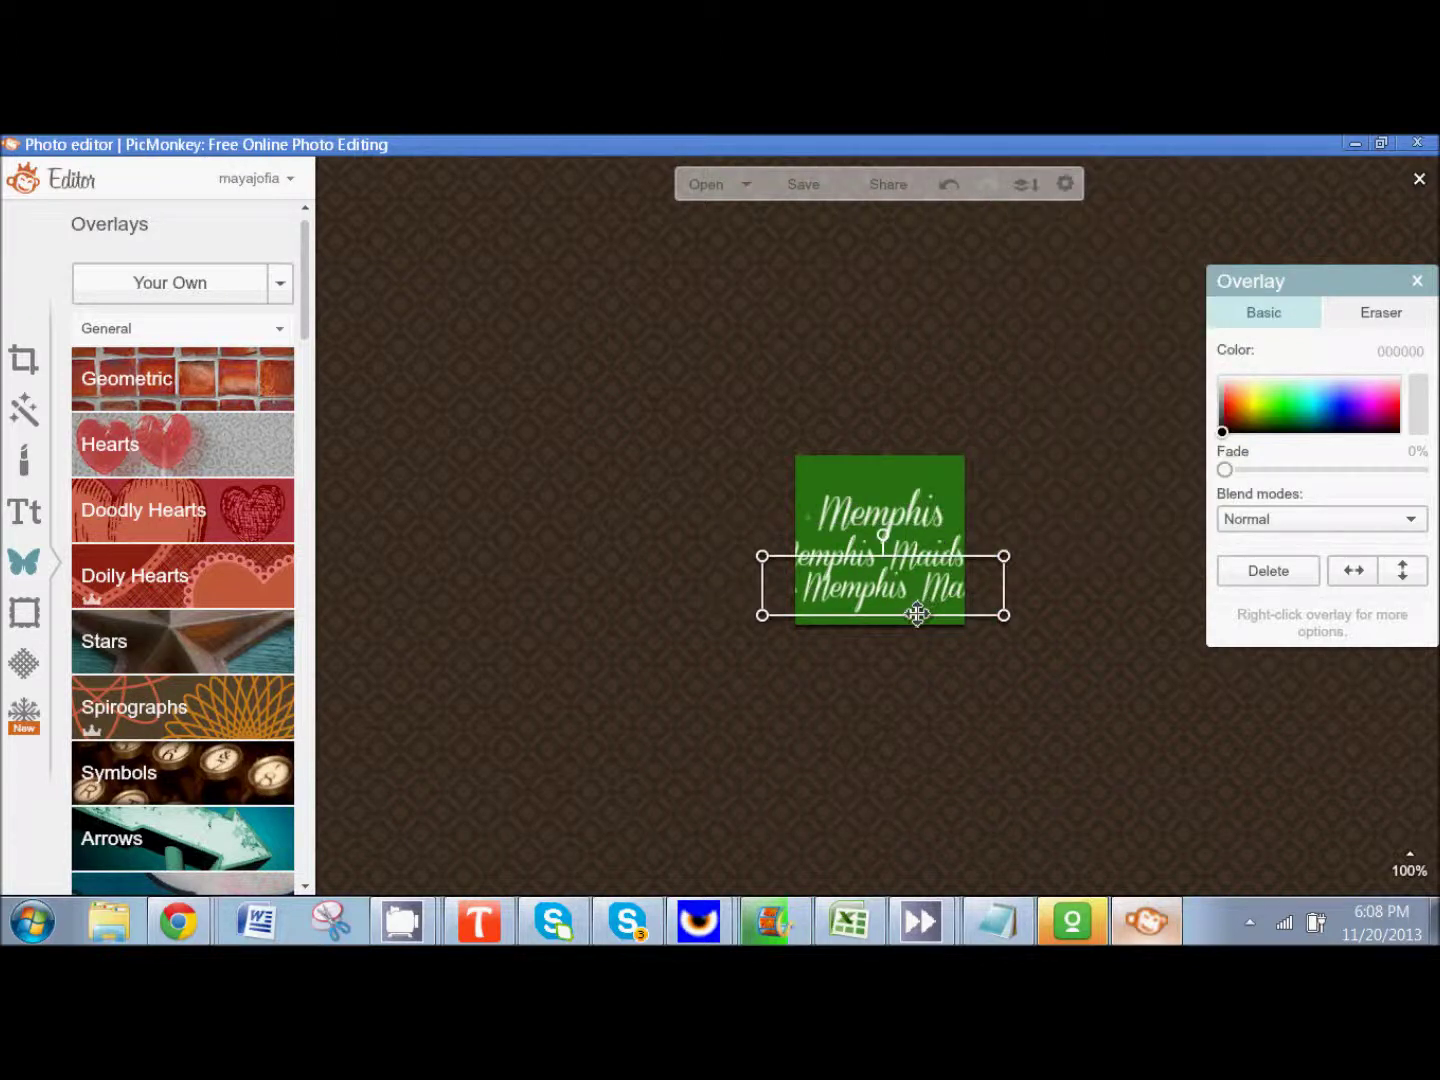
pyautogui.moveTo(918, 612); pyautogui.dragTo(905, 636)
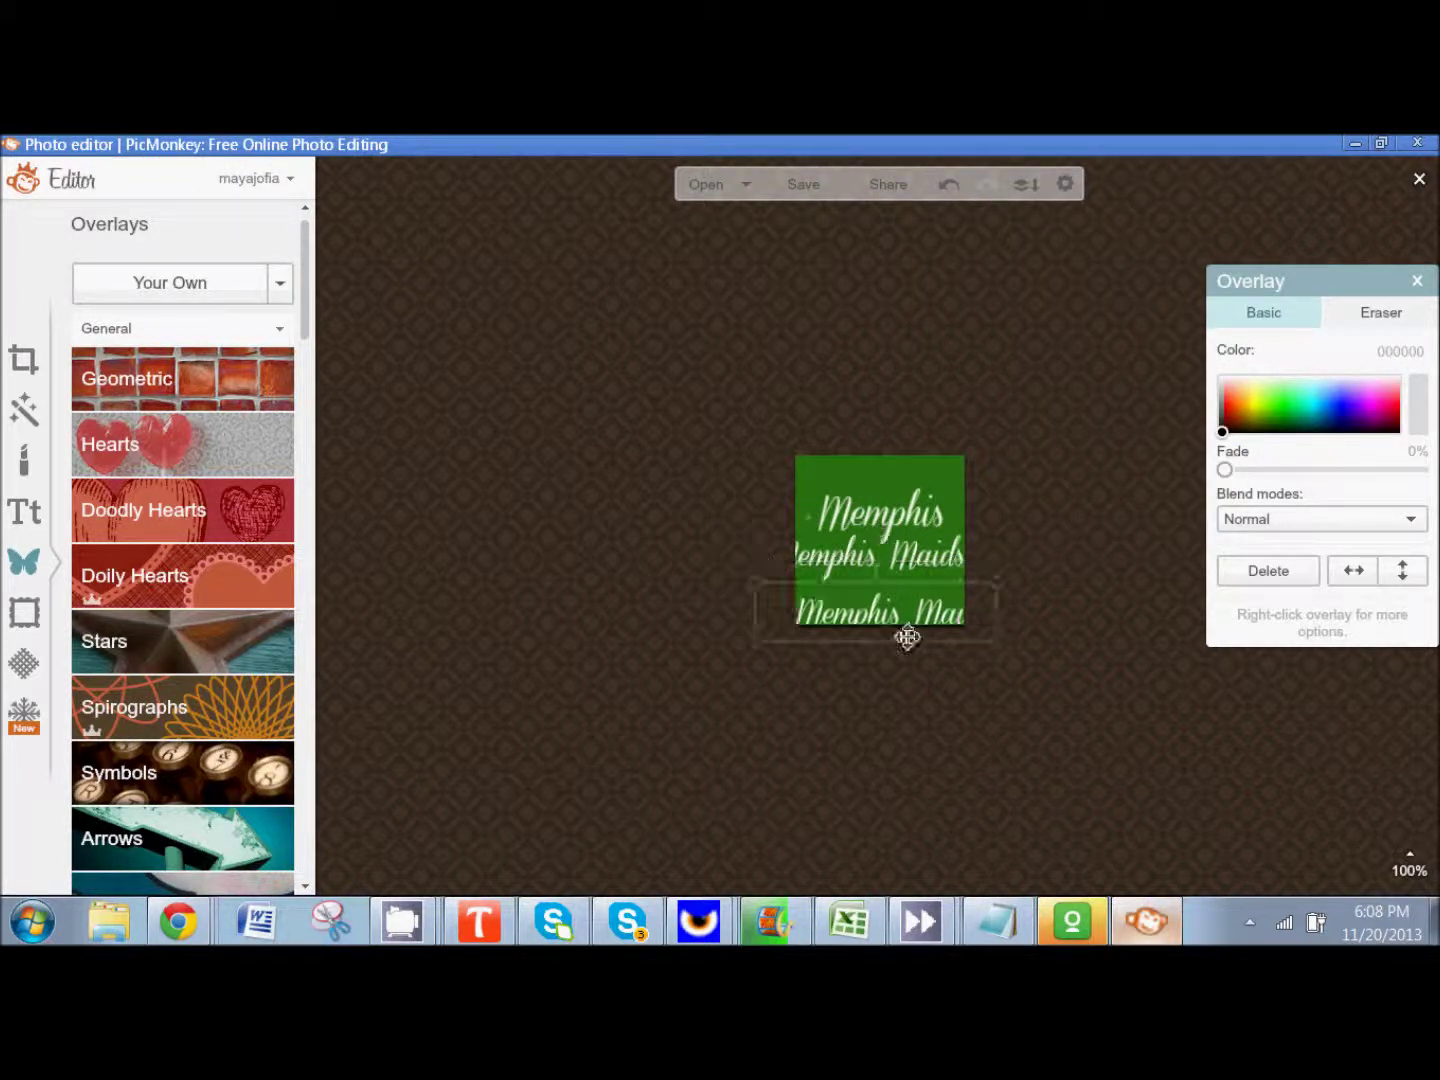
# - Move the Memphis line up toward the top of the square
pyautogui.click(921, 563)
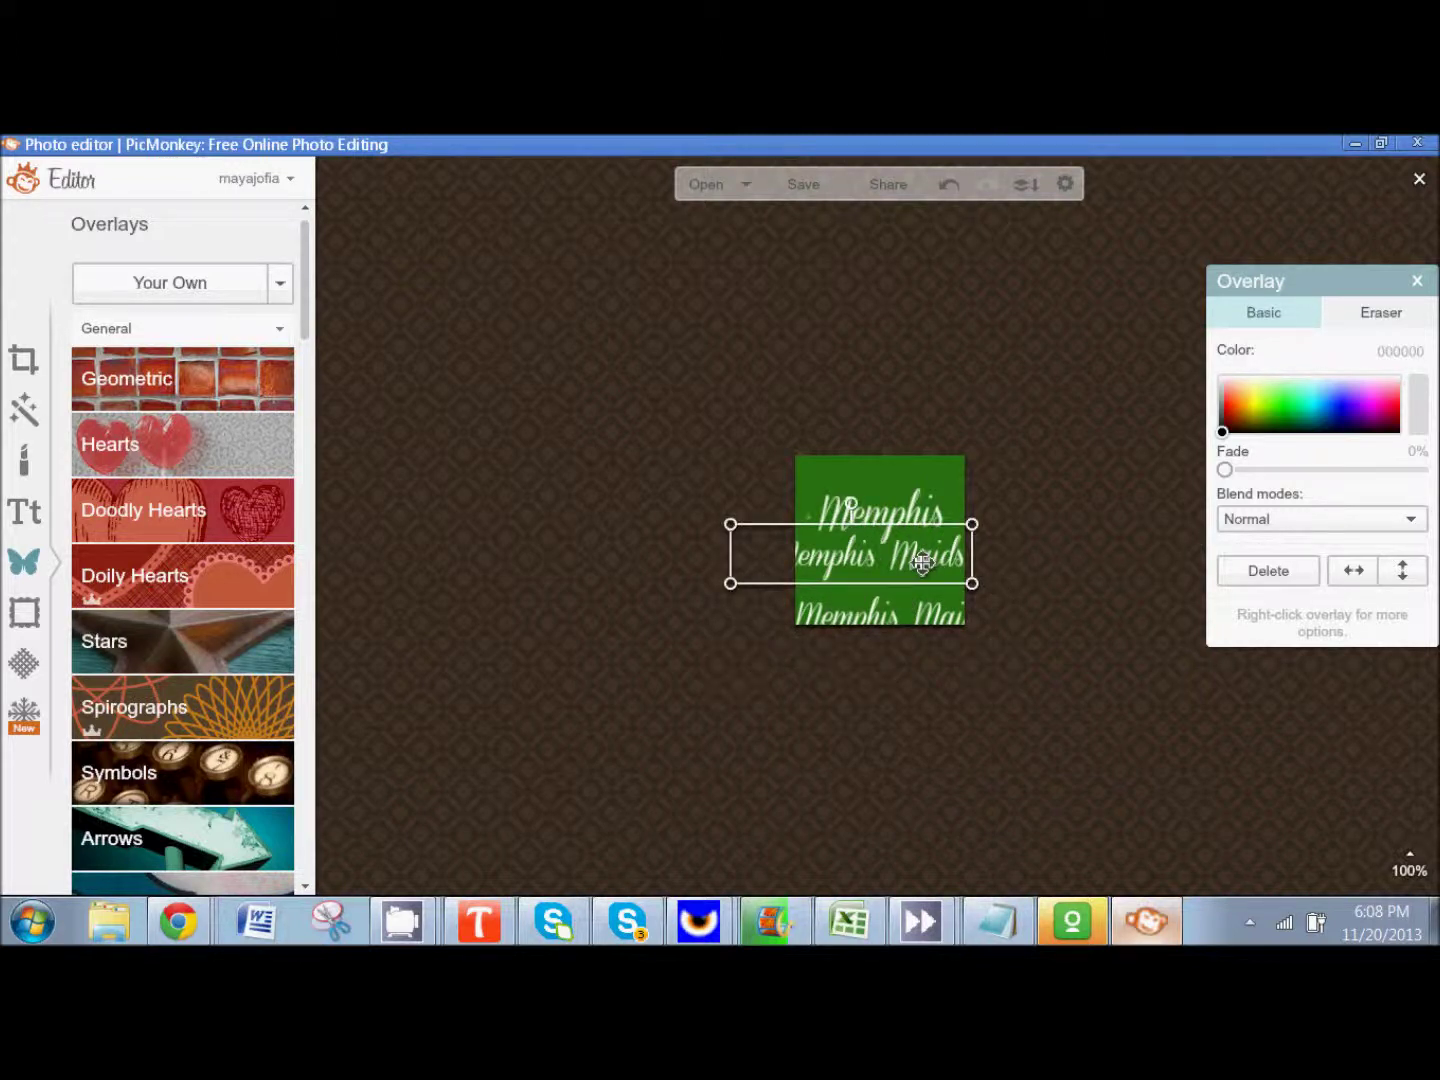
pyautogui.click(905, 512)
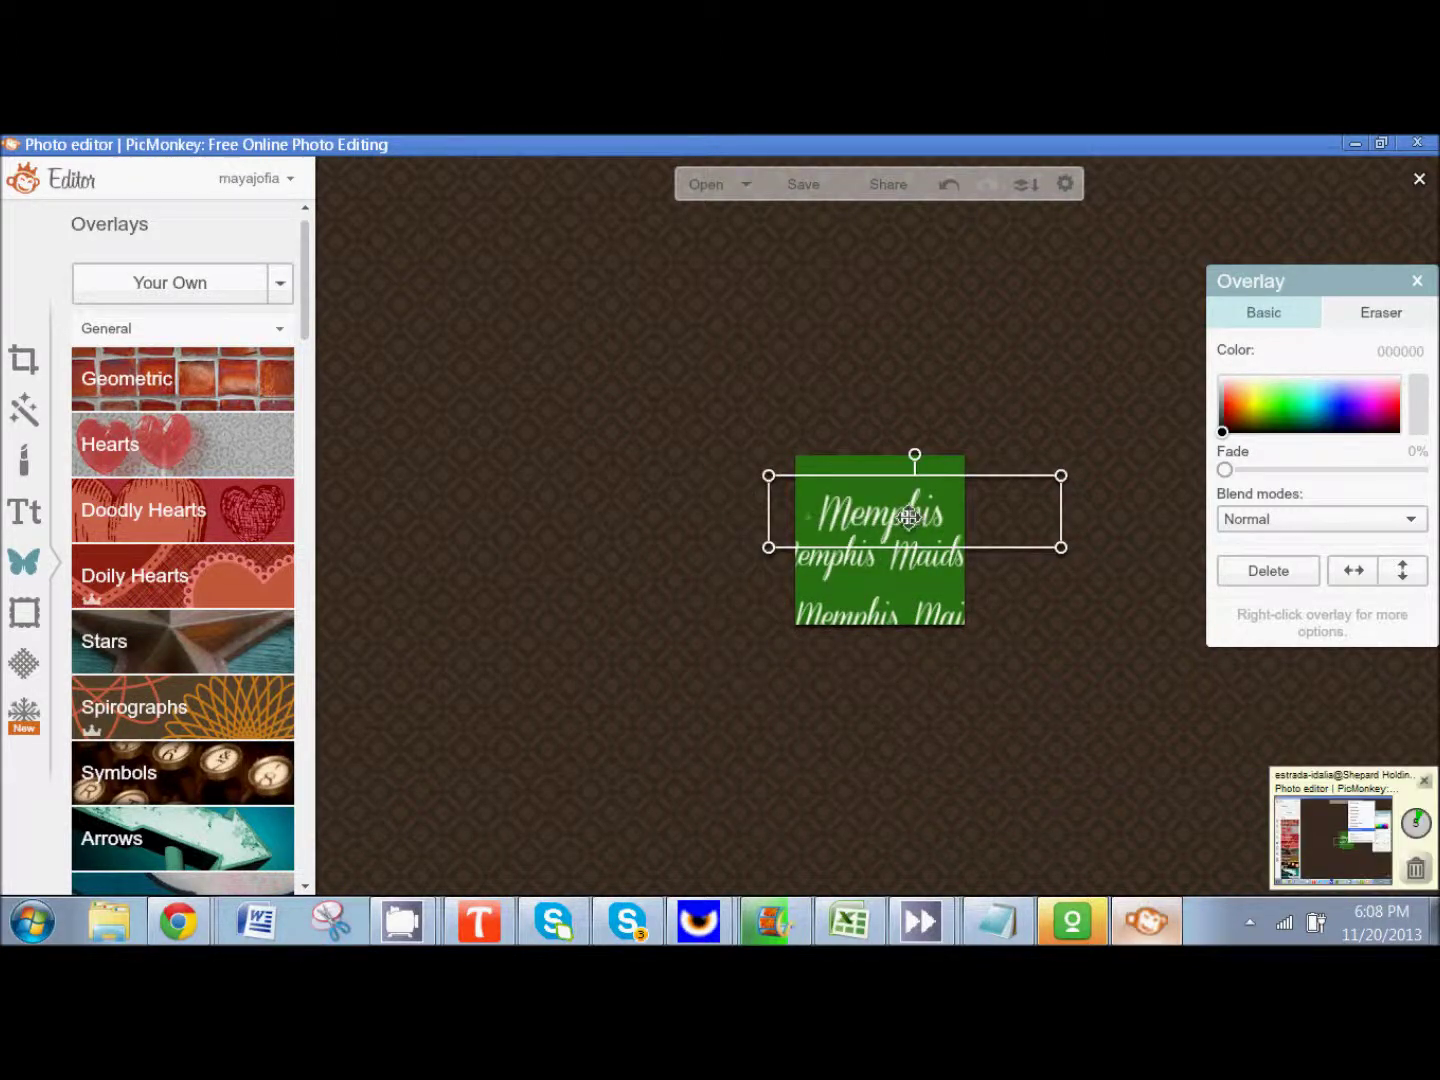
pyautogui.moveTo(908, 516); pyautogui.dragTo(908, 500)
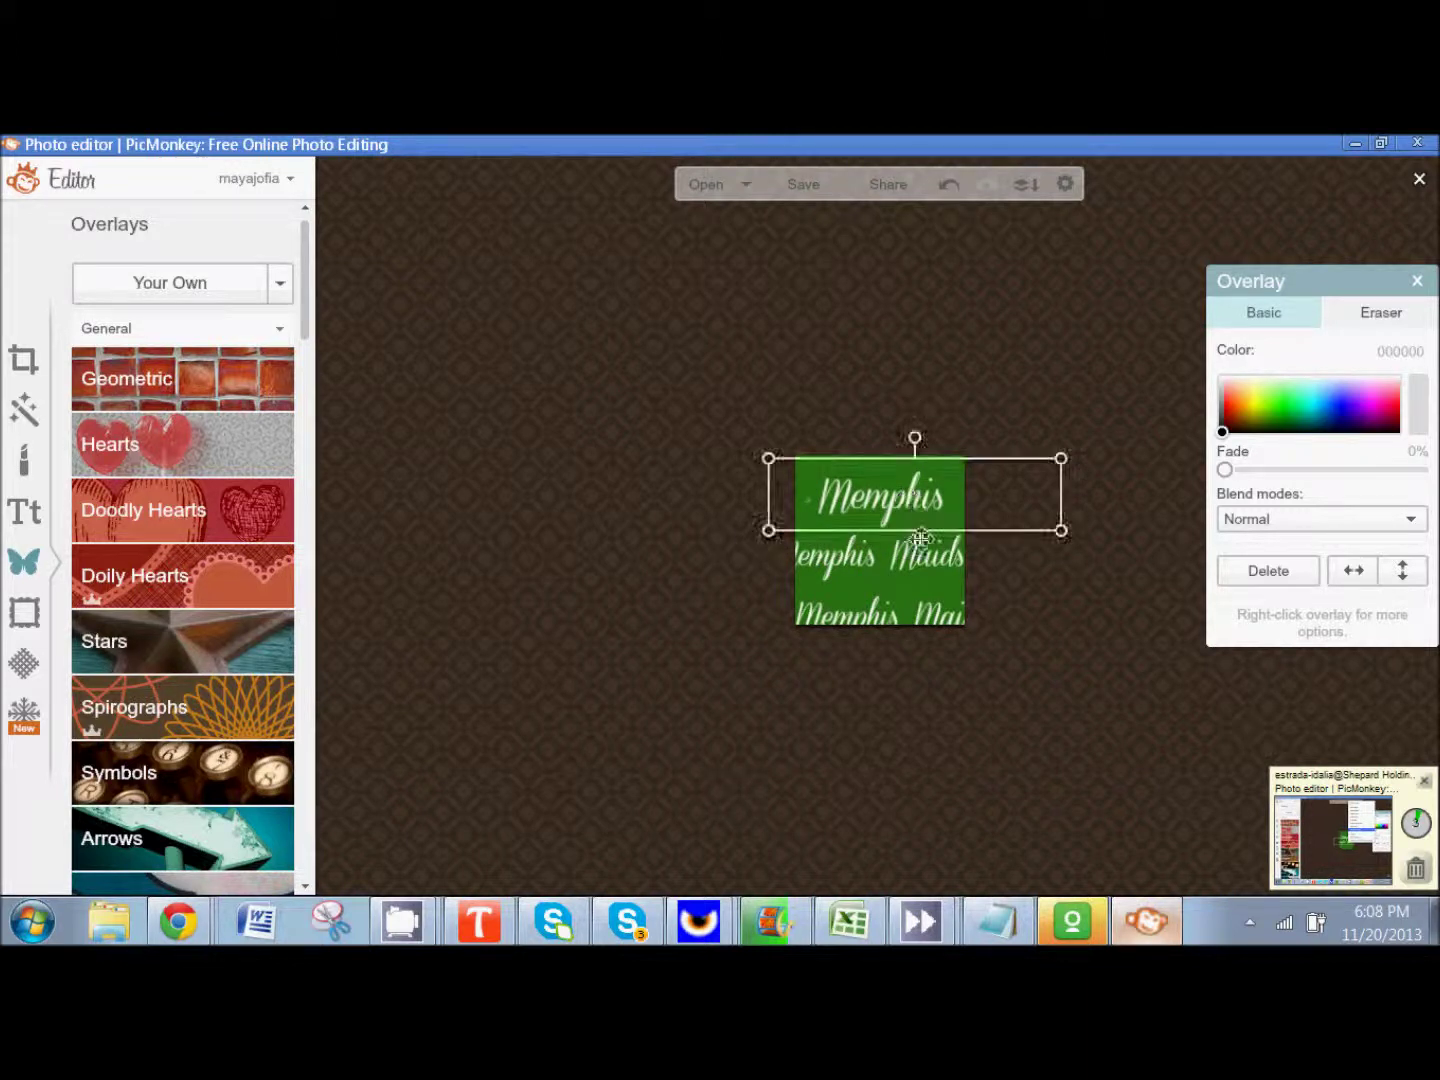
pyautogui.click(915, 573)
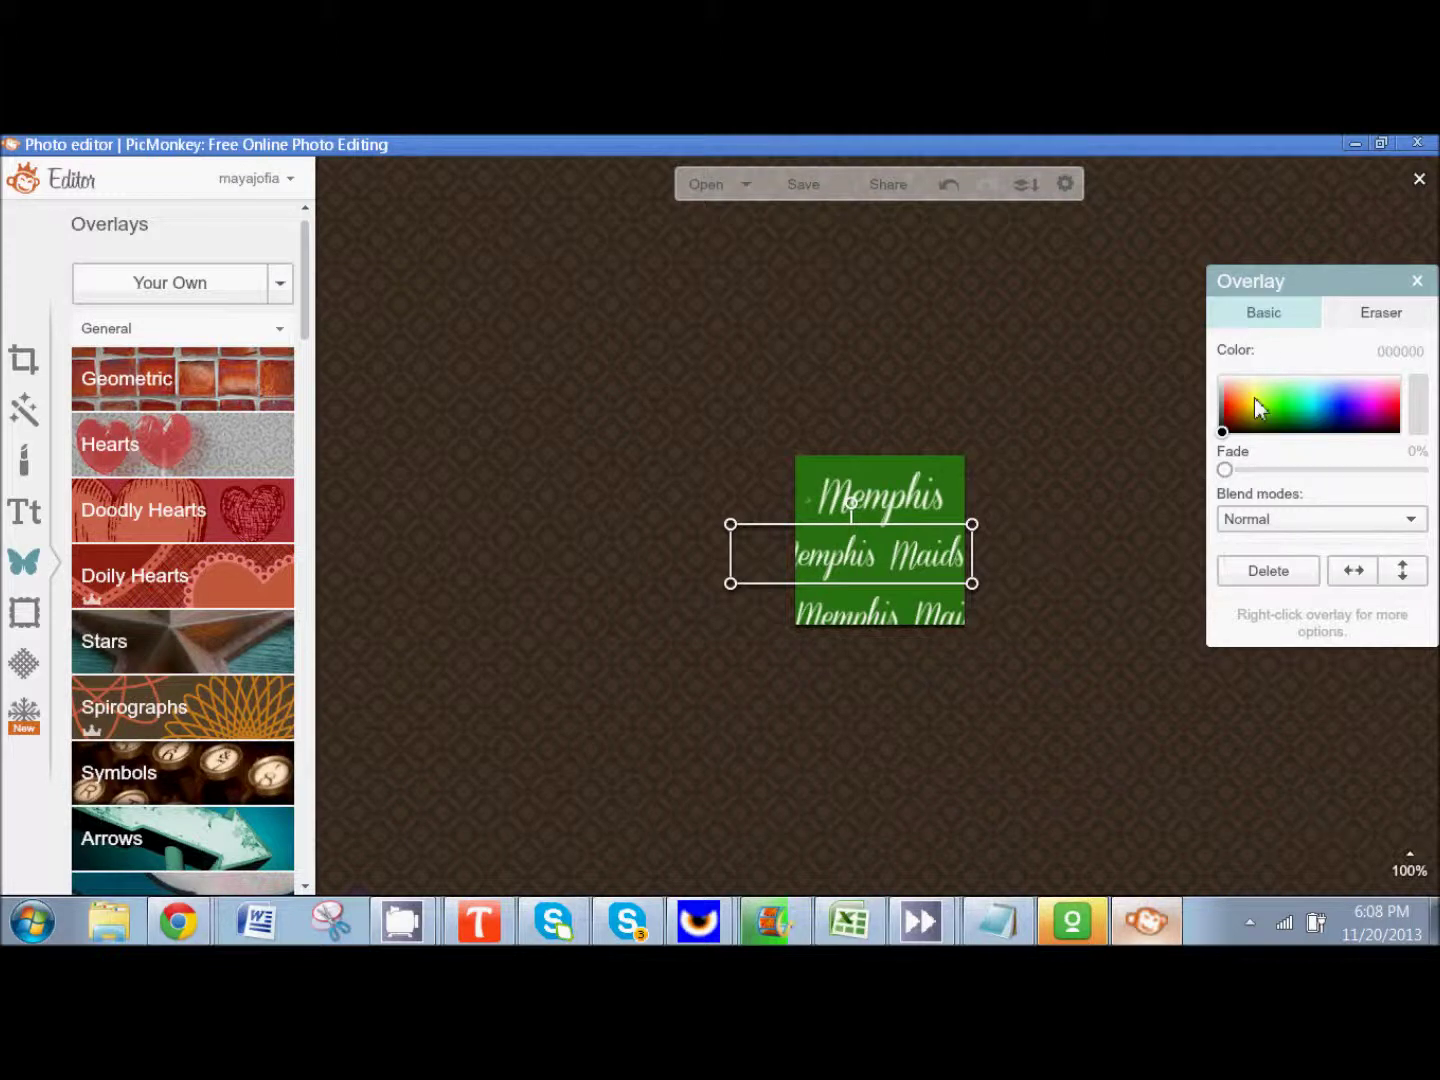
pyautogui.click(1340, 314)
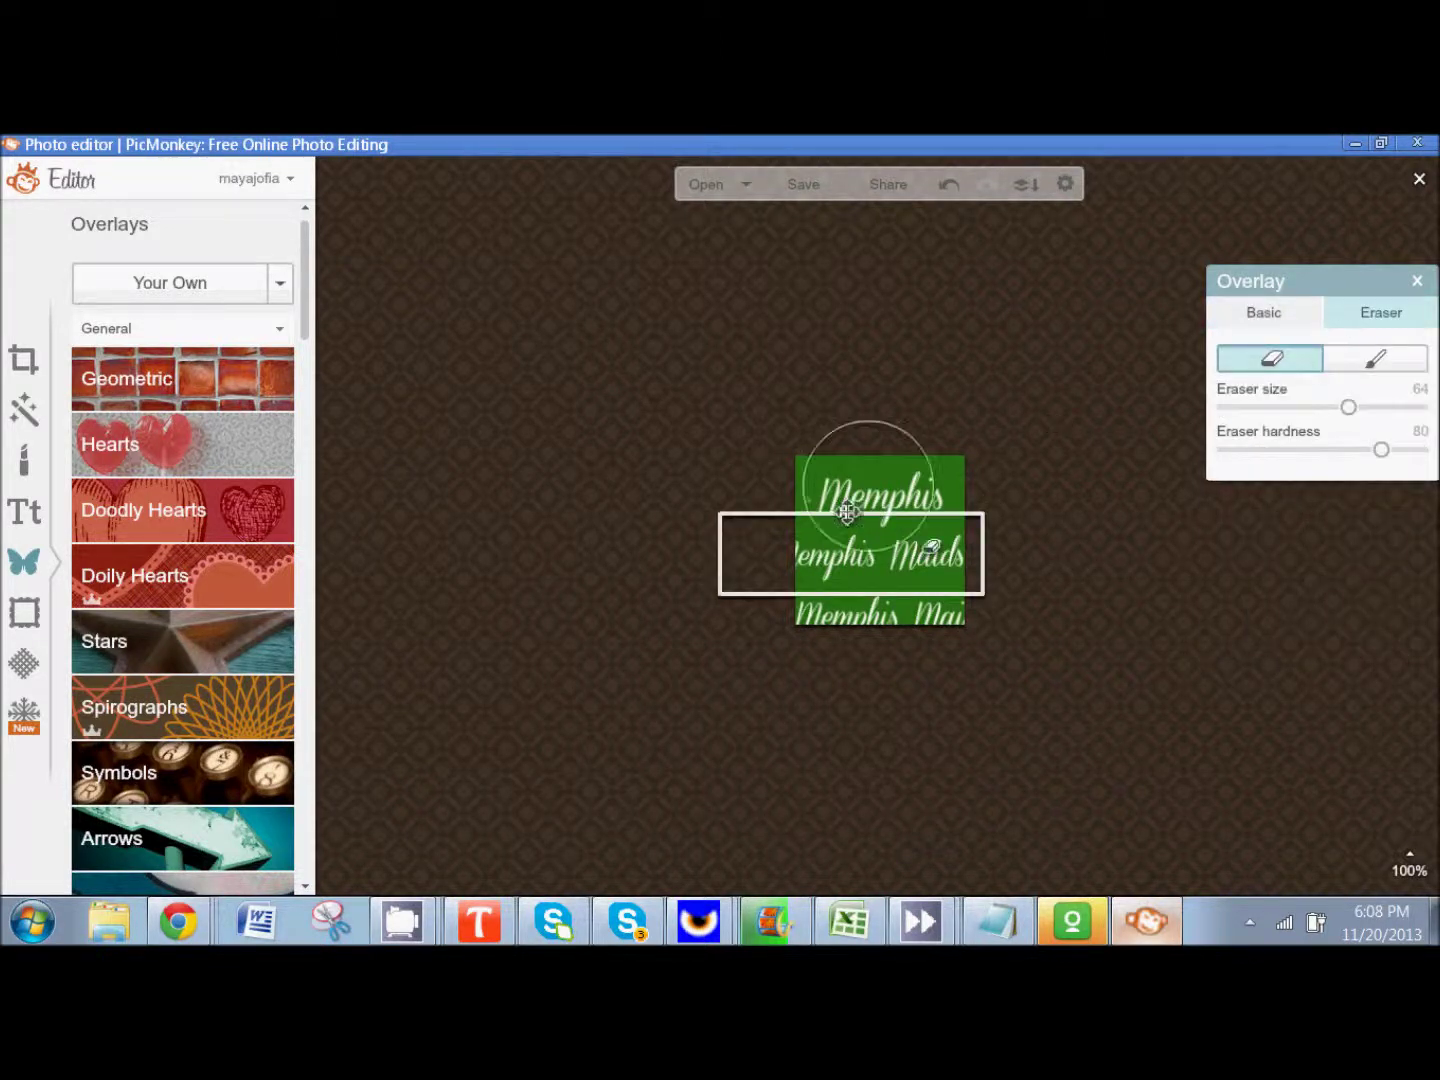
# - Erase 'emphis' from the second line so only Maids remains
pyautogui.moveTo(868, 482)
pyautogui.mouseDown()
pyautogui.moveTo(810, 535)
pyautogui.moveTo(842, 553)
pyautogui.moveTo(820, 553)
pyautogui.mouseUp()
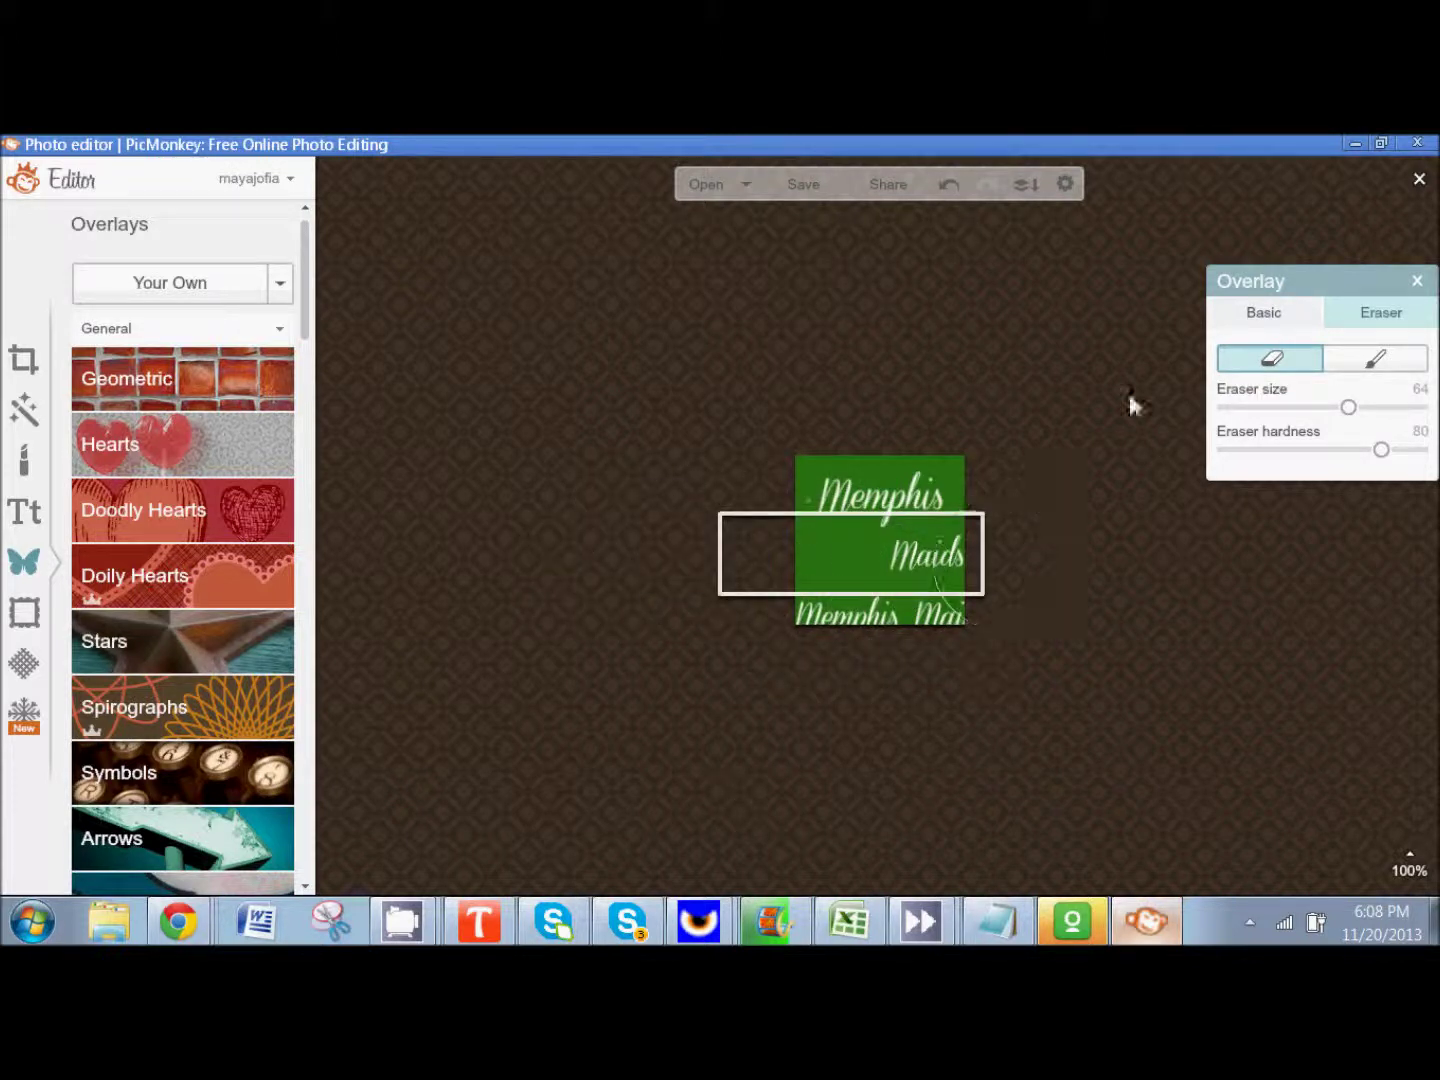
pyautogui.click(1076, 370)
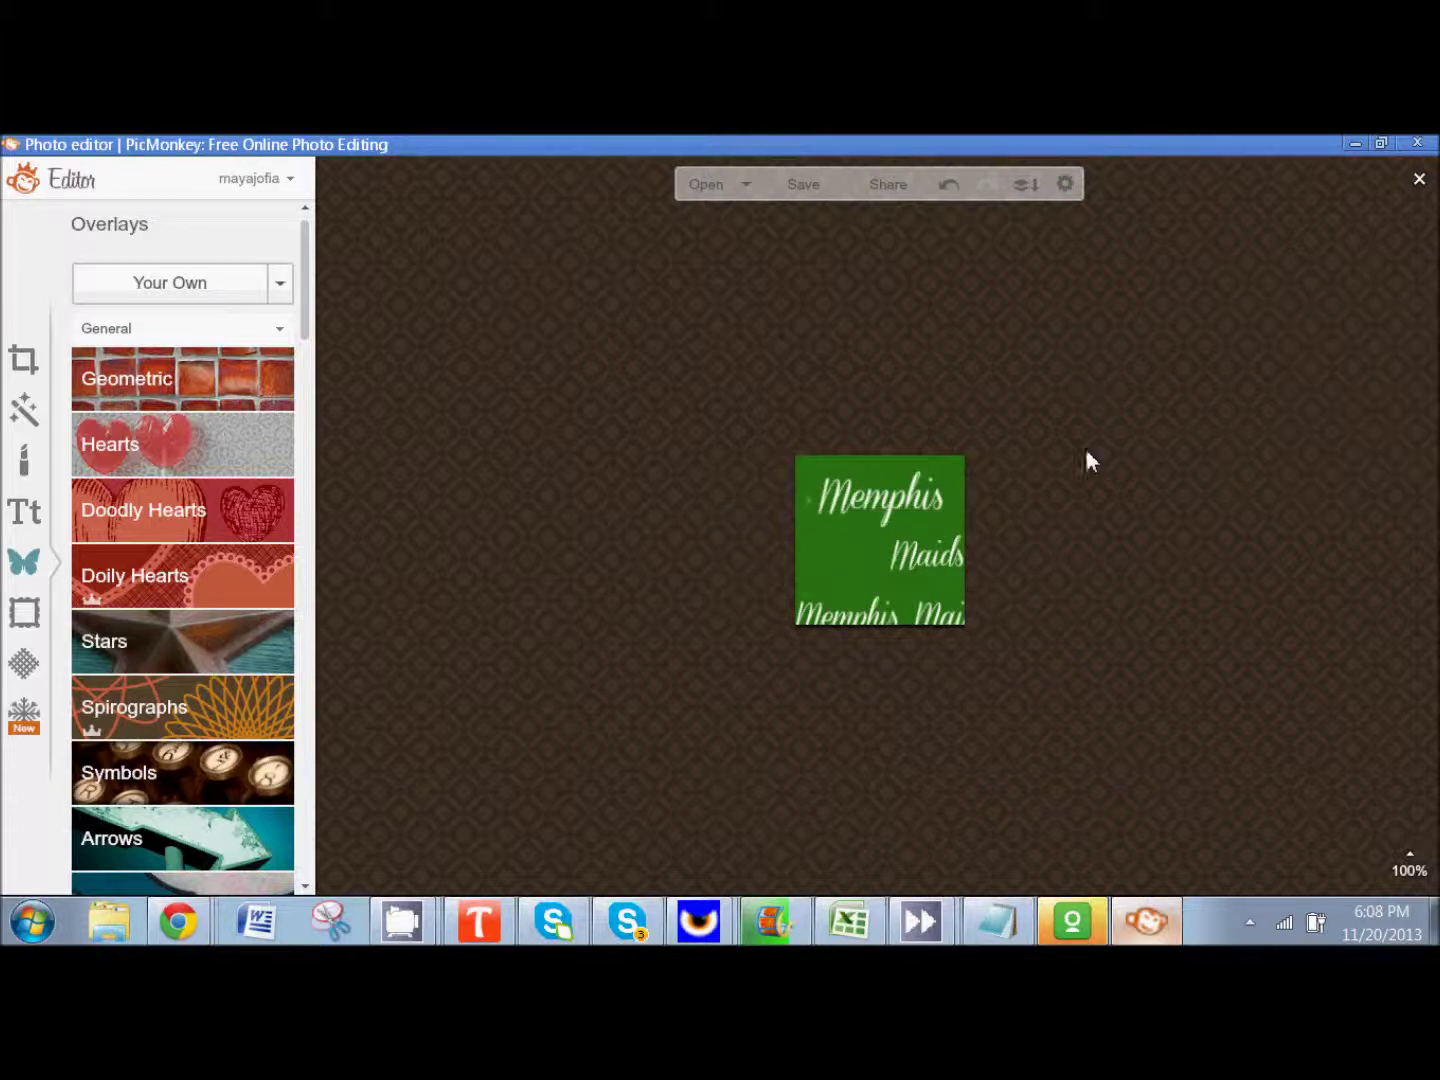
pyautogui.click(906, 565)
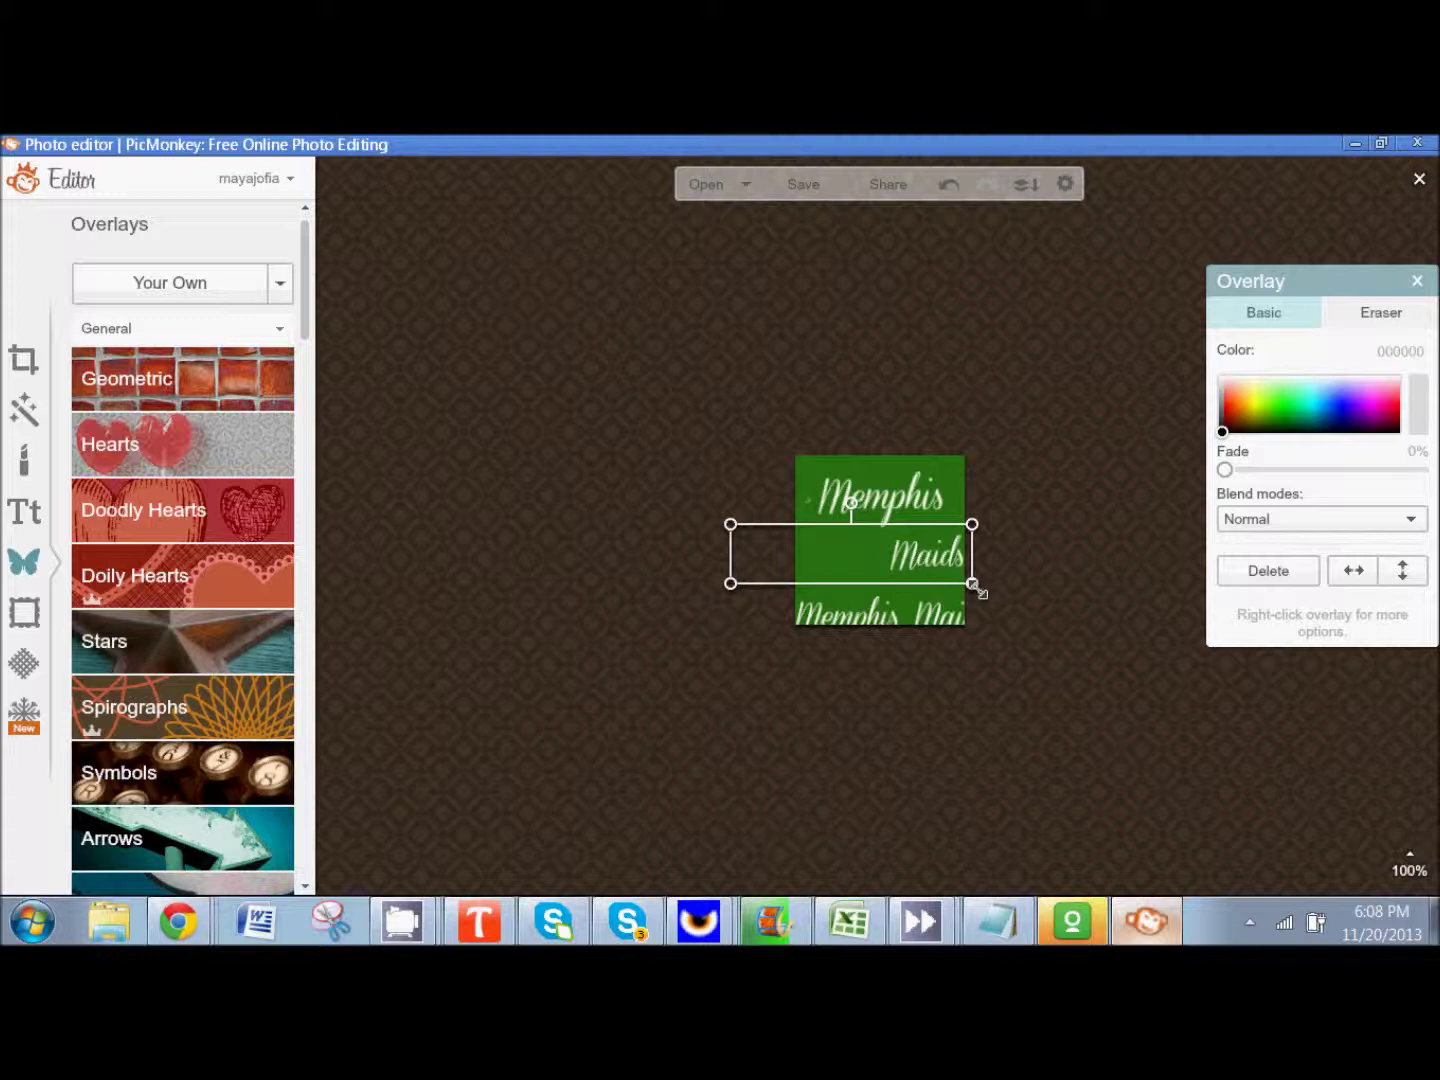
# - Enlarge the Maids word and move it left to sit under Memphis
pyautogui.moveTo(973, 583); pyautogui.dragTo(1030, 638)
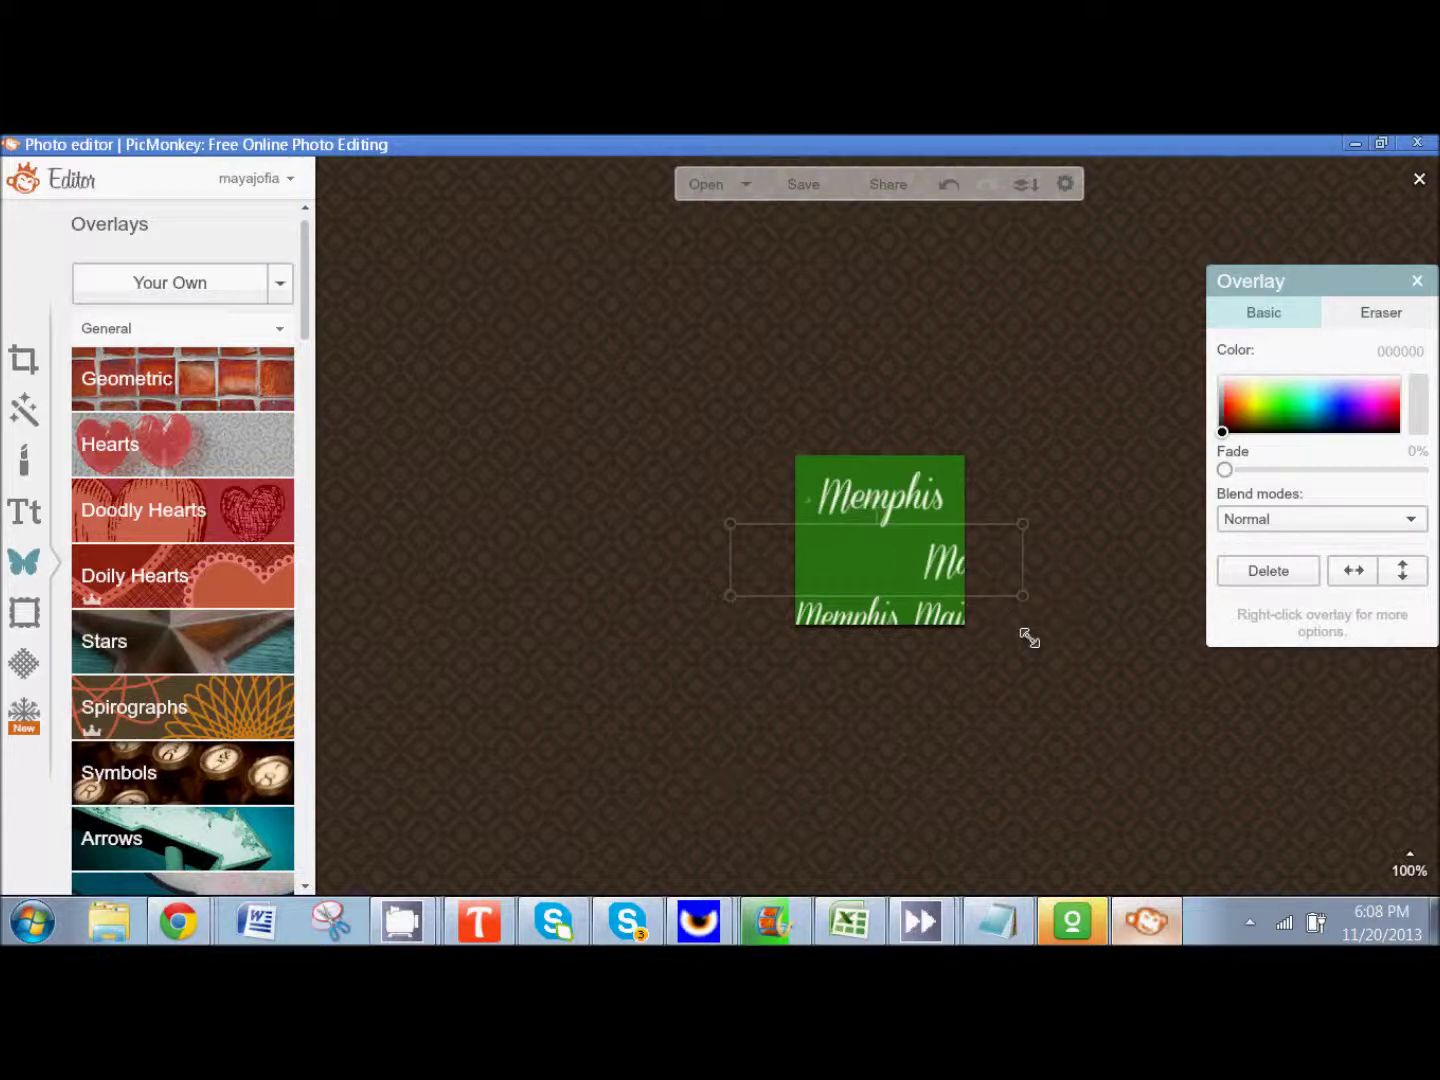
pyautogui.moveTo(890, 553); pyautogui.dragTo(836, 534)
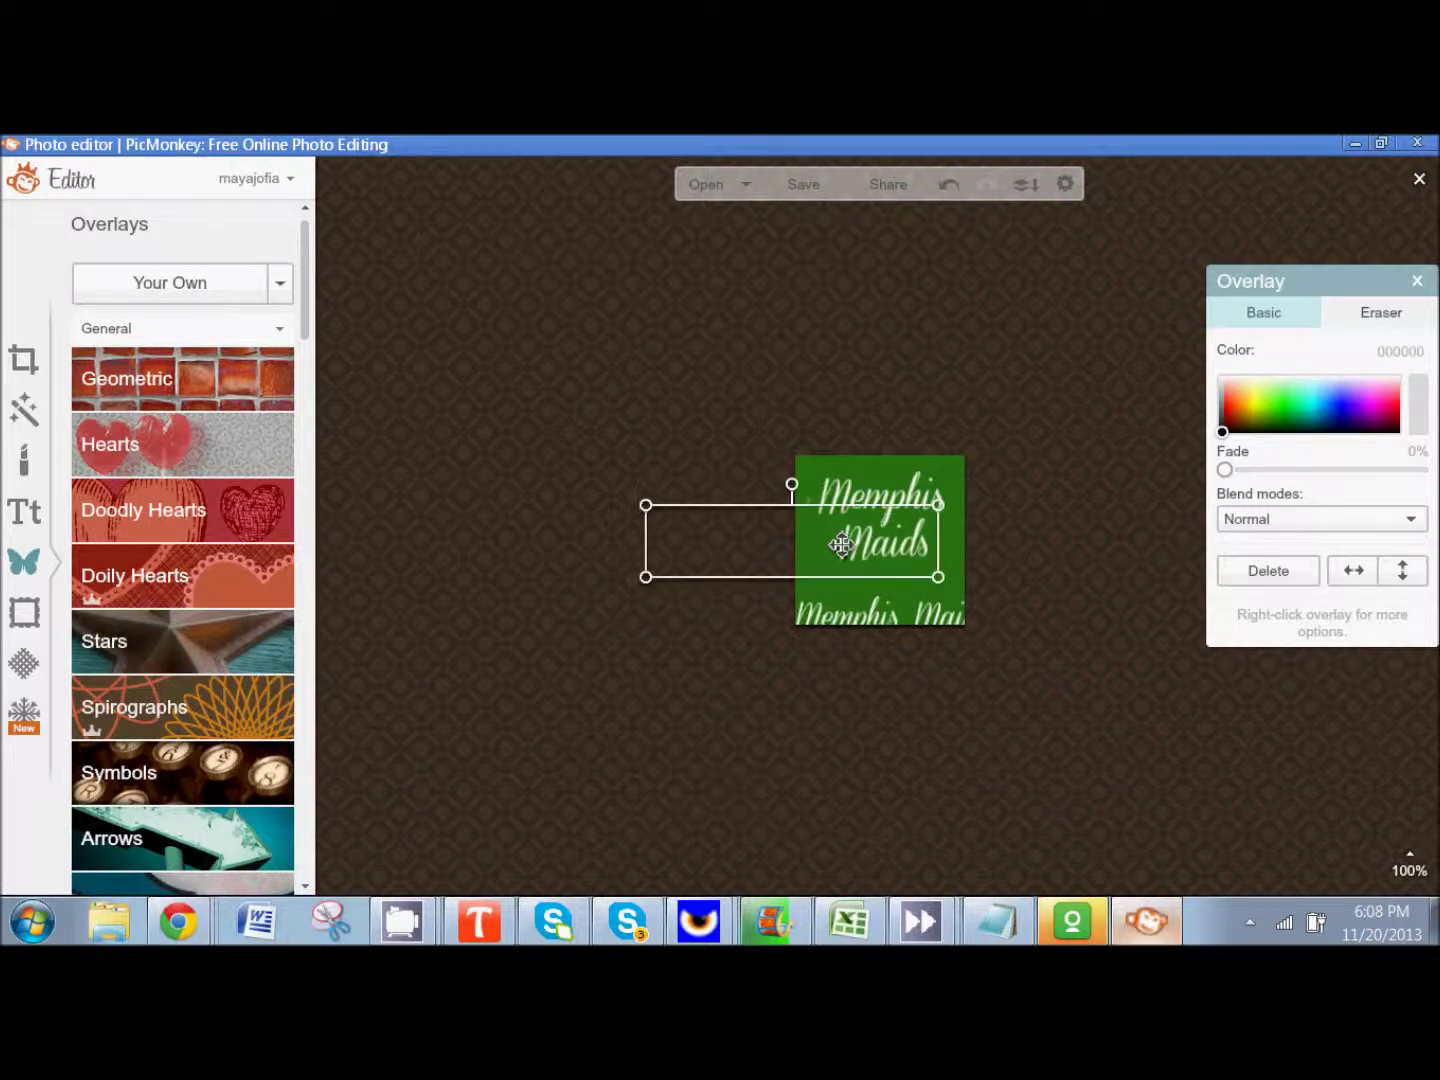
pyautogui.click(869, 635)
# - Move the bottom overlay up and erase its Memphis text, leaving the fleur-de-lis
pyautogui.moveTo(869, 635); pyautogui.dragTo(940, 612)
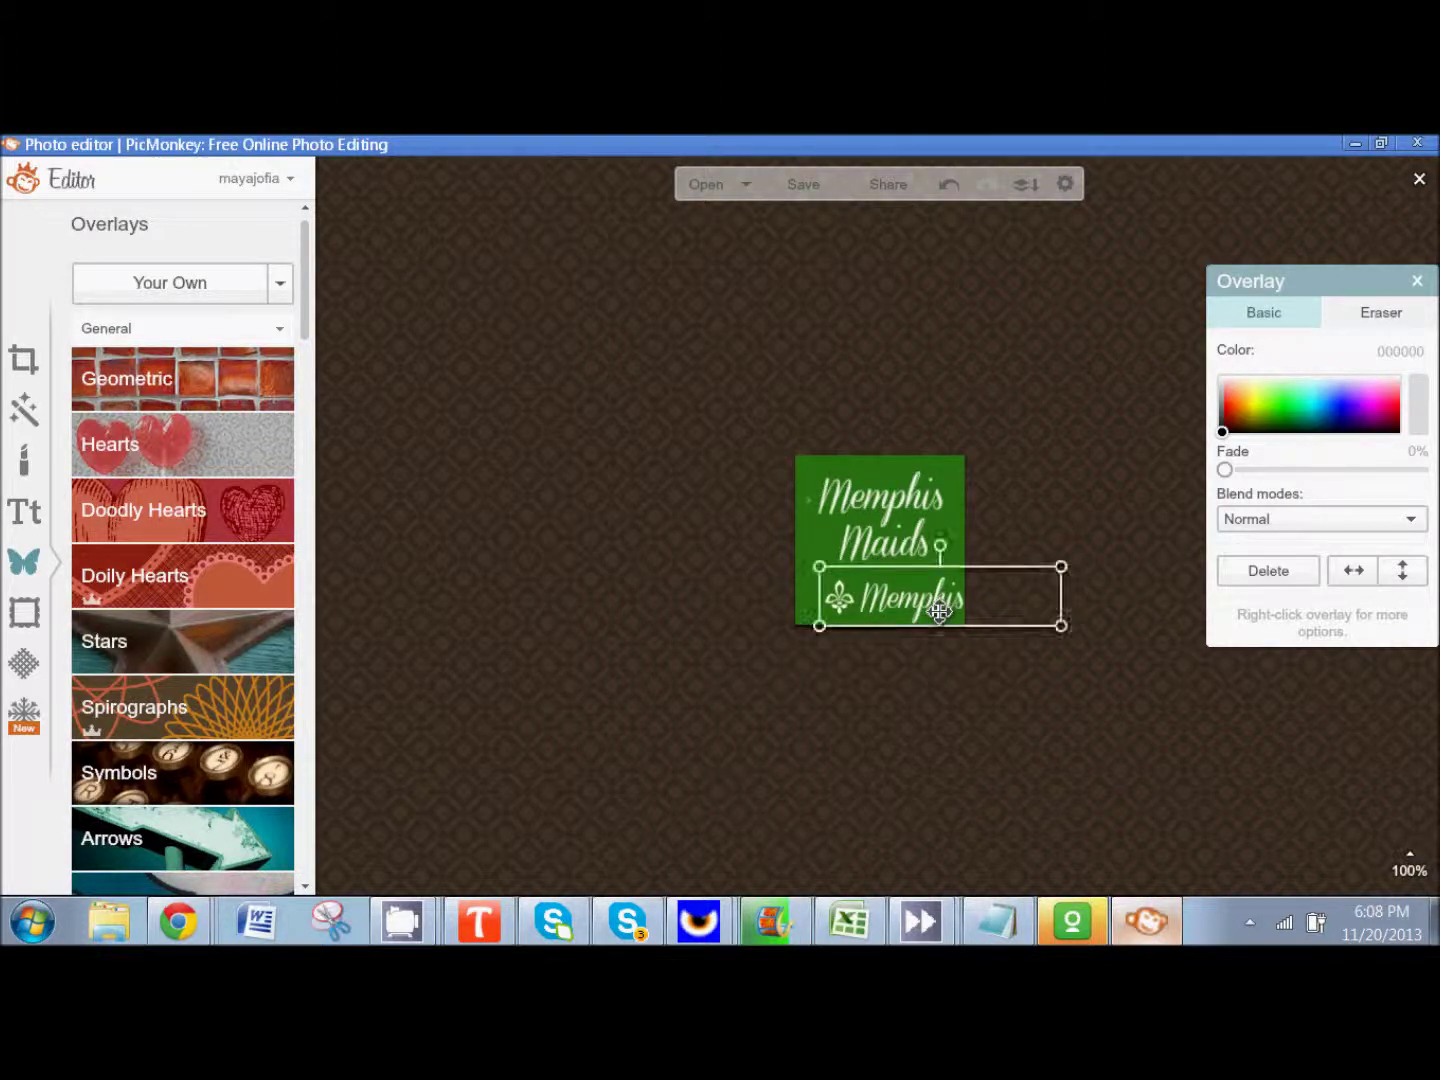
pyautogui.click(1350, 318)
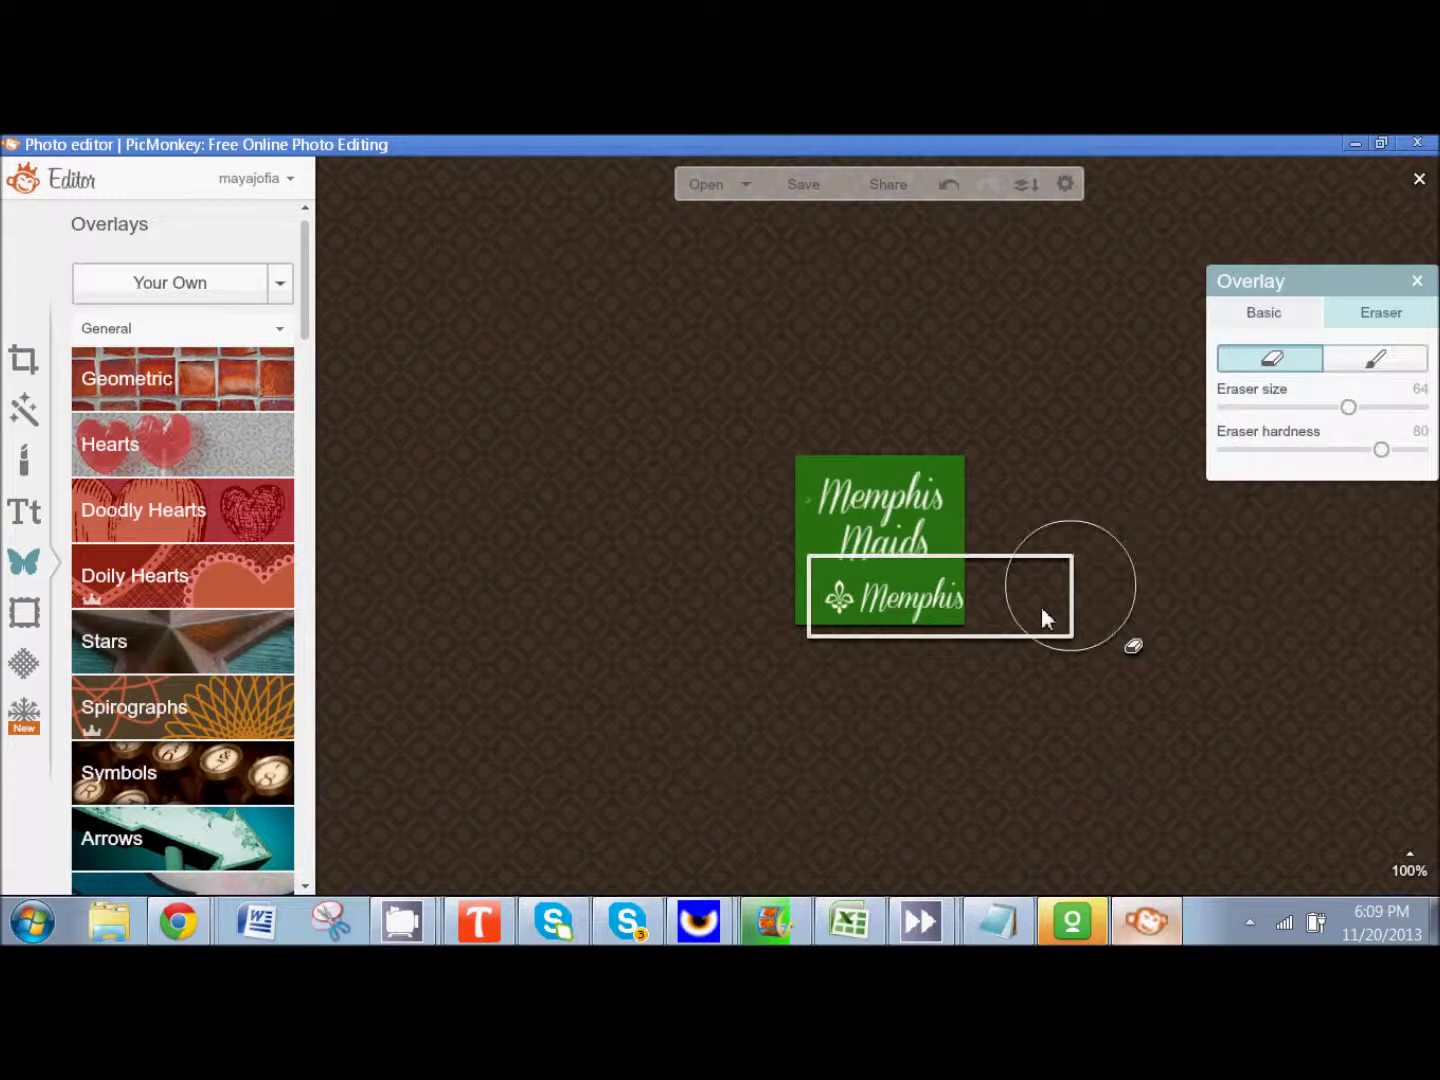
pyautogui.click(987, 672)
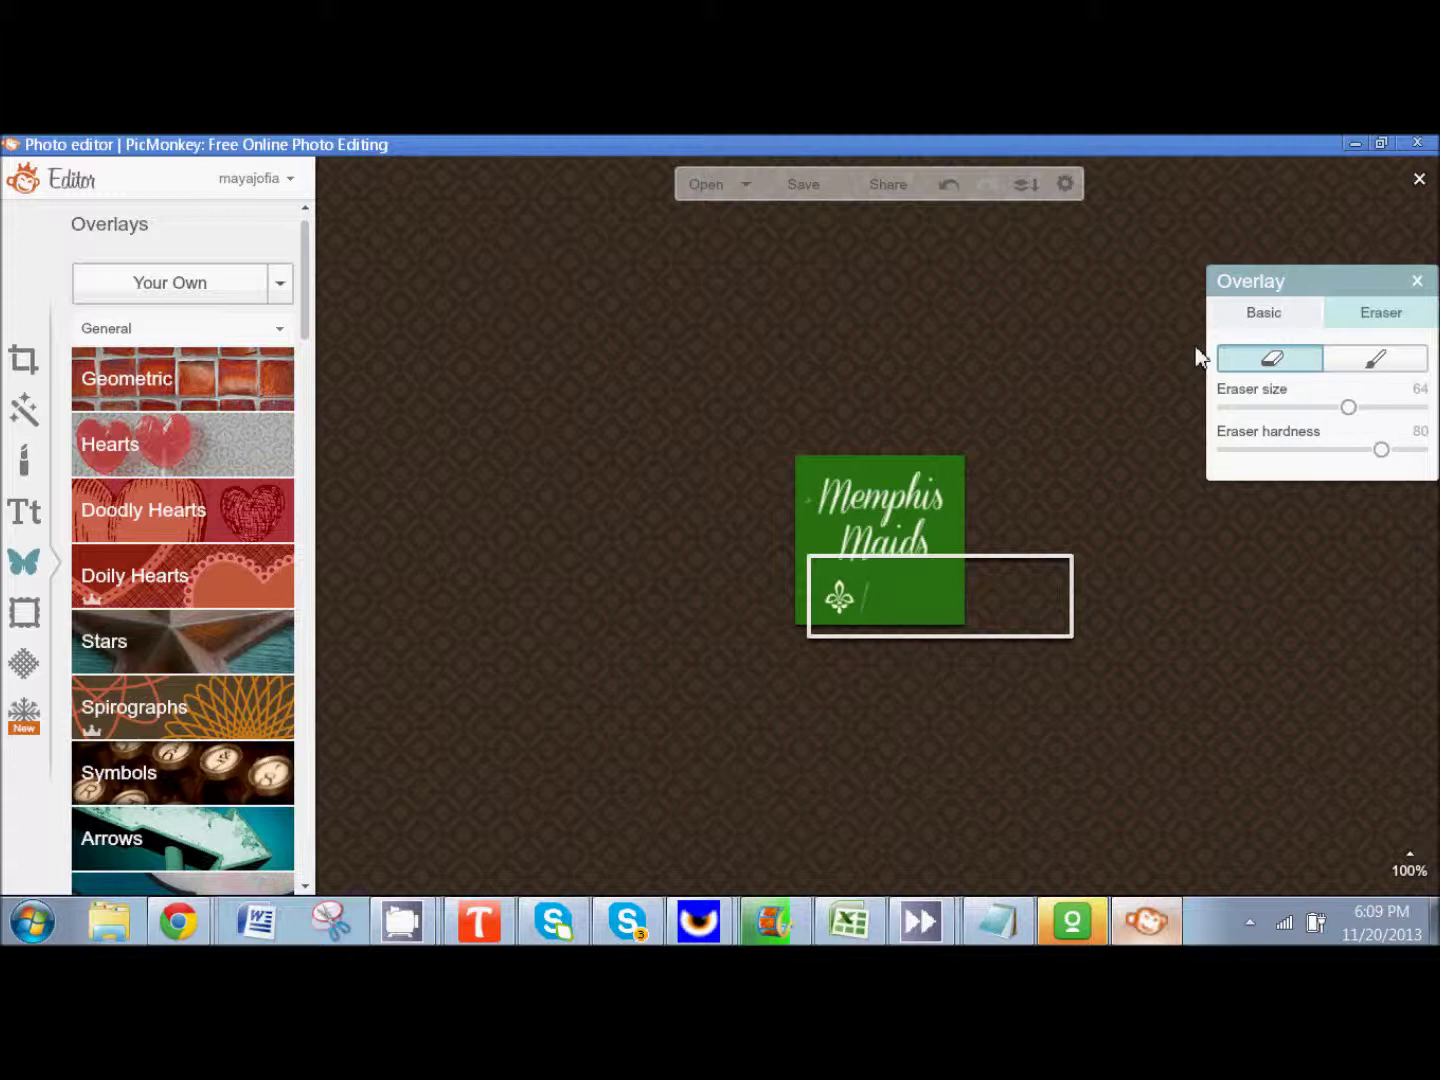
# - Enlarge the fleur-de-lis and place it at the square's lower left
pyautogui.click(1247, 316)
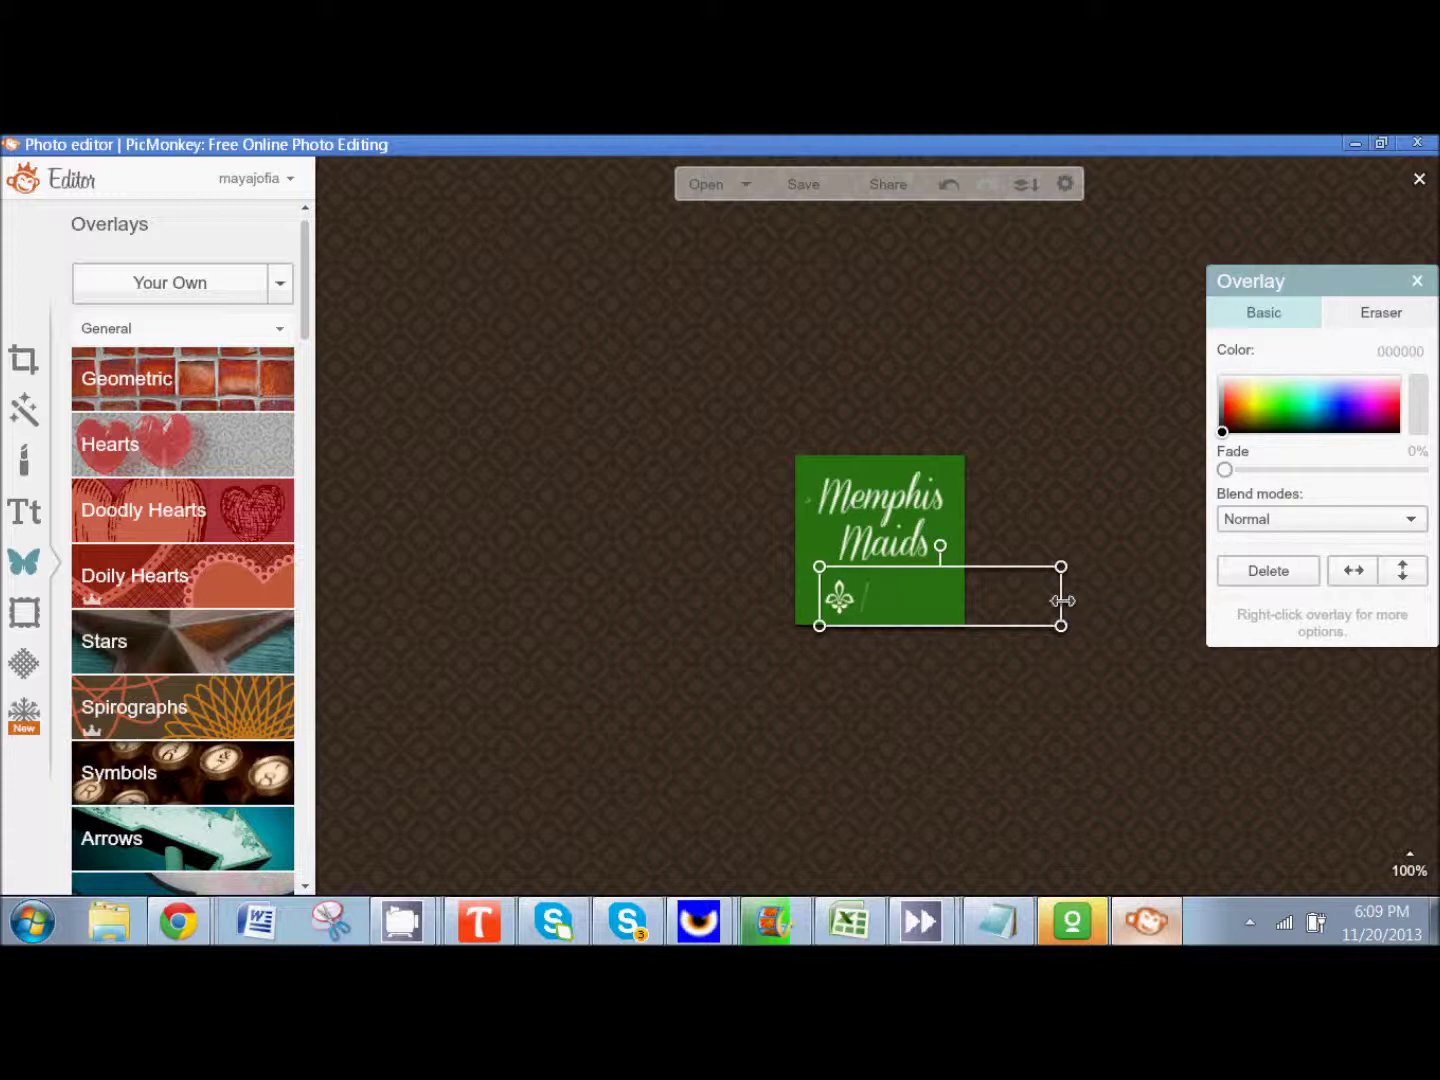
pyautogui.moveTo(1062, 600); pyautogui.dragTo(1205, 620)
pyautogui.moveTo(951, 601)
pyautogui.mouseDown()
pyautogui.moveTo(981, 601)
pyautogui.moveTo(924, 591)
pyautogui.mouseUp()
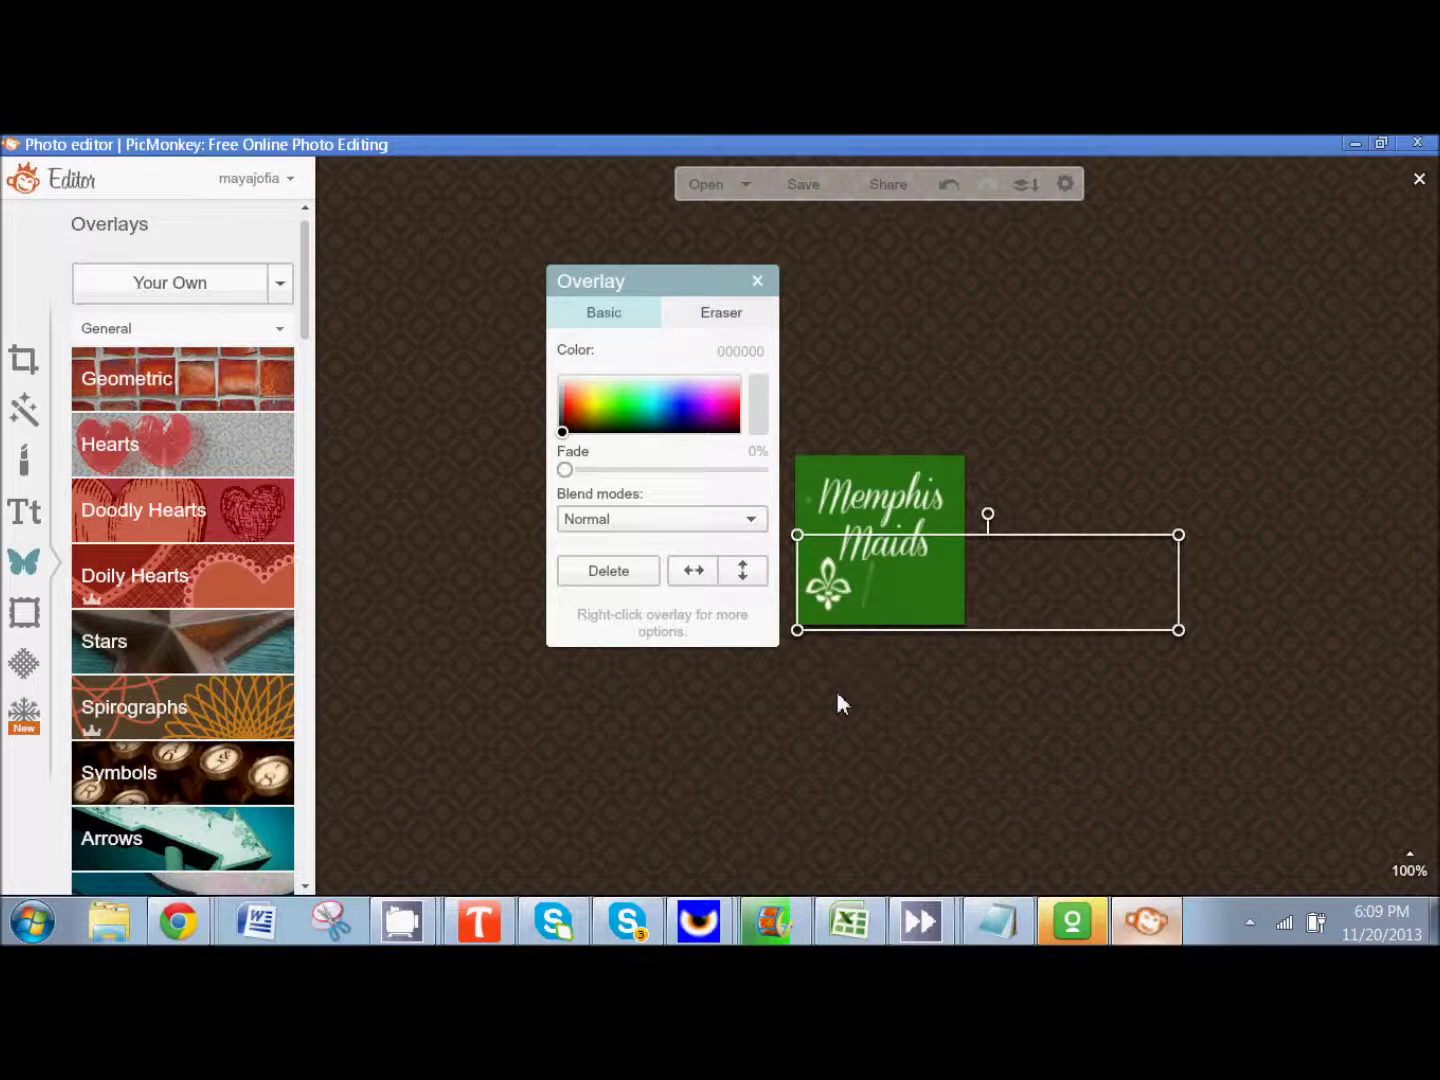
pyautogui.click(837, 695)
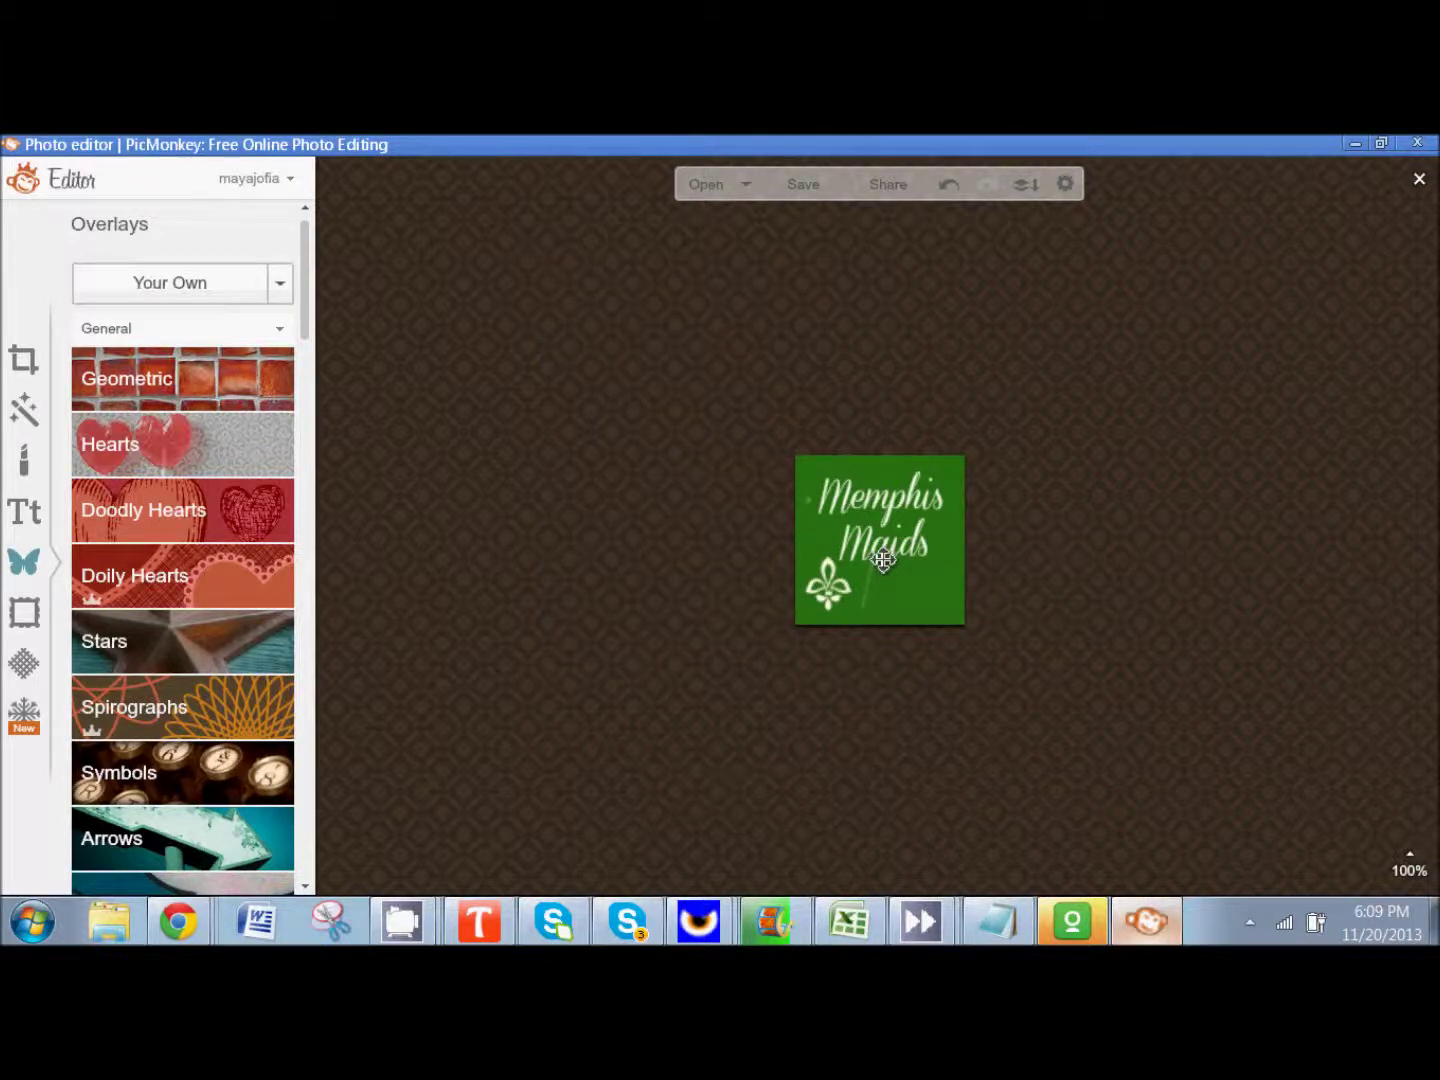
# - Remove the fleur-de-lis and move Maids lower in the square
pyautogui.moveTo(883, 560); pyautogui.dragTo(781, 728)
pyautogui.click(848, 601)
pyautogui.hotkey('ctrl', 'z')
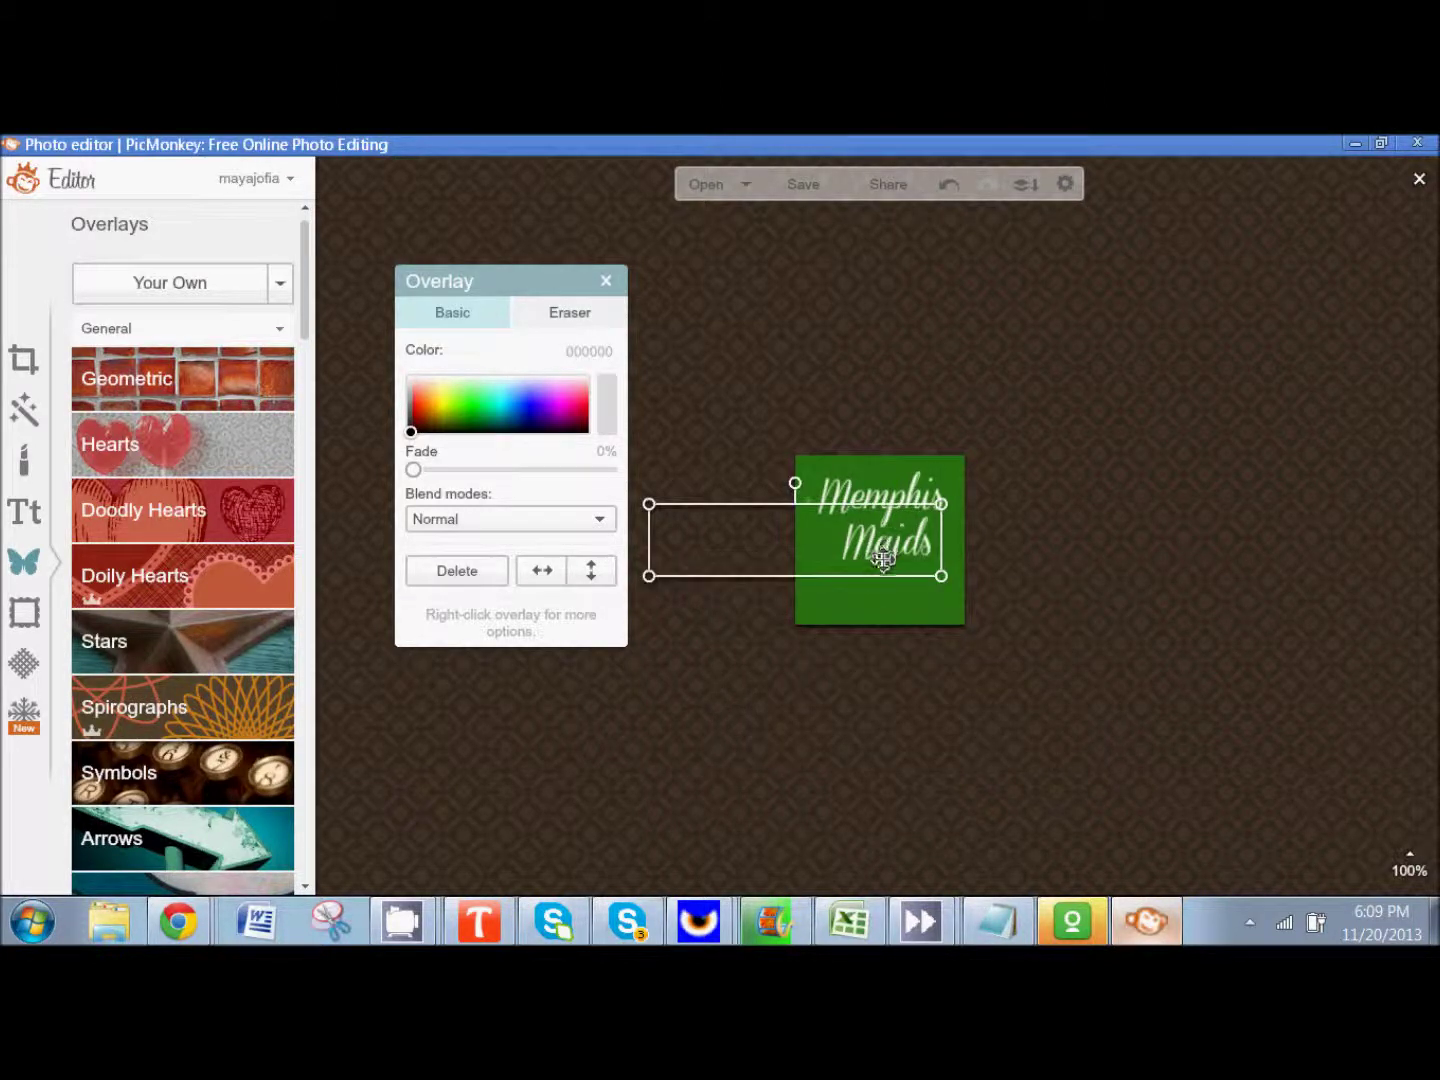
pyautogui.moveTo(884, 552); pyautogui.dragTo(966, 621)
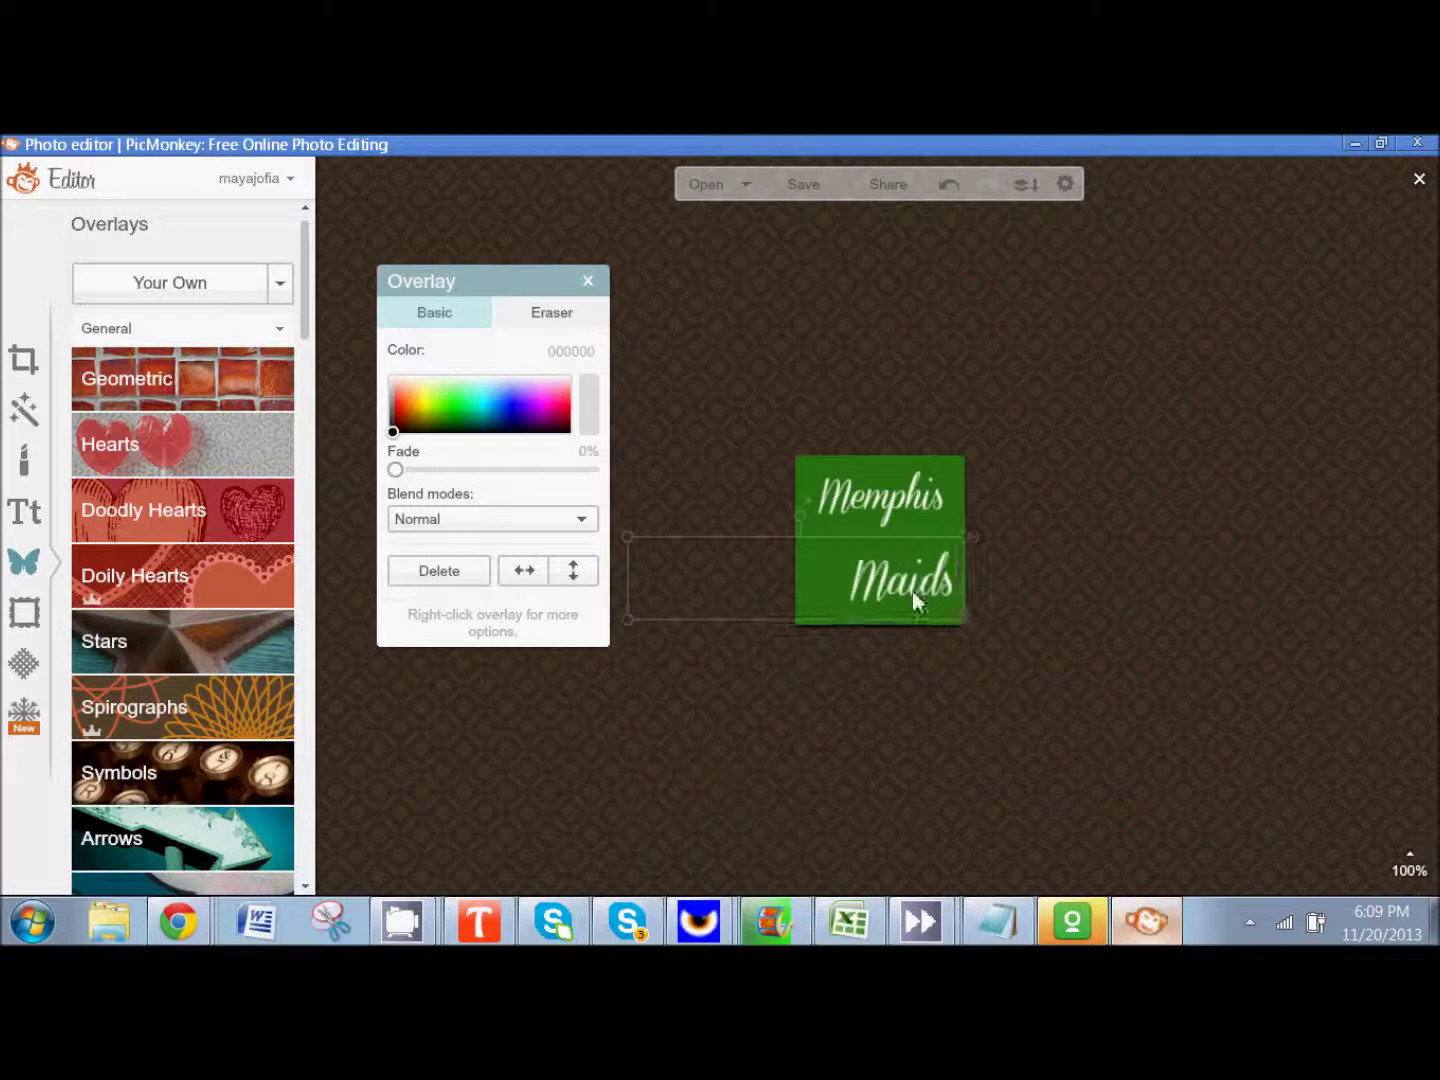
# - Enlarge Memphis and centre it above Maids on two lines
pyautogui.click(875, 519)
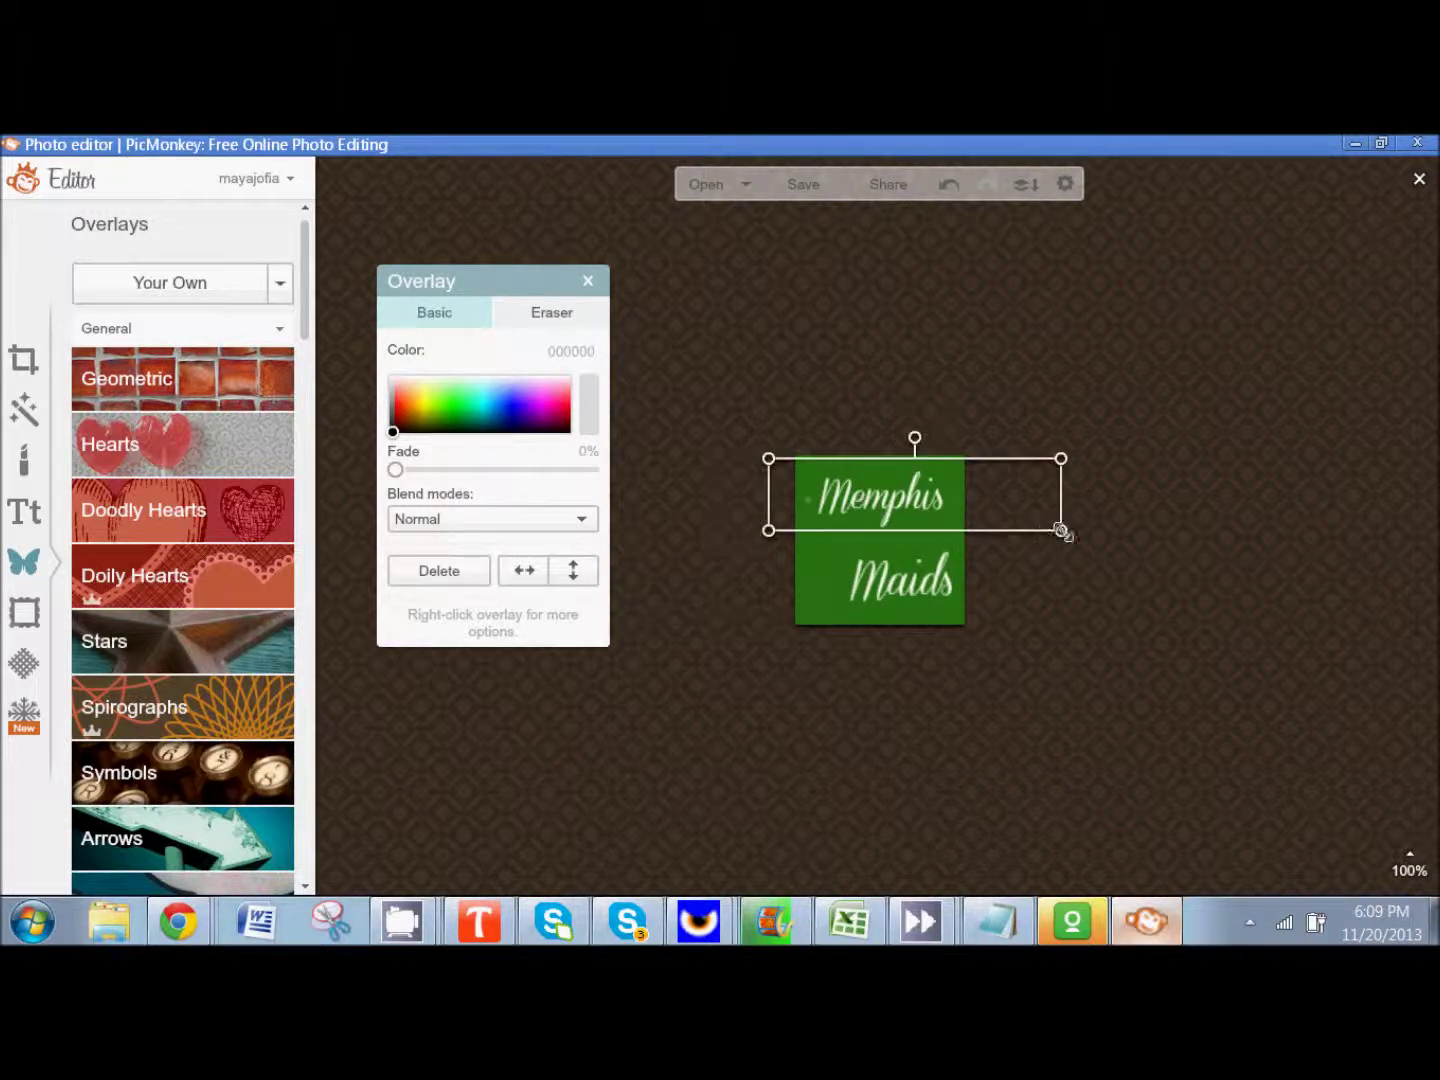
pyautogui.moveTo(1062, 530); pyautogui.dragTo(1110, 545)
pyautogui.moveTo(920, 505); pyautogui.dragTo(905, 522)
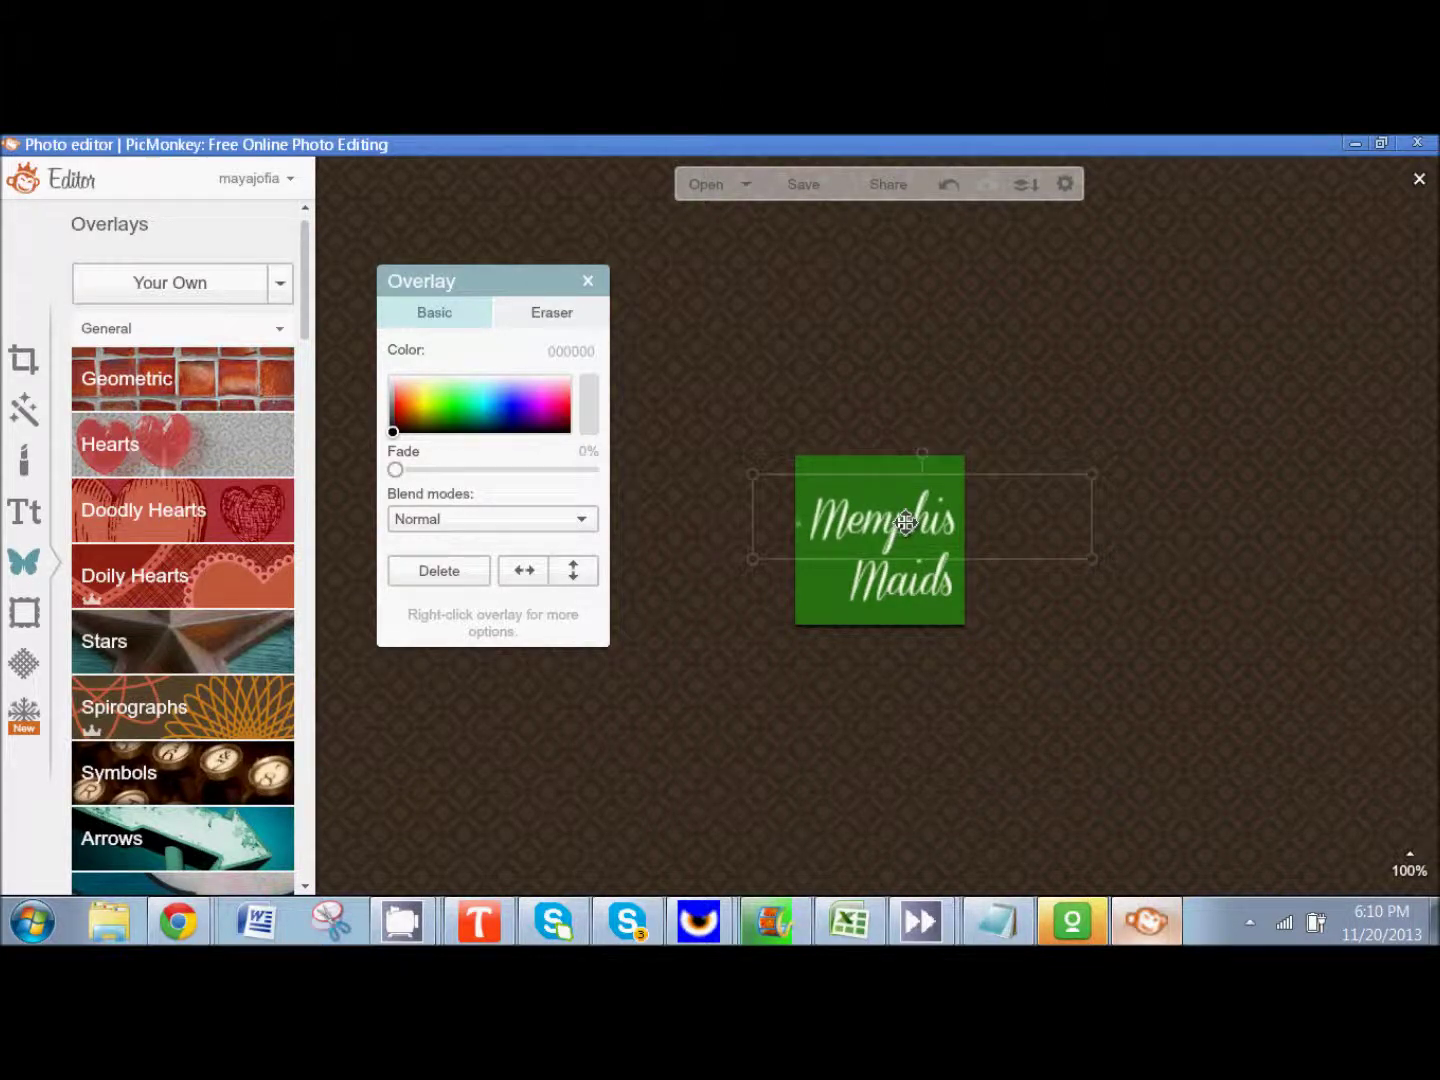
pyautogui.moveTo(912, 580); pyautogui.dragTo(895, 573)
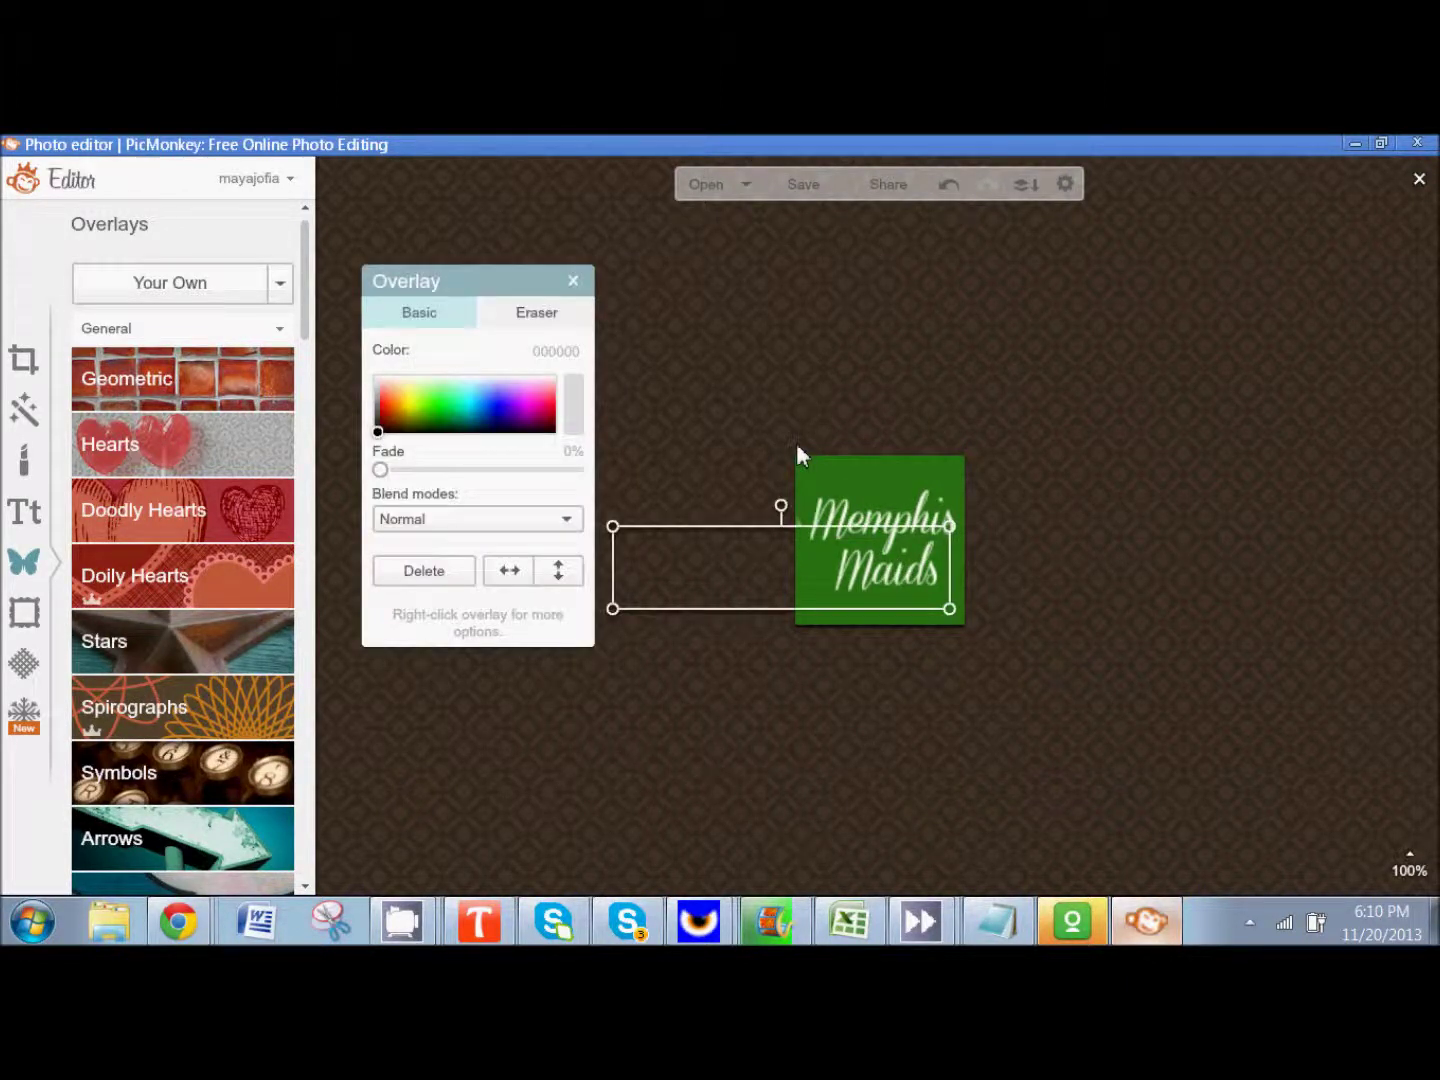
pyautogui.click(803, 414)
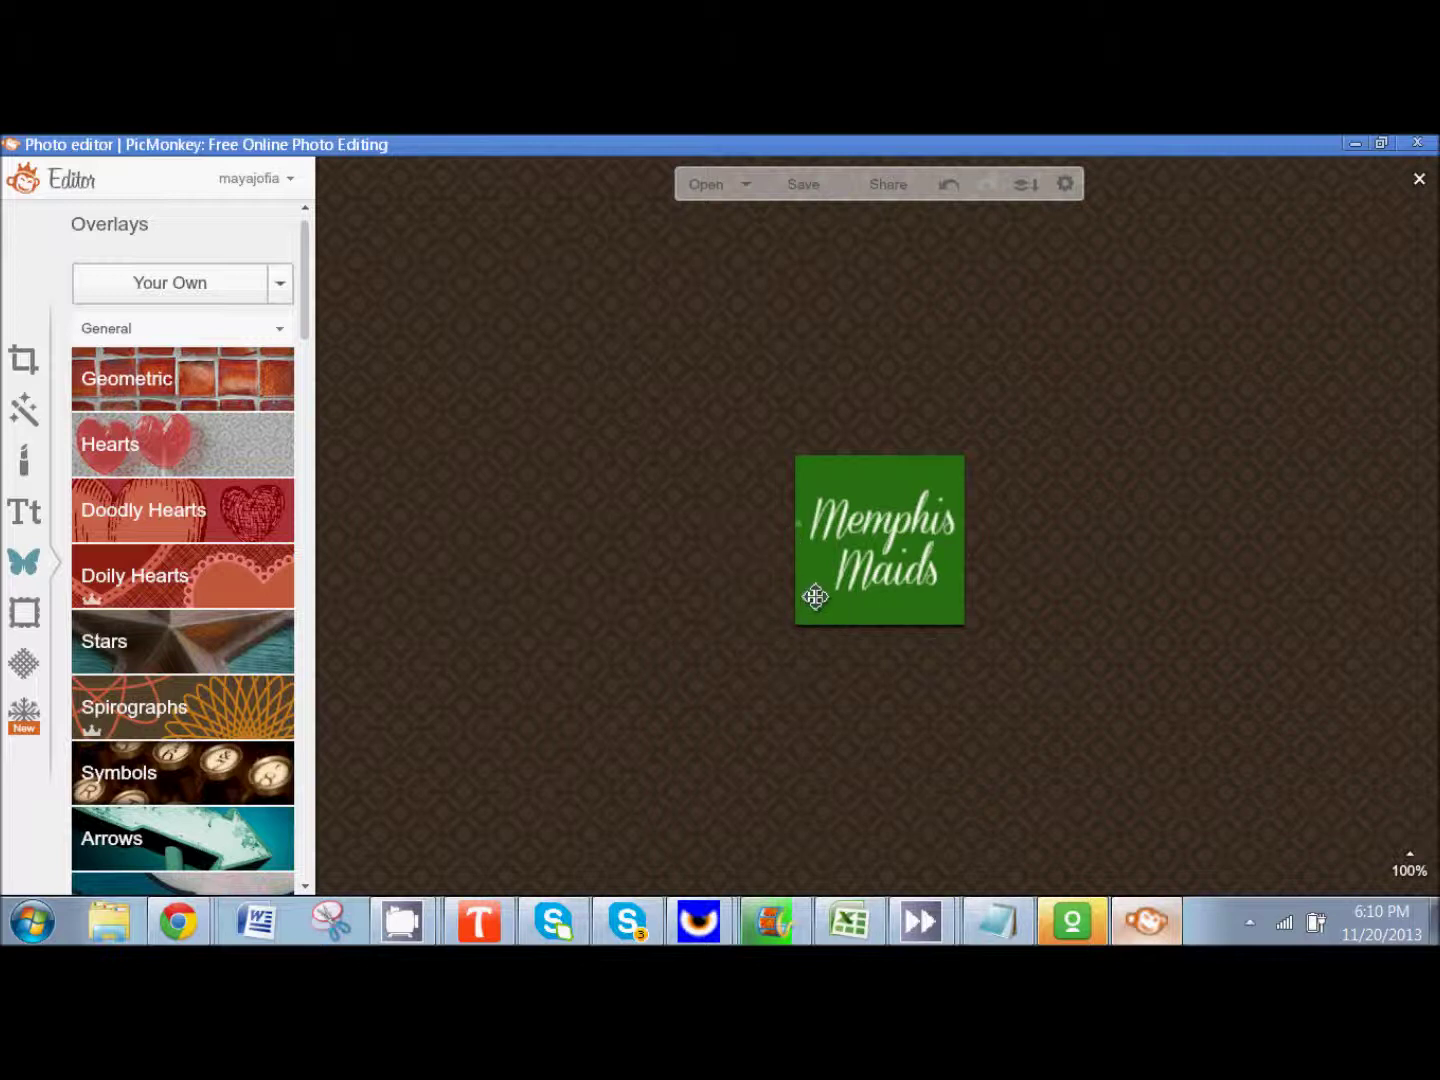
pyautogui.click(822, 532)
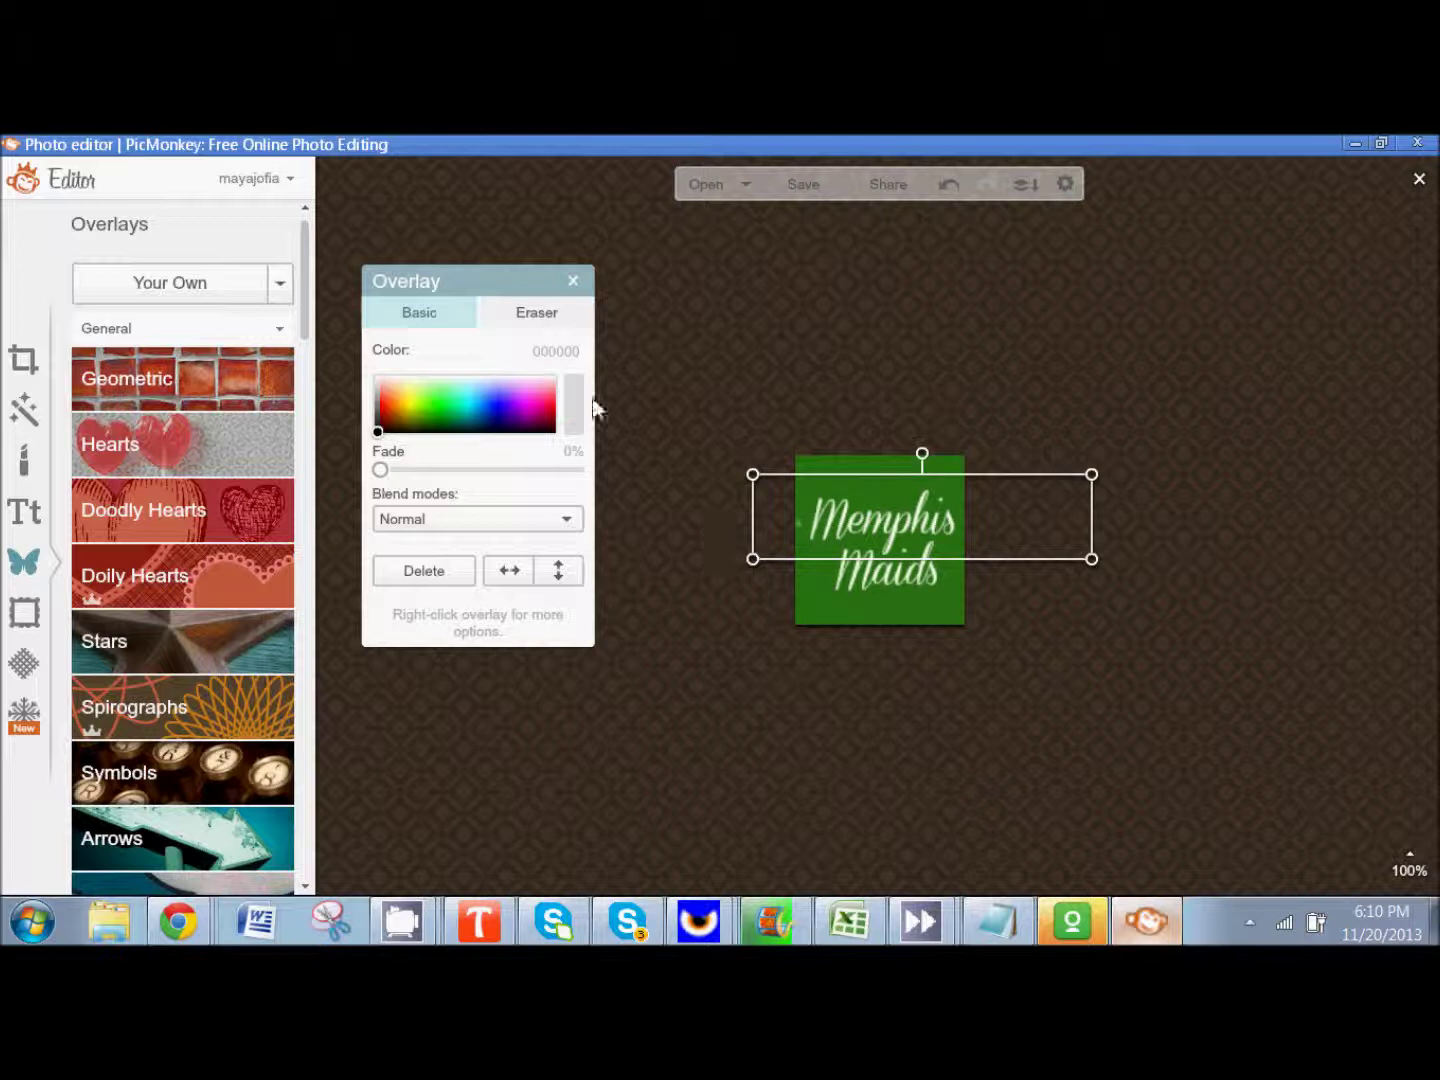
pyautogui.click(578, 318)
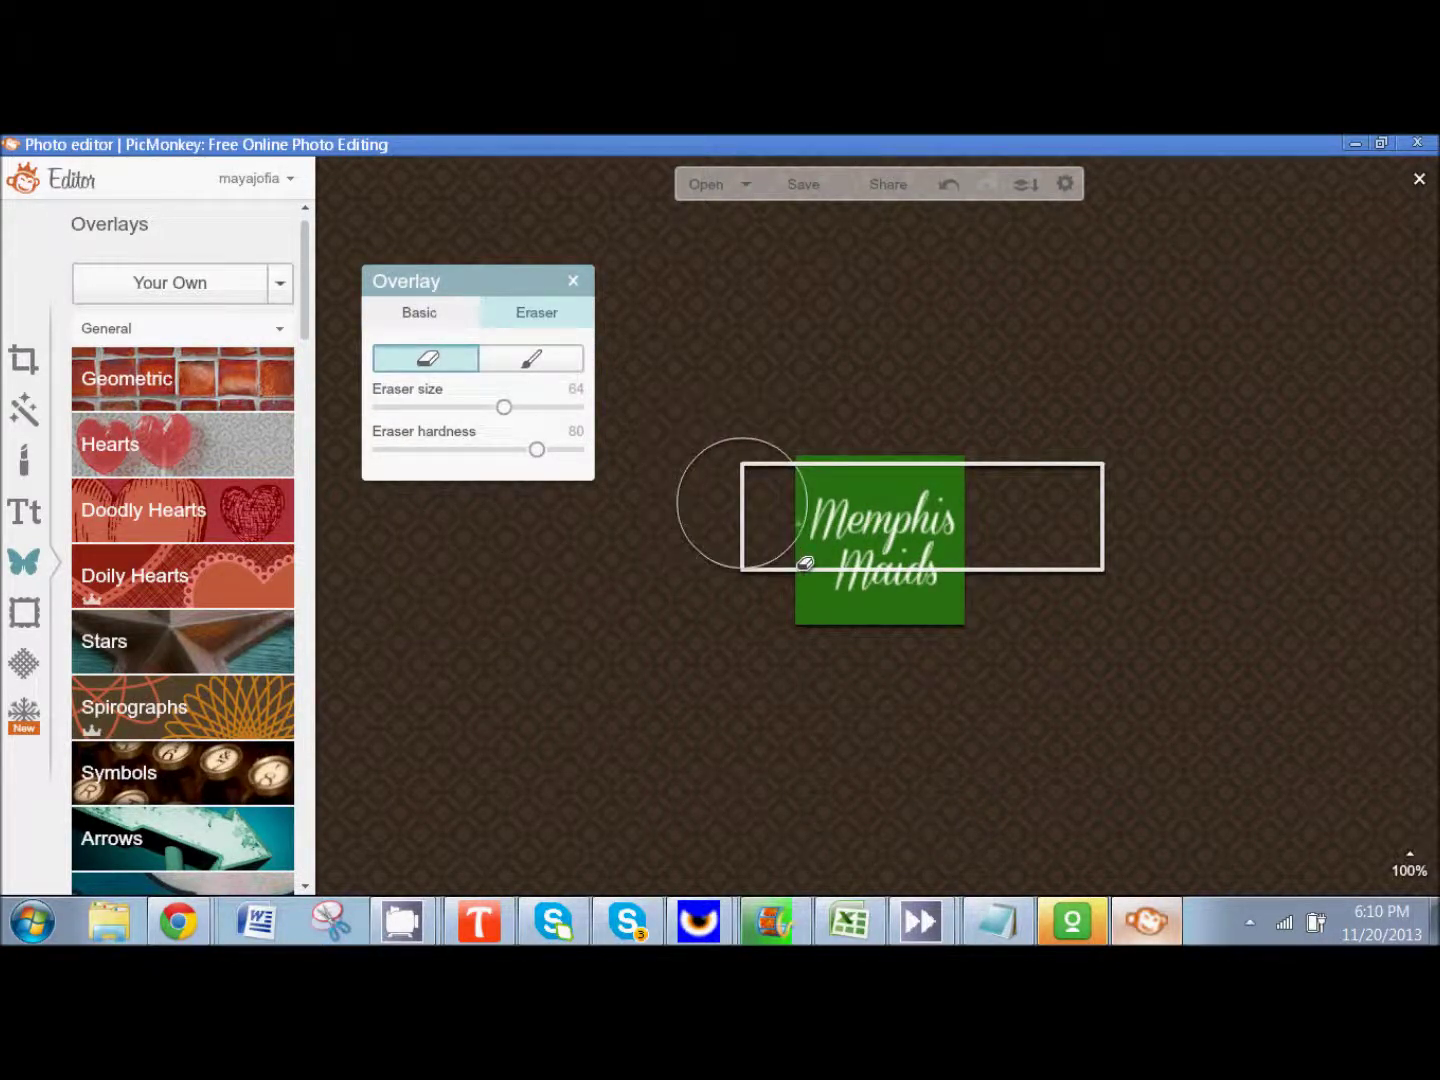
pyautogui.click(432, 312)
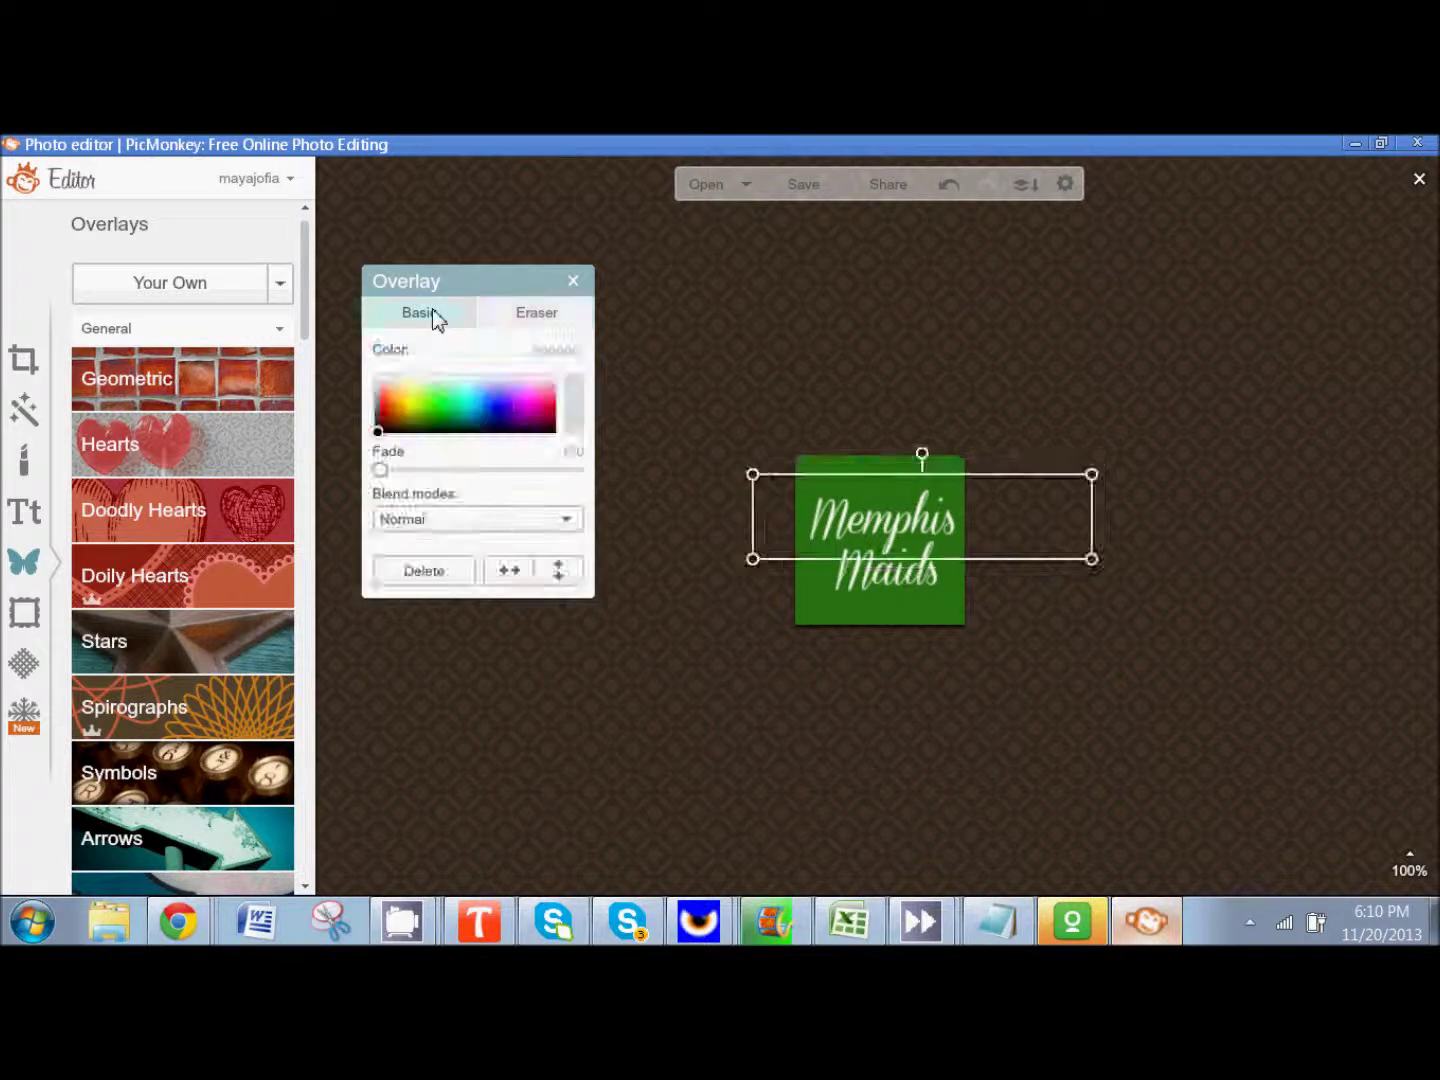
pyautogui.click(681, 298)
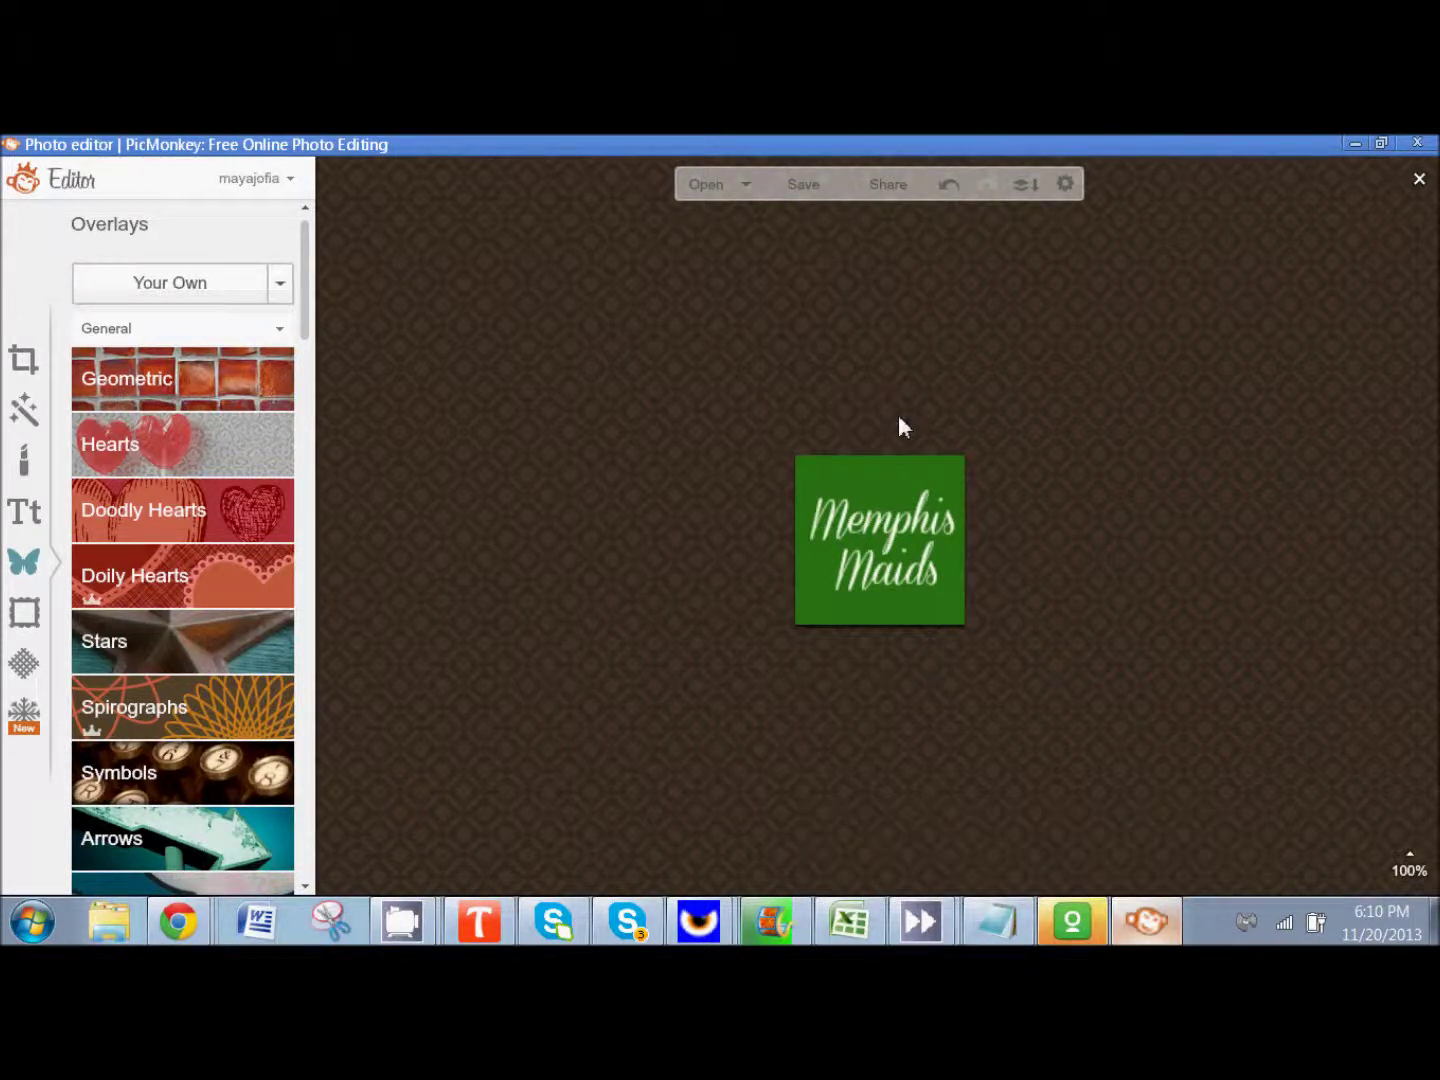
# - Save at Sean quality to the desktop as Facebook-Profile-Image-Template.jpg, overwriting the old file
pyautogui.click(805, 181)
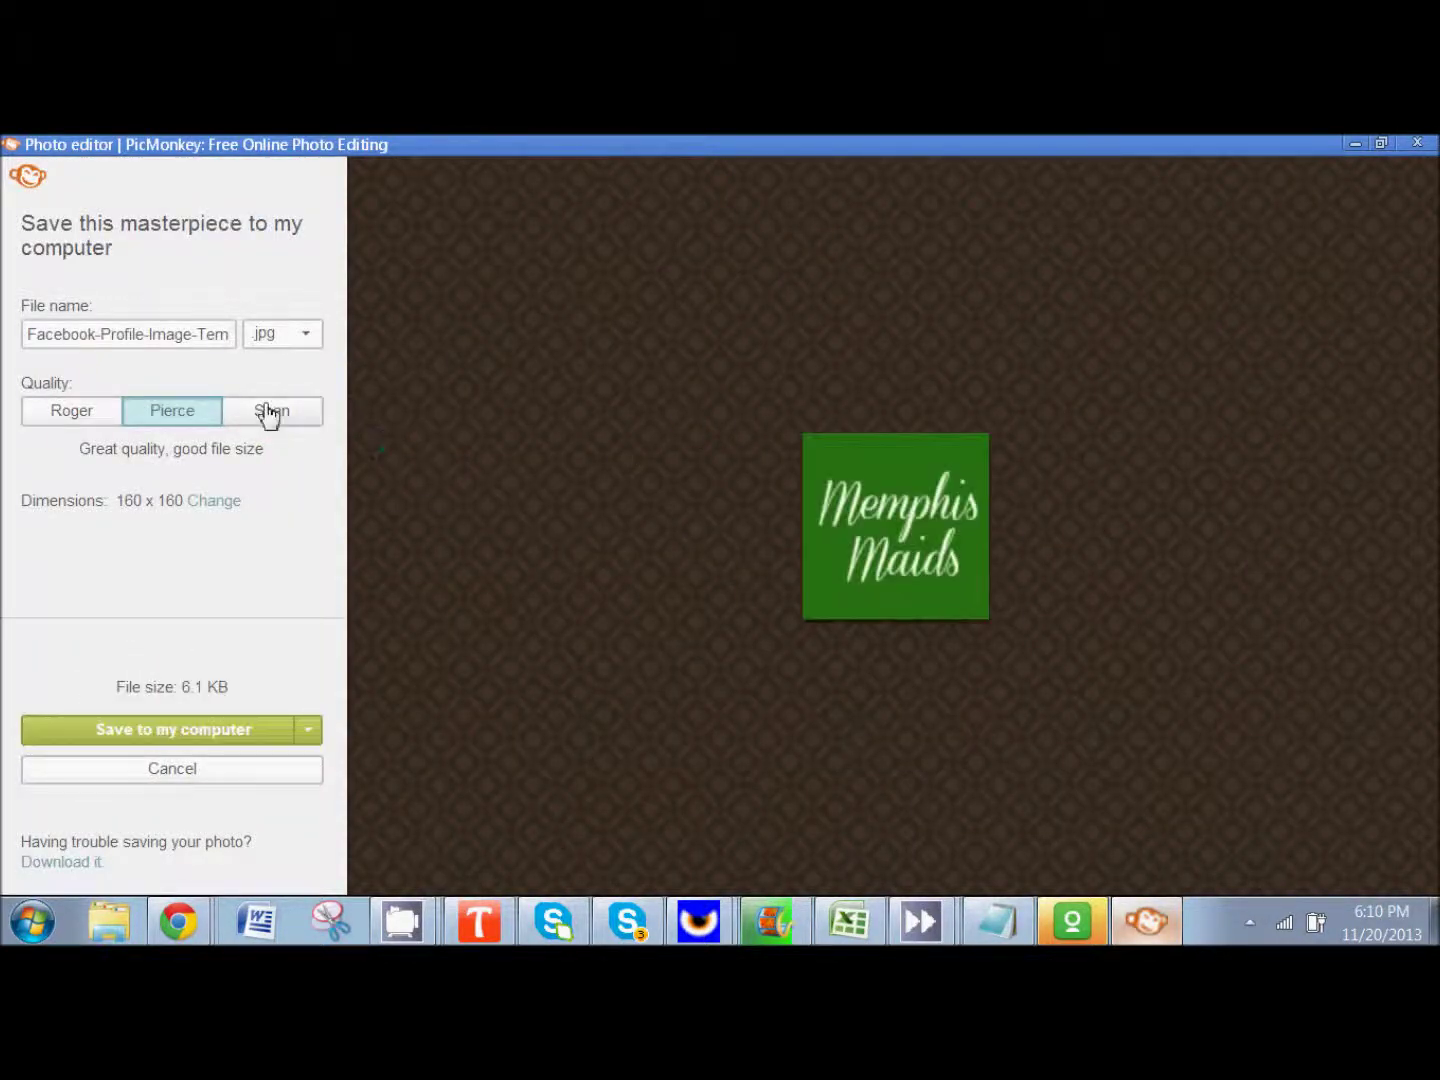
pyautogui.click(270, 412)
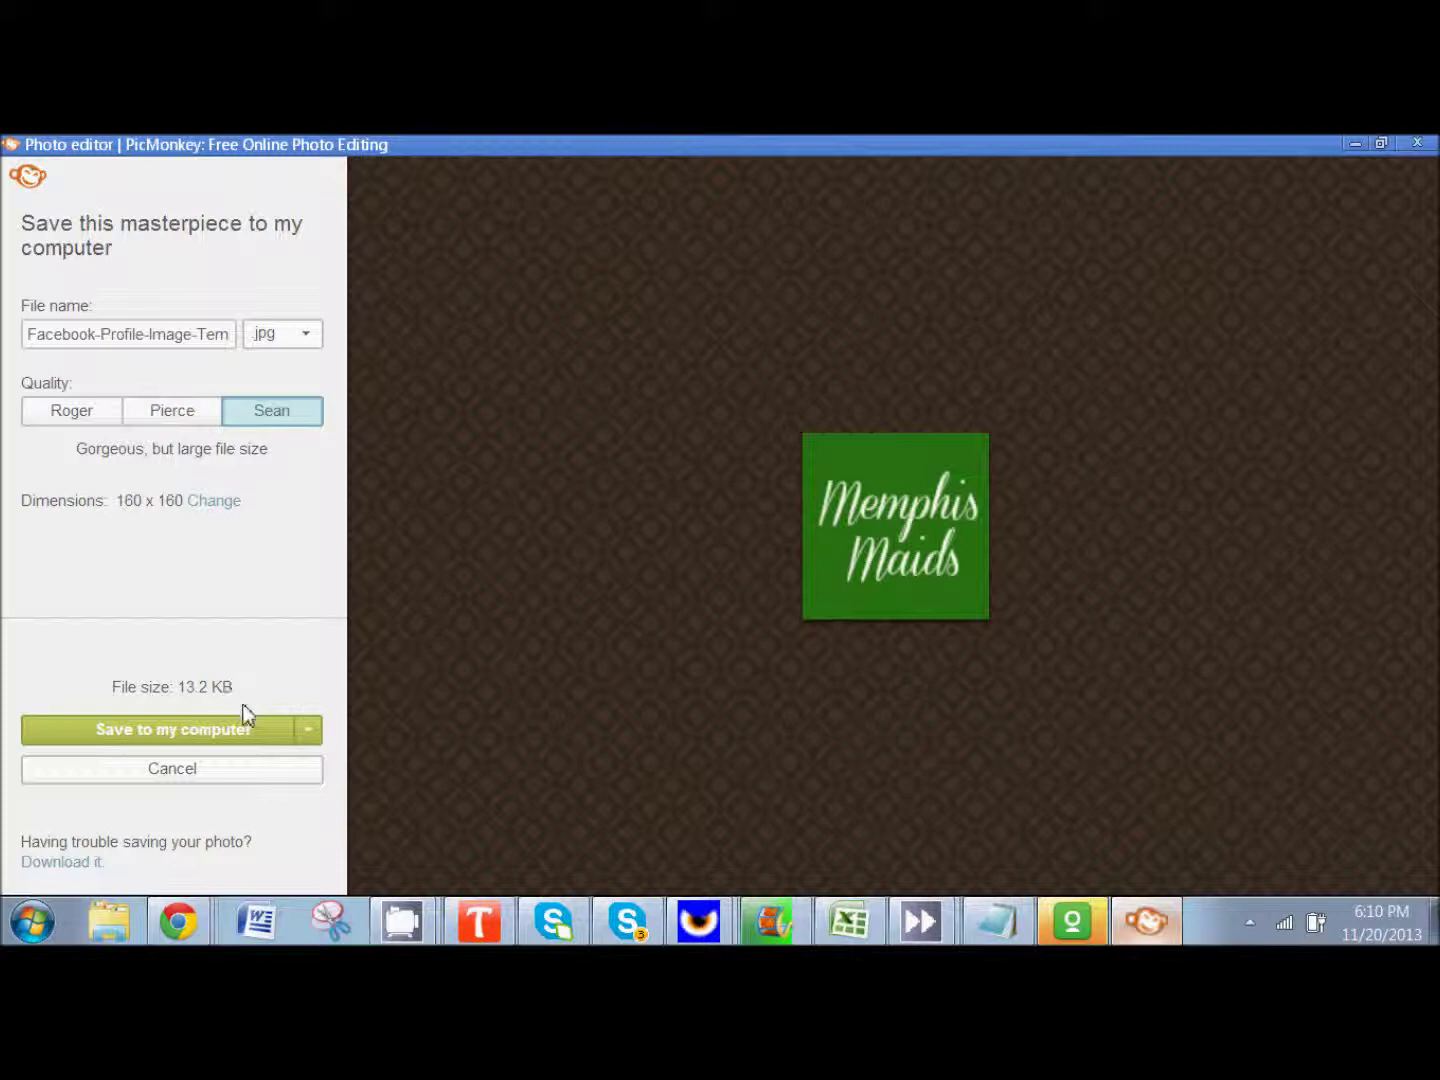
pyautogui.click(258, 737)
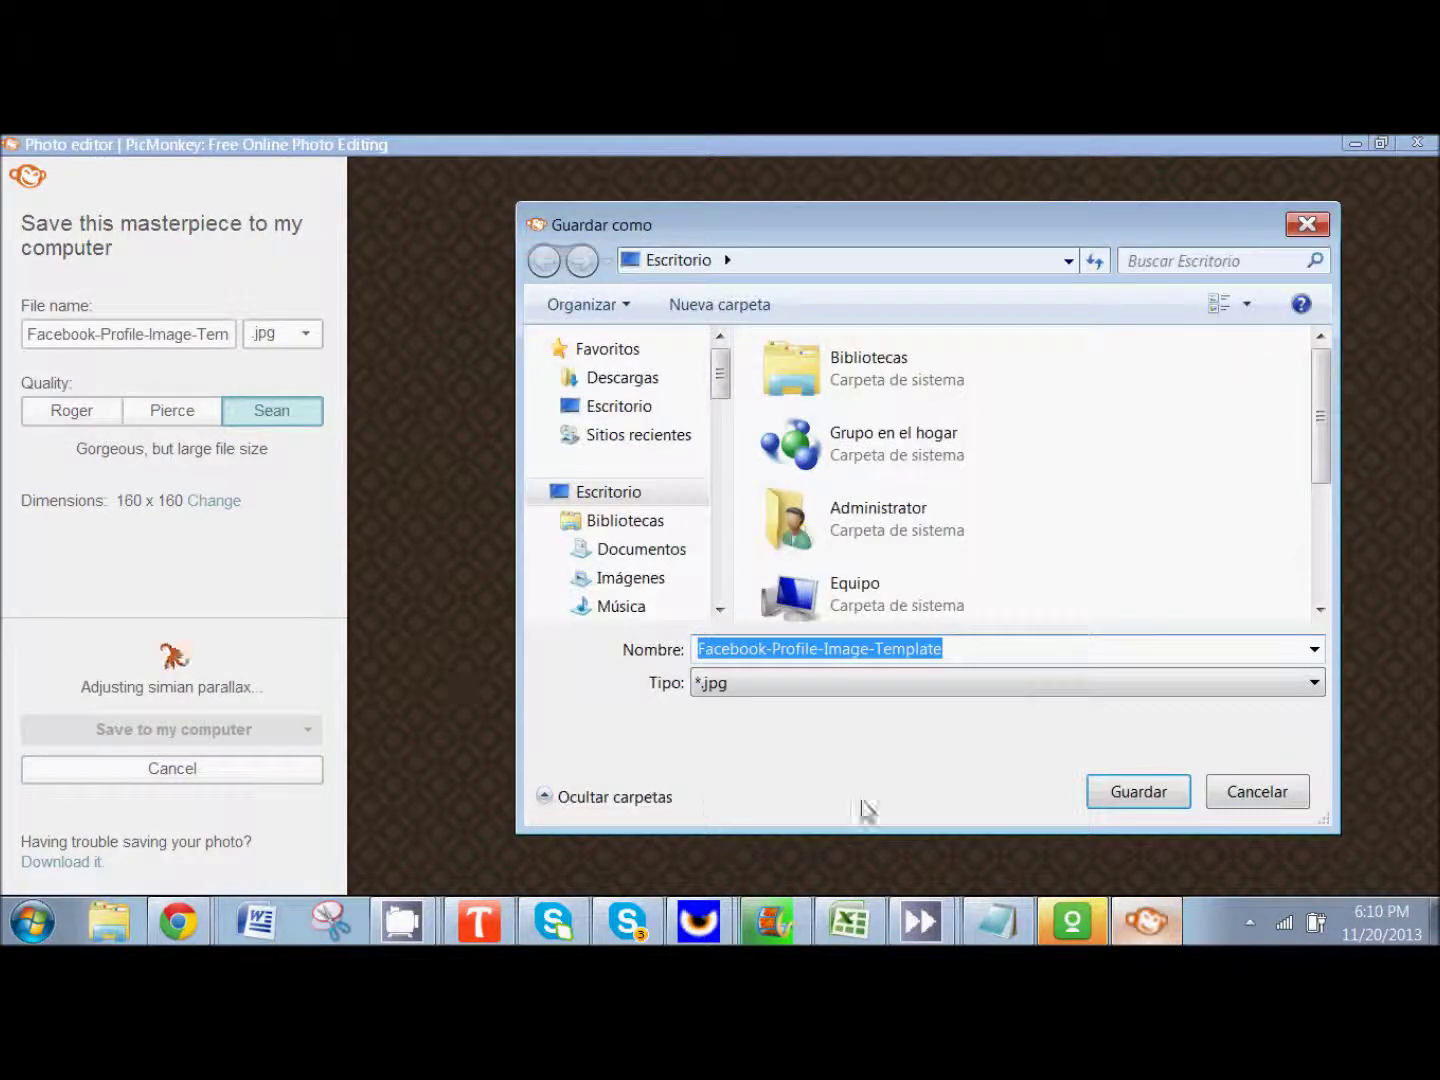
pyautogui.click(1109, 791)
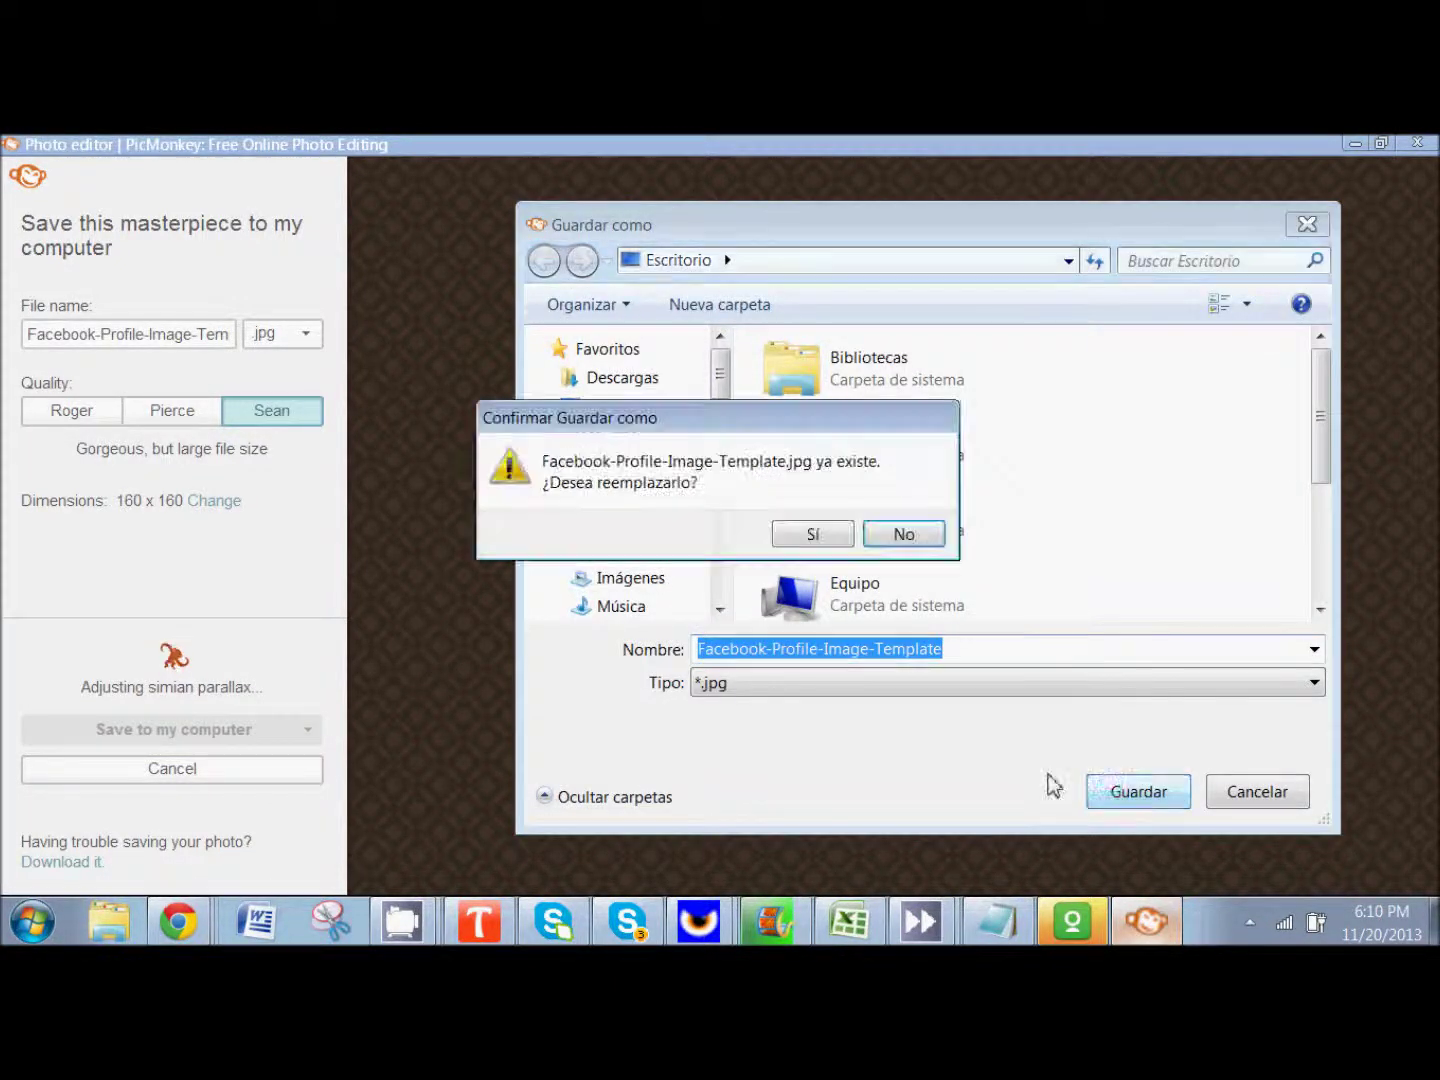
pyautogui.click(812, 535)
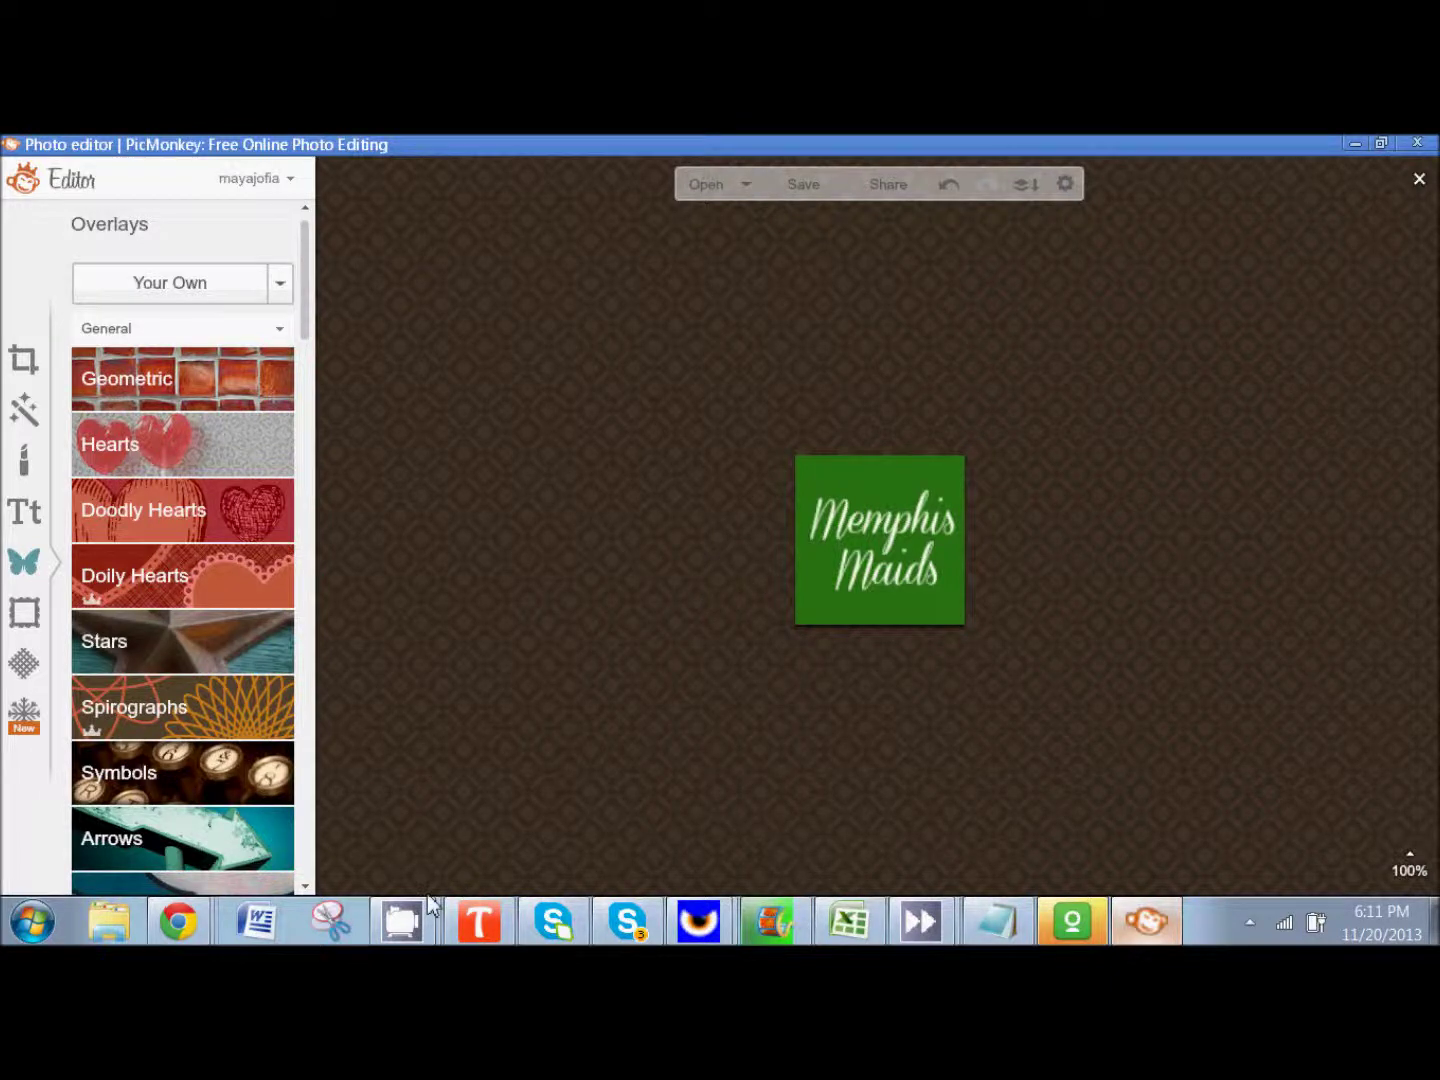
# - Wait for the save to finish and the editor to return with the finished logo
pyautogui.moveTo(417, 913)
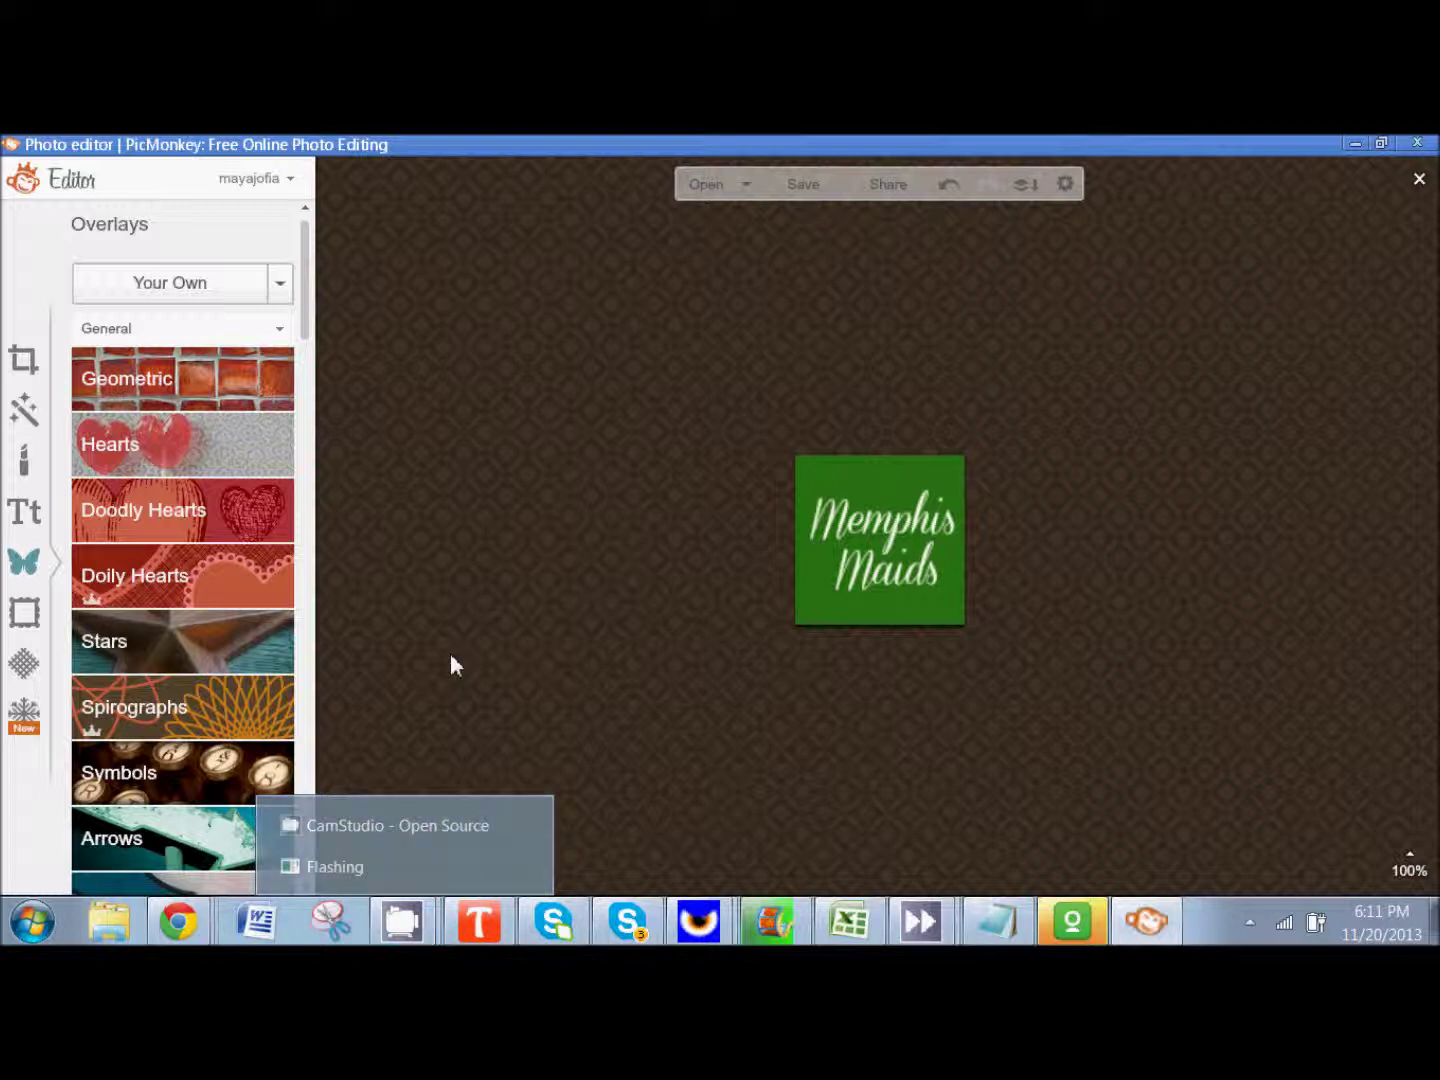